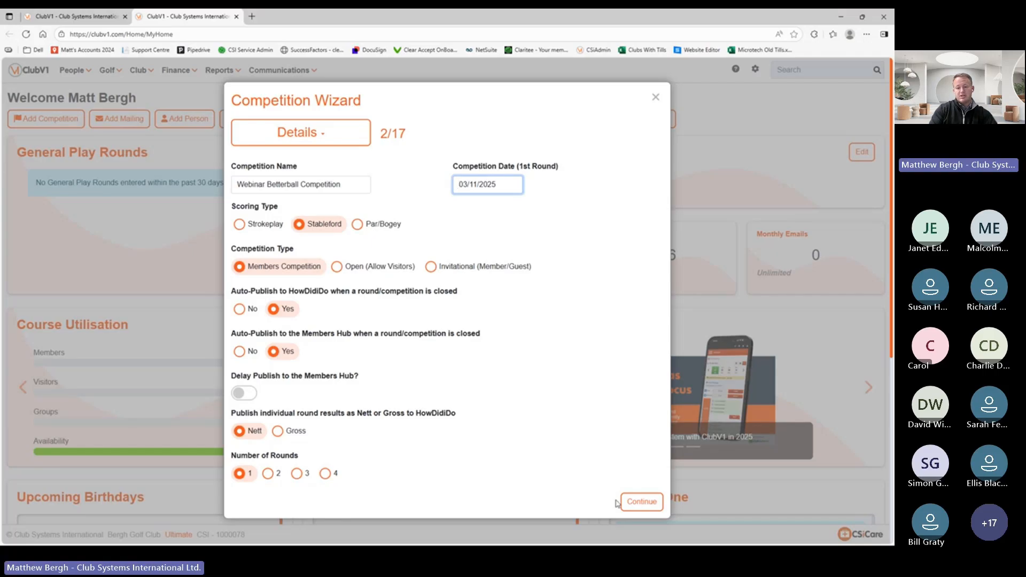
# - Keep the details, handicap and division settings, and choose Bergh Championship Yellow Card (18 holes) as the men's course card
pyautogui.click(638, 501)
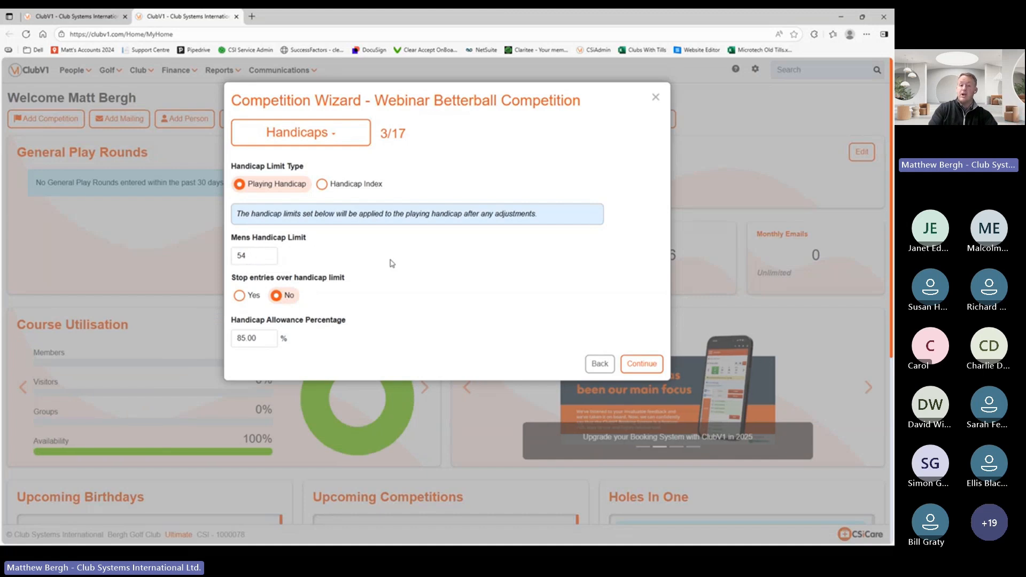
pyautogui.click(641, 364)
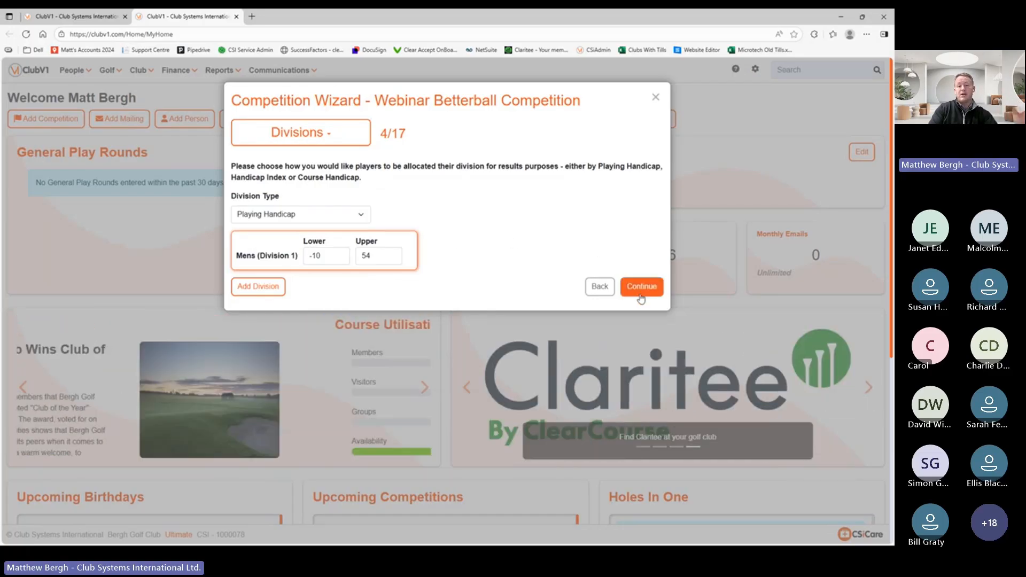
pyautogui.click(641, 295)
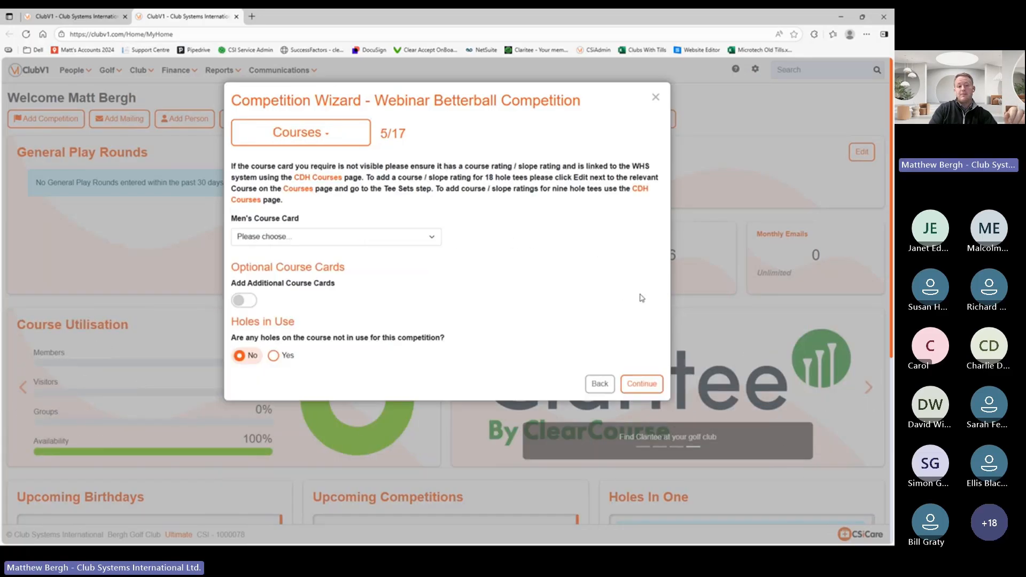
pyautogui.click(332, 241)
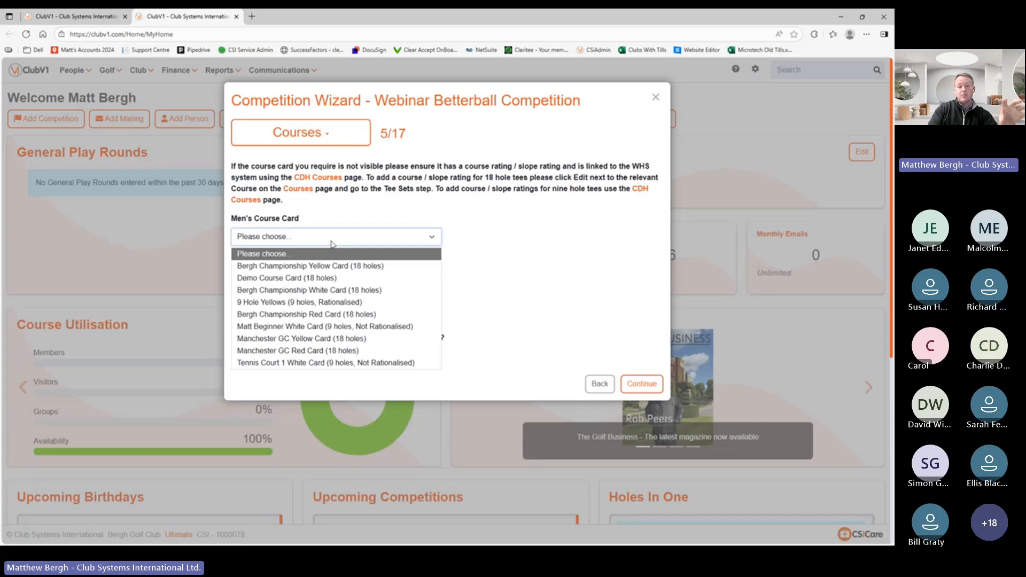
pyautogui.click(309, 265)
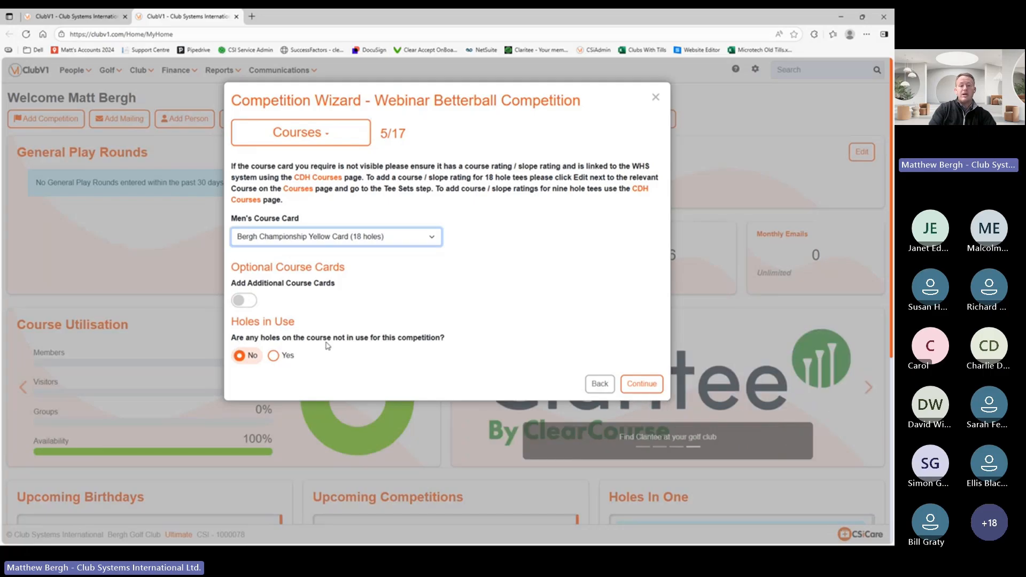
# - Mark the 16th, 17th and 18th holes as not in use and apply the Short Course Calculation for course handicaps
pyautogui.click(274, 355)
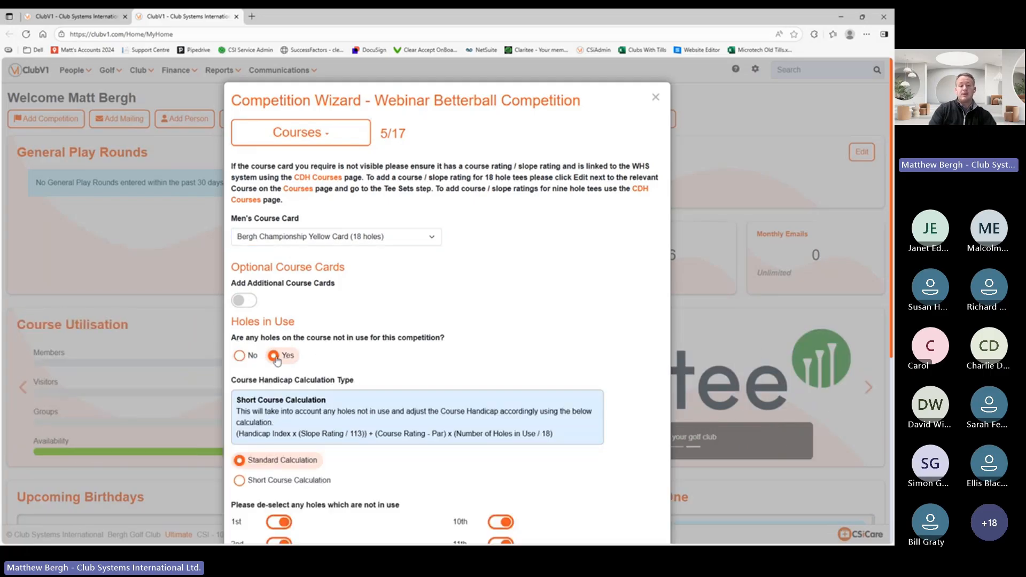
pyautogui.scroll(-3, 506, 337)
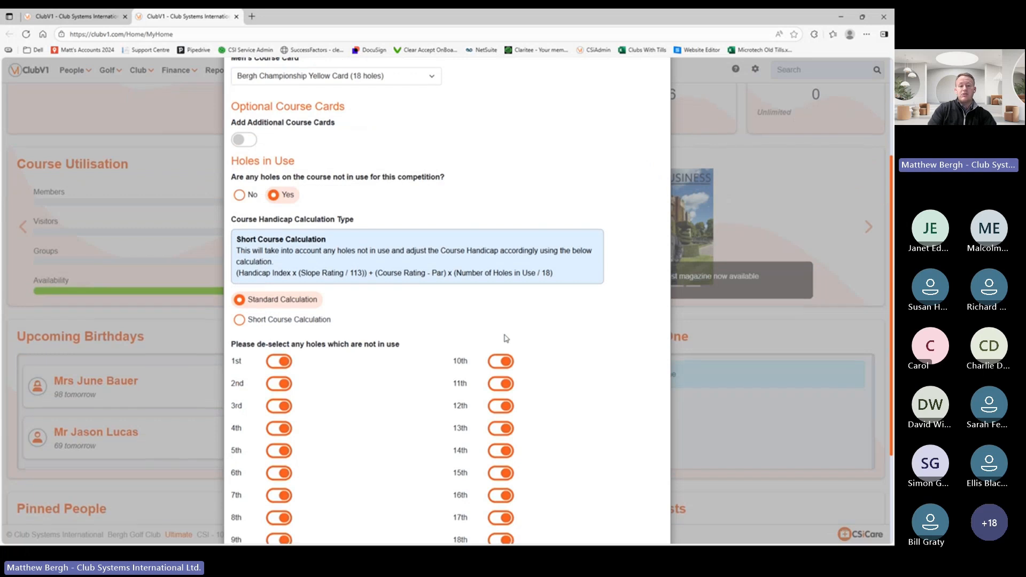
pyautogui.scroll(-2, 506, 338)
pyautogui.click(503, 463)
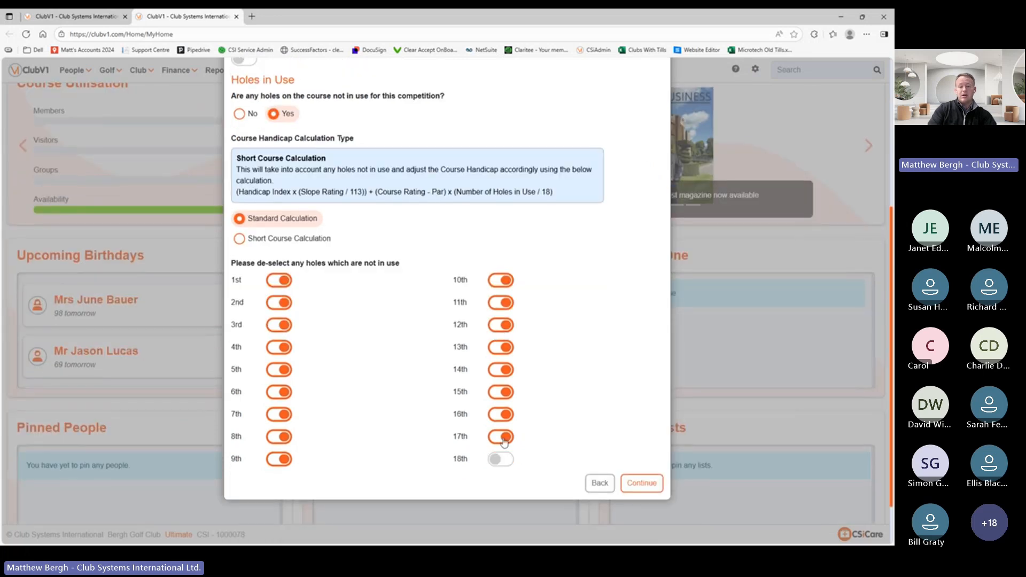
pyautogui.click(503, 439)
pyautogui.click(504, 418)
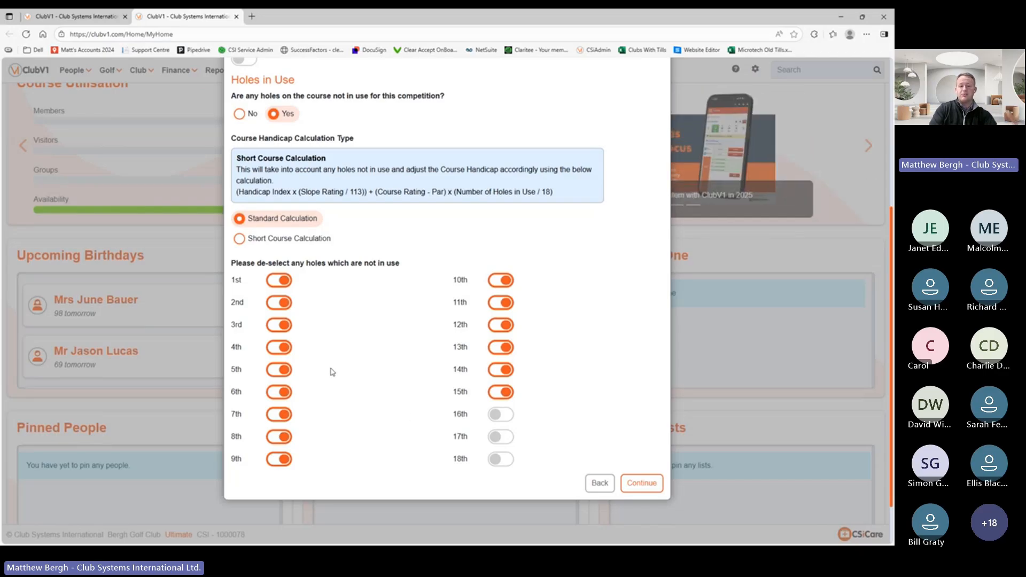
pyautogui.click(239, 239)
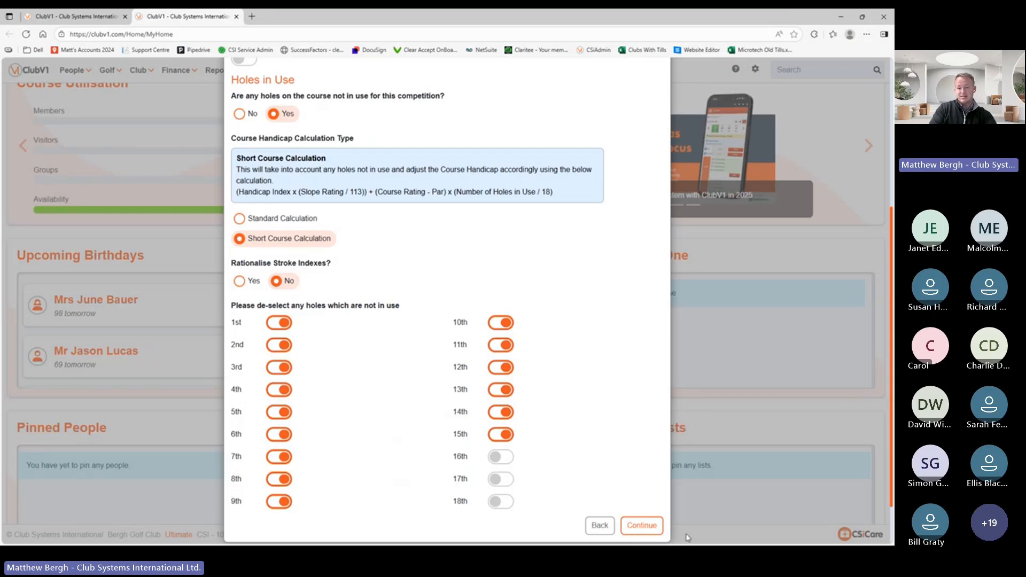
pyautogui.click(641, 525)
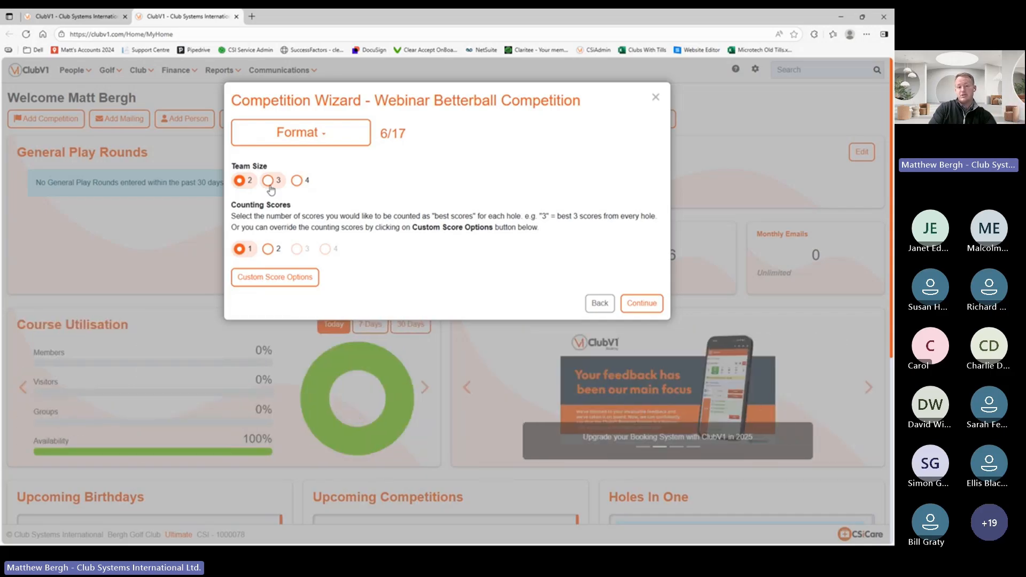
# - Accept the two-player team format and the default access restrictions, and enable the startsheet for round 1
pyautogui.click(641, 304)
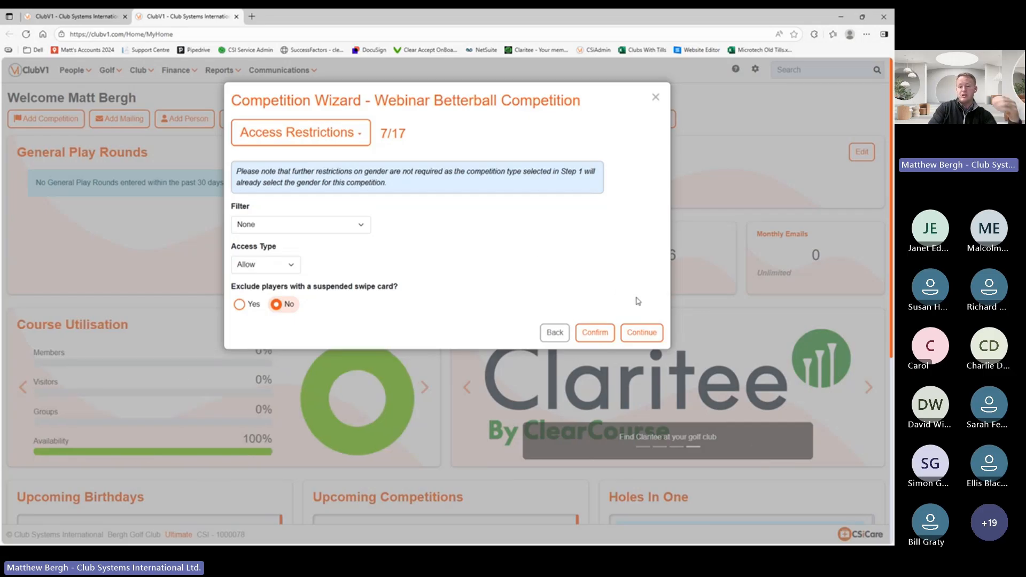
pyautogui.click(653, 335)
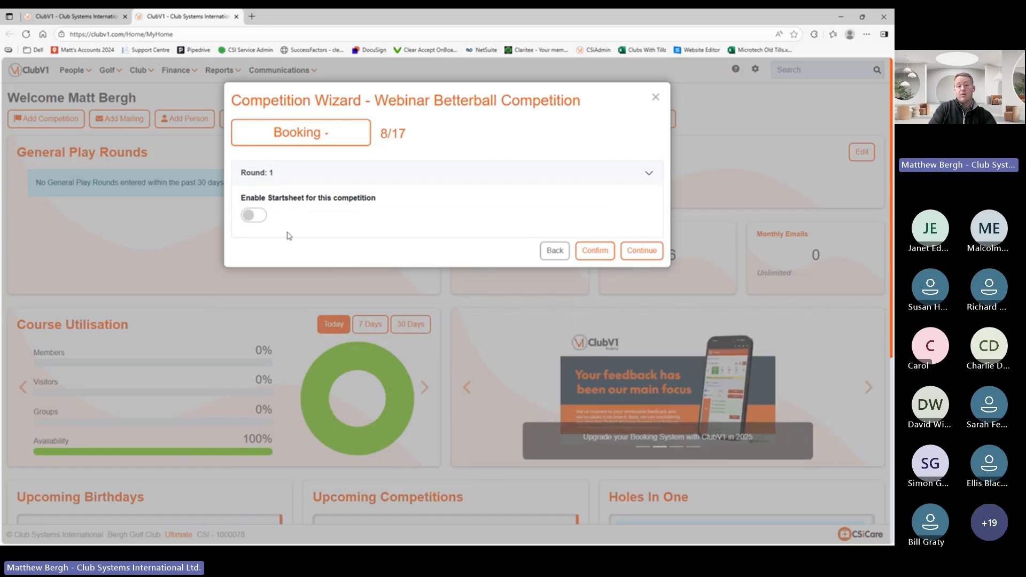
pyautogui.click(253, 218)
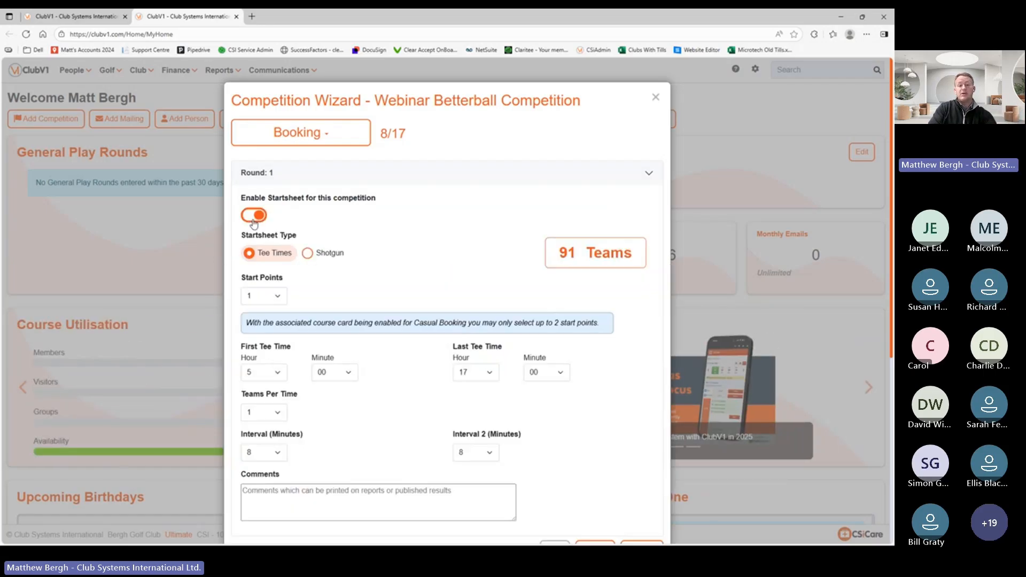
# - Try two start points on the startsheet and revert to a single start point
pyautogui.click(259, 296)
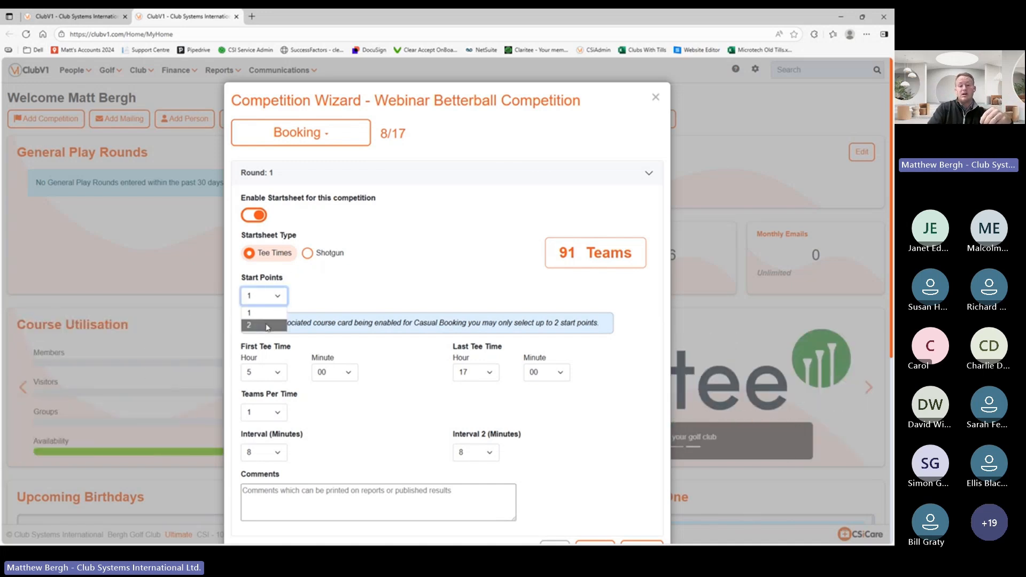
pyautogui.click(265, 326)
pyautogui.scroll(-2, 349, 454)
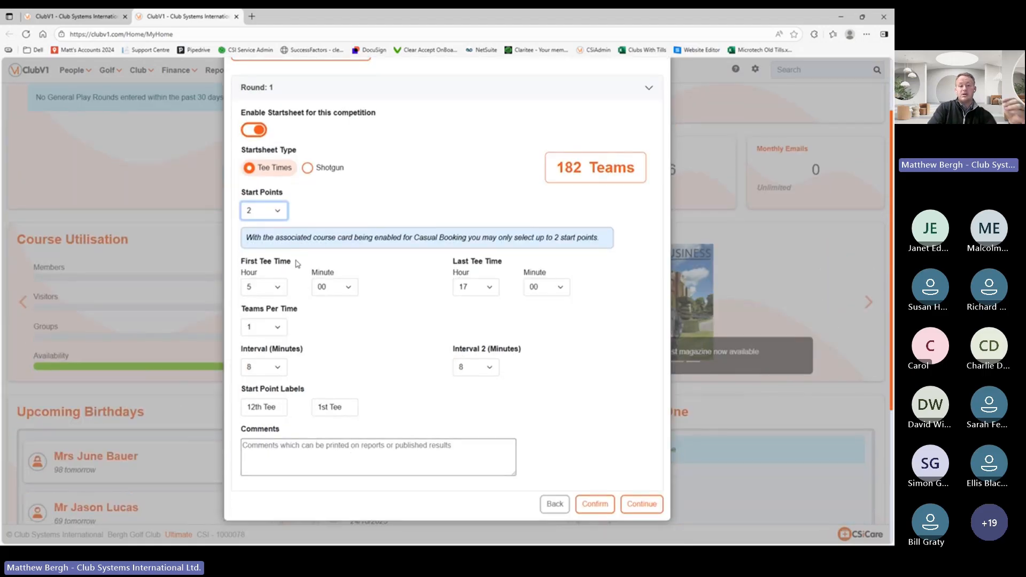
pyautogui.click(278, 216)
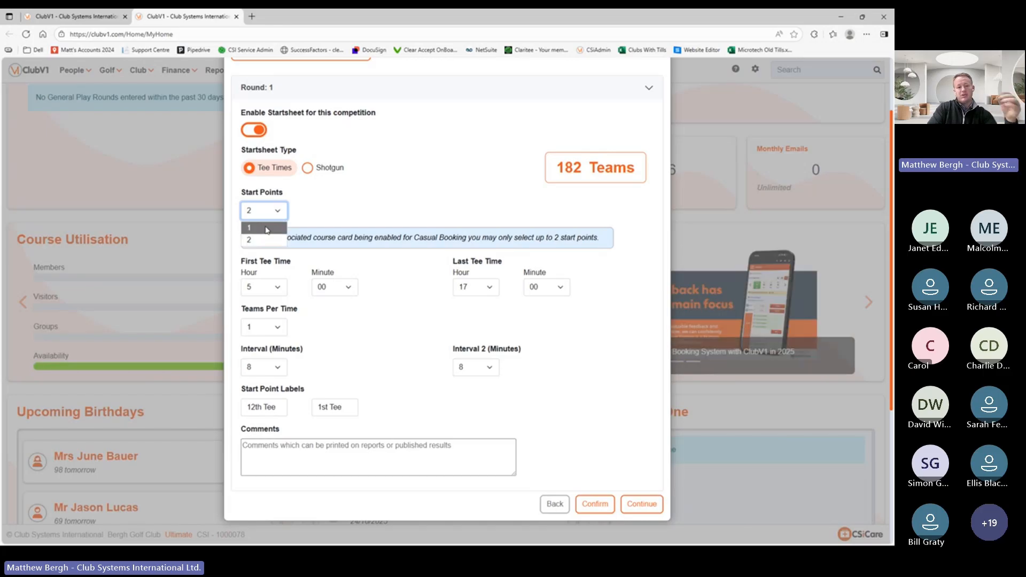
pyautogui.click(265, 228)
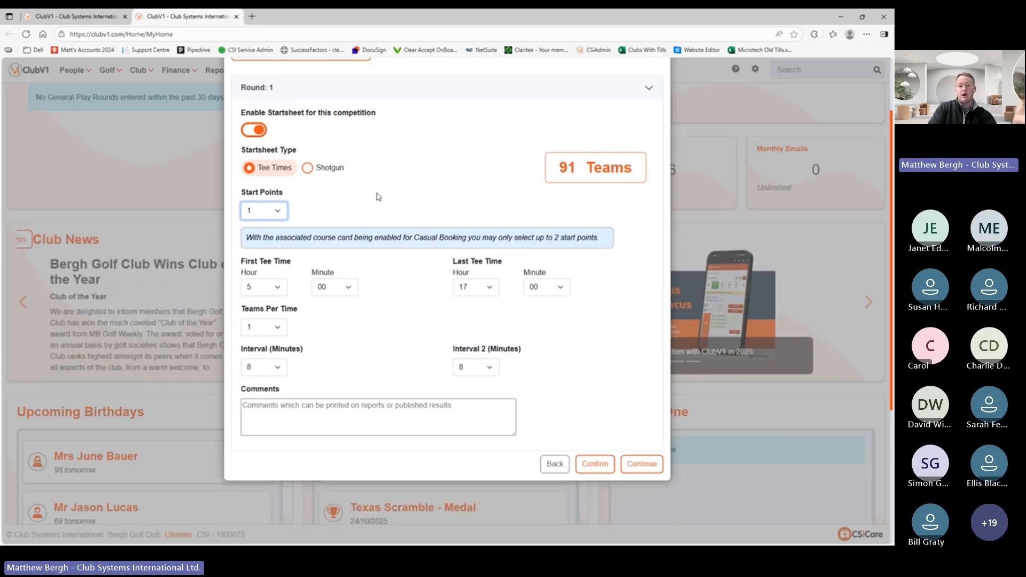
# - Set the startsheet's first tee time to 8:00 and its last tee time to 12:00
pyautogui.click(282, 289)
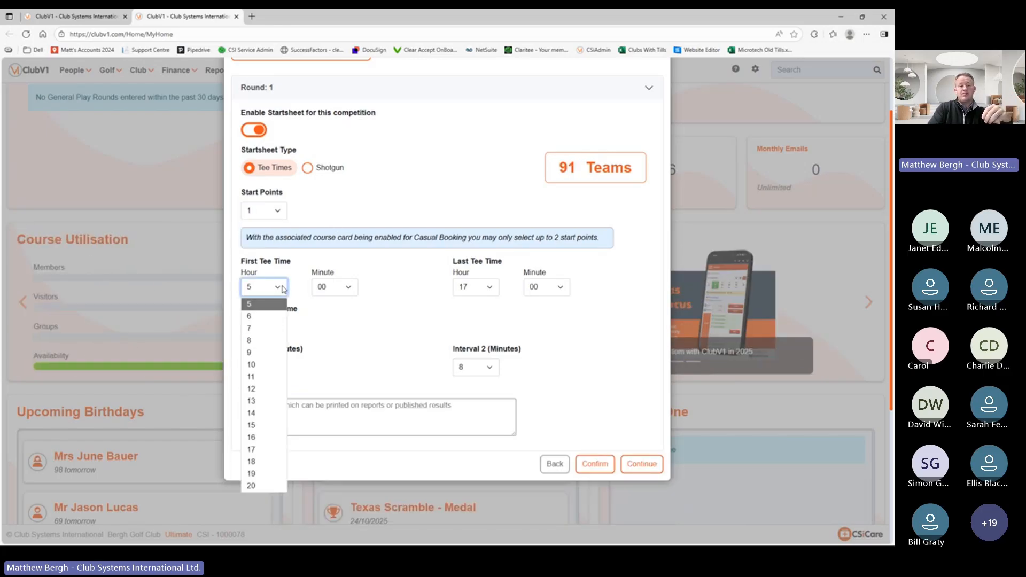
pyautogui.click(254, 340)
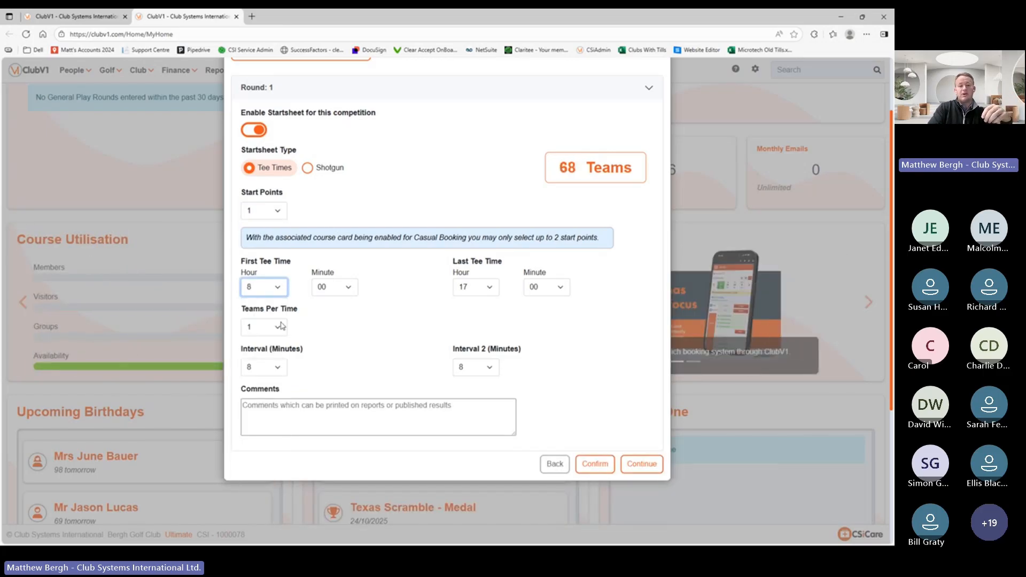
pyautogui.click(462, 289)
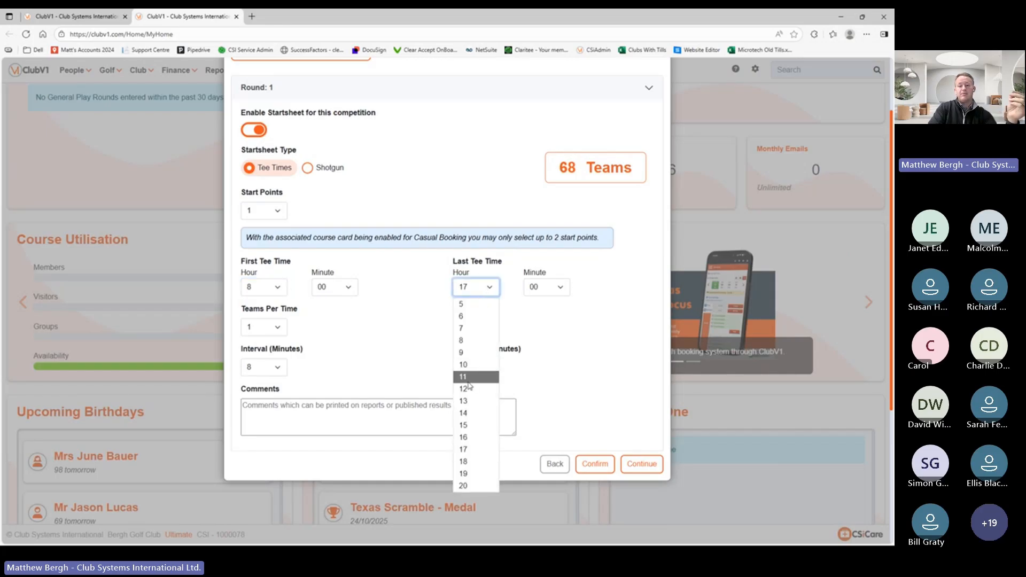
pyautogui.click(468, 387)
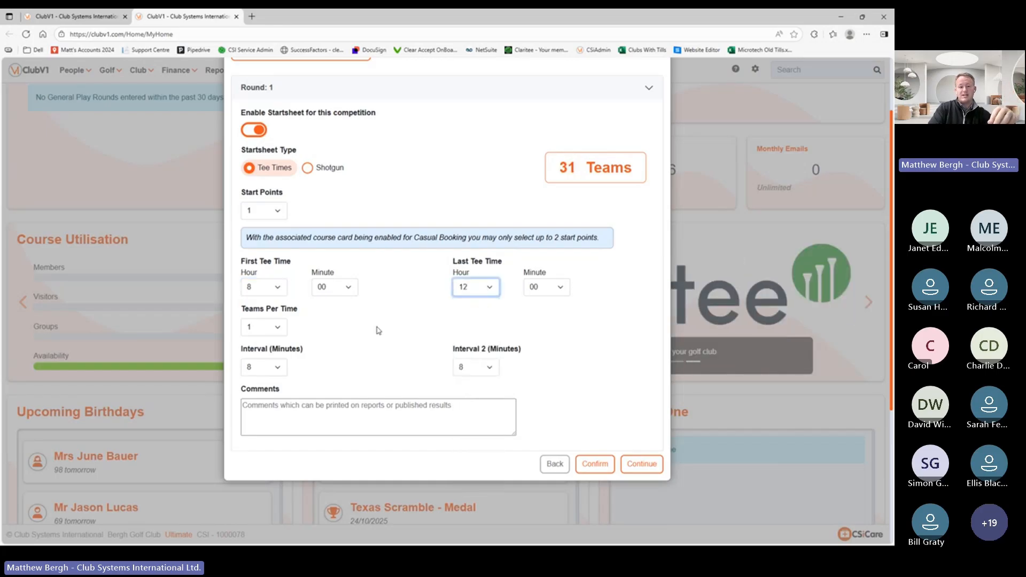
# - Allow 2 teams per tee time, set both intervals to 10 minutes, and save the booking settings
pyautogui.click(277, 328)
pyautogui.click(264, 357)
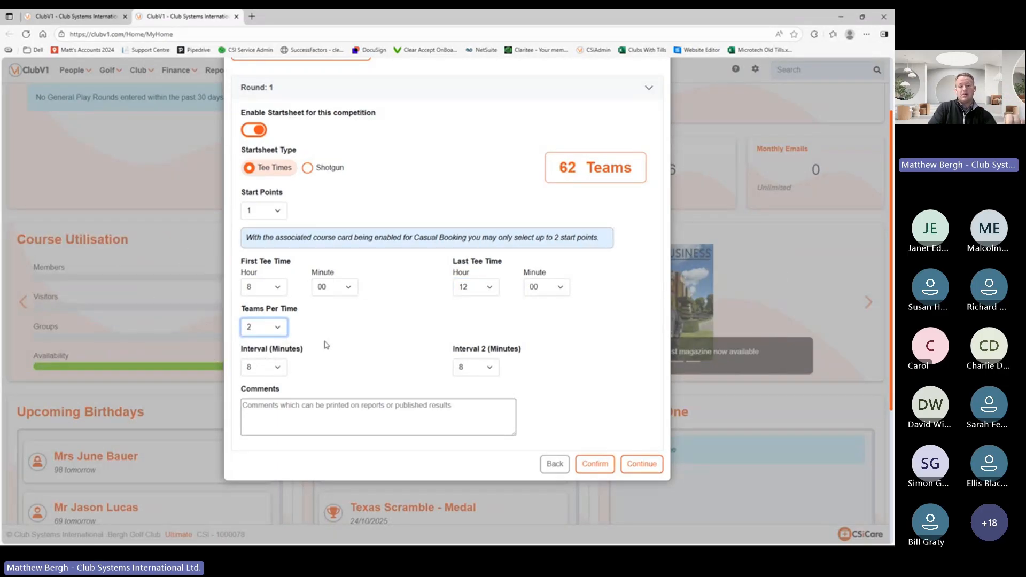
pyautogui.click(264, 371)
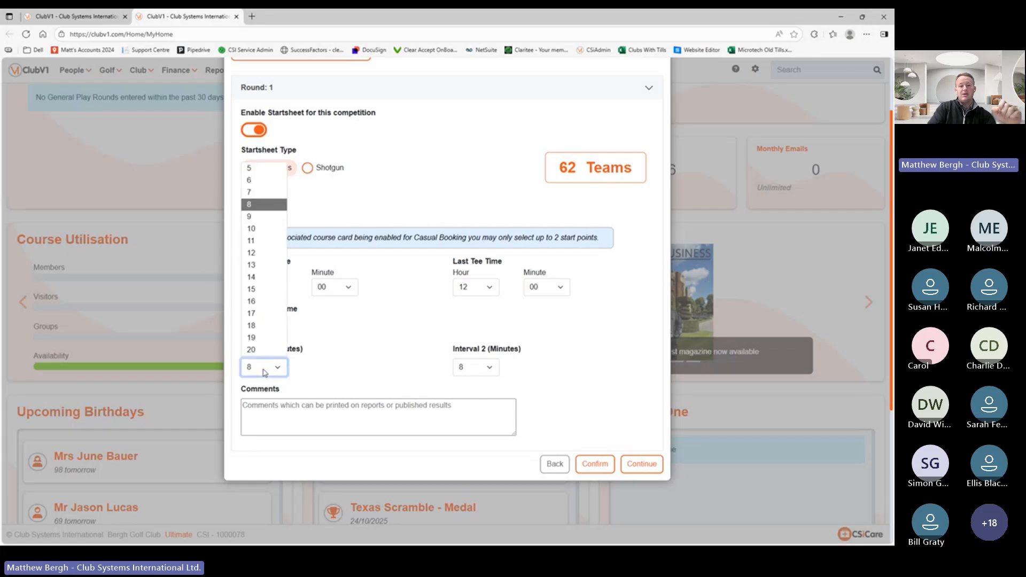
pyautogui.click(258, 231)
pyautogui.click(484, 367)
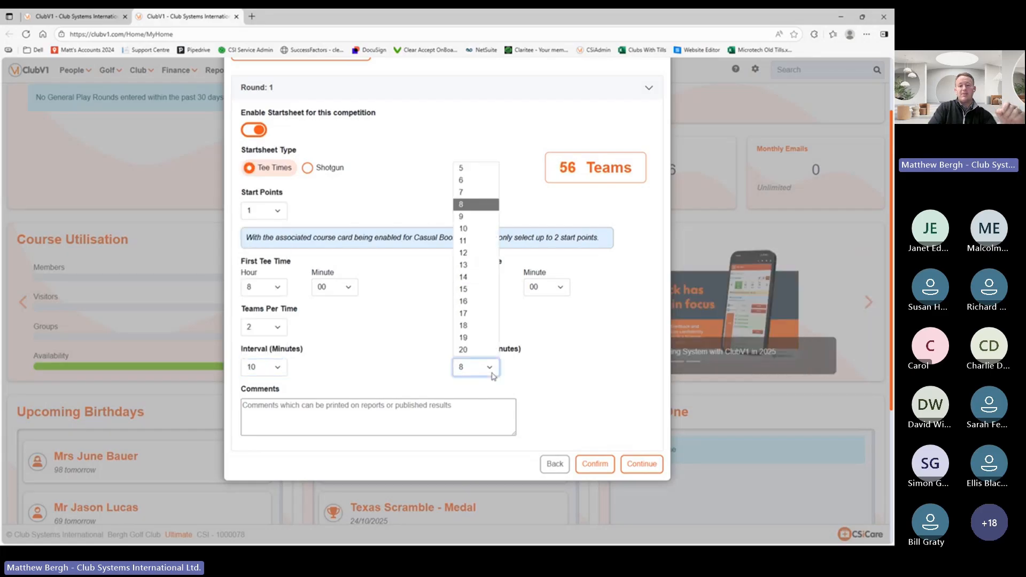
pyautogui.click(483, 230)
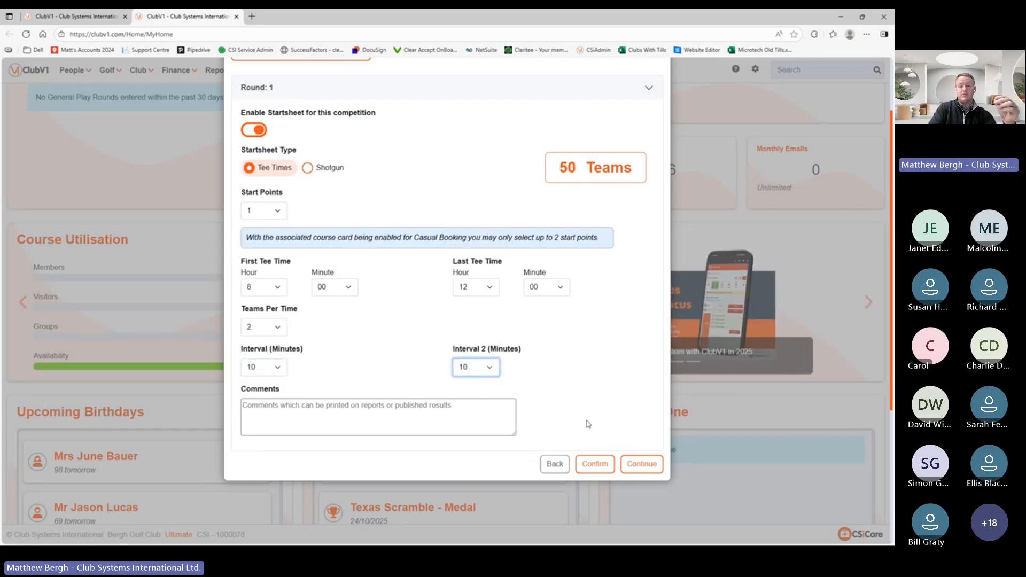
pyautogui.click(641, 464)
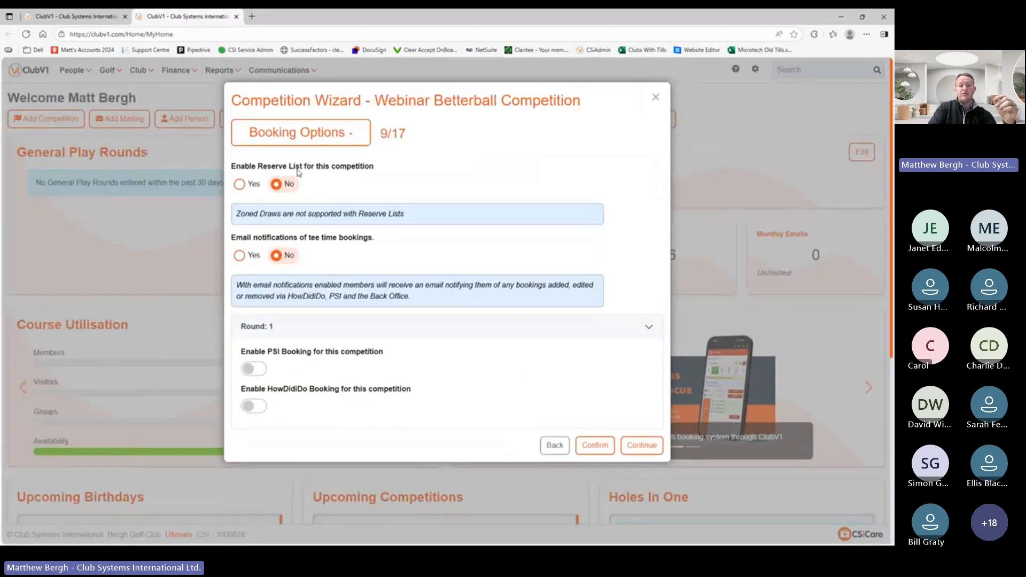
# - Turn on email notifications of tee time bookings and enable both PSI and HowDidiDo booking with their default dates
pyautogui.click(239, 255)
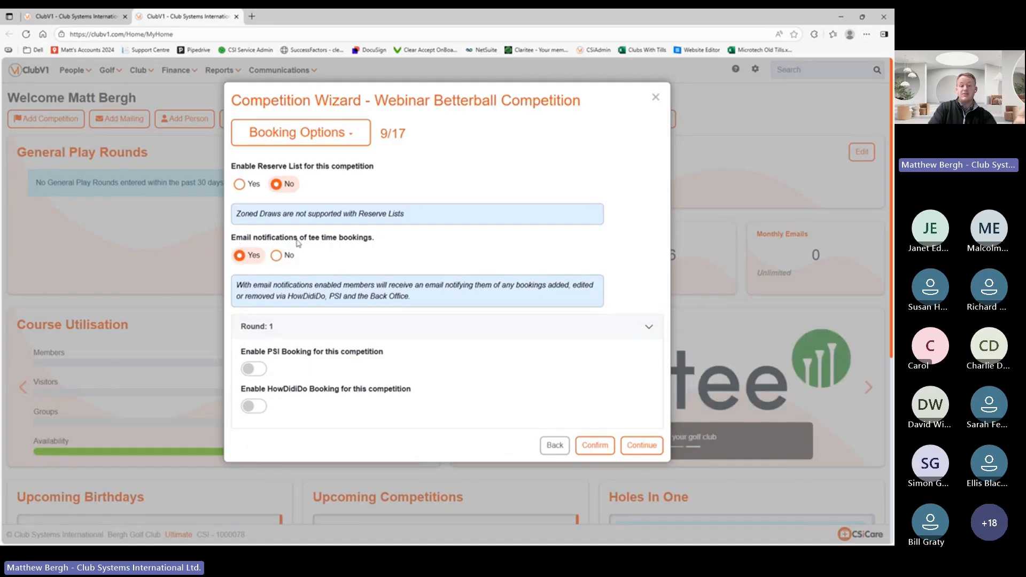
pyautogui.click(250, 374)
pyautogui.click(250, 487)
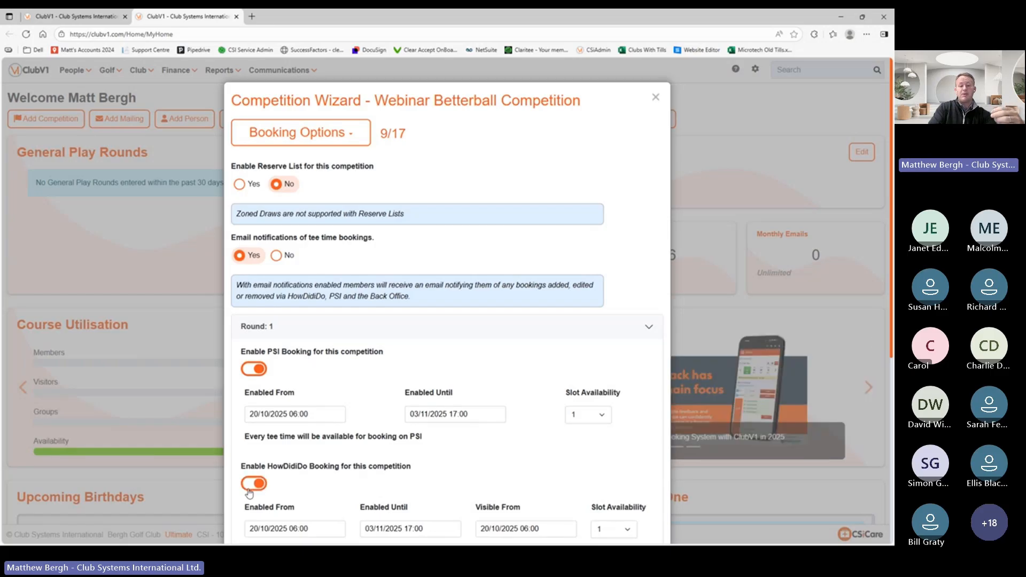
pyautogui.scroll(-2, 421, 389)
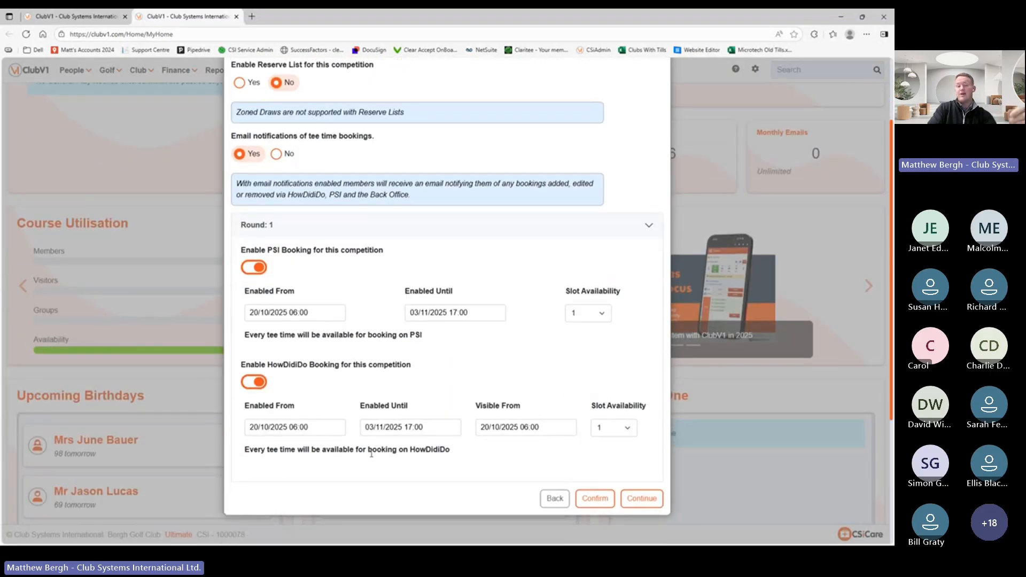
pyautogui.click(638, 497)
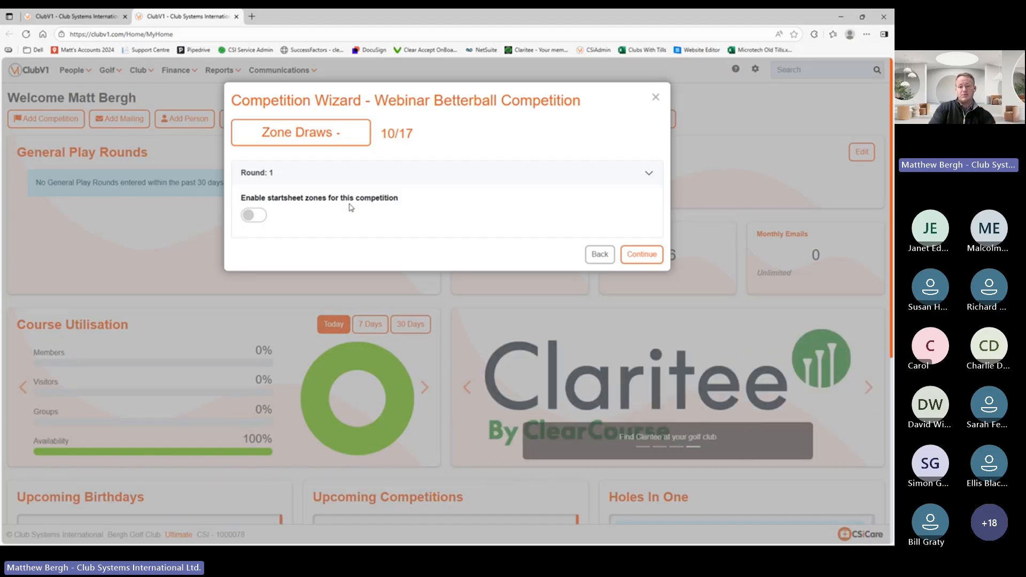
# - Leave startsheet zones and competition services off, and enable sign-in for the competition
pyautogui.click(641, 255)
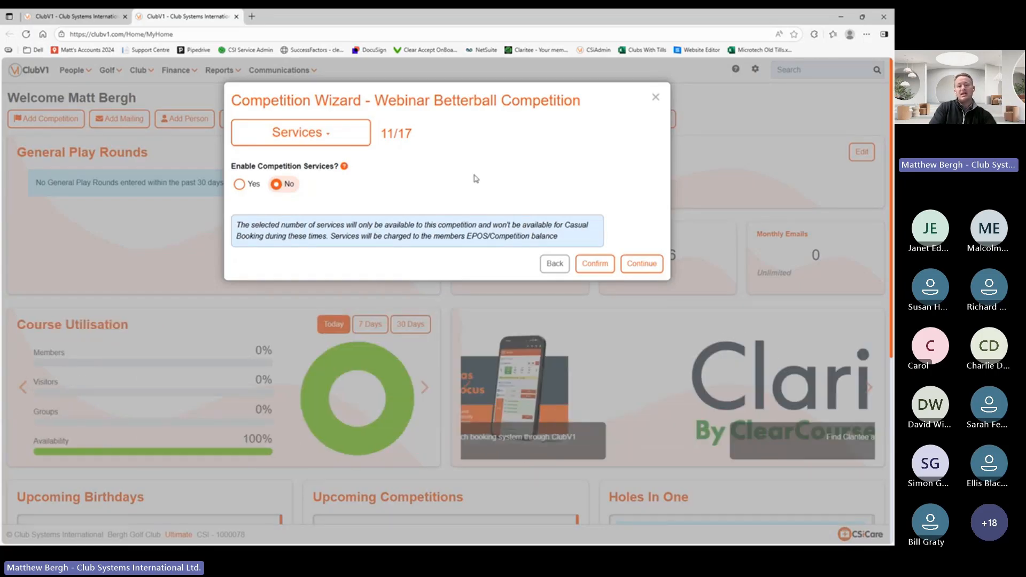
pyautogui.click(642, 266)
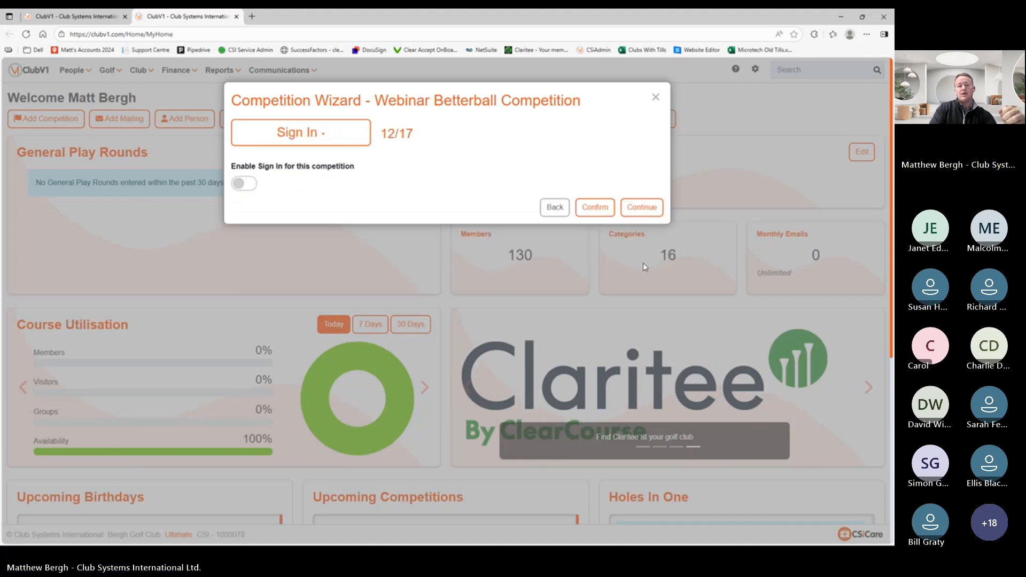
pyautogui.click(250, 187)
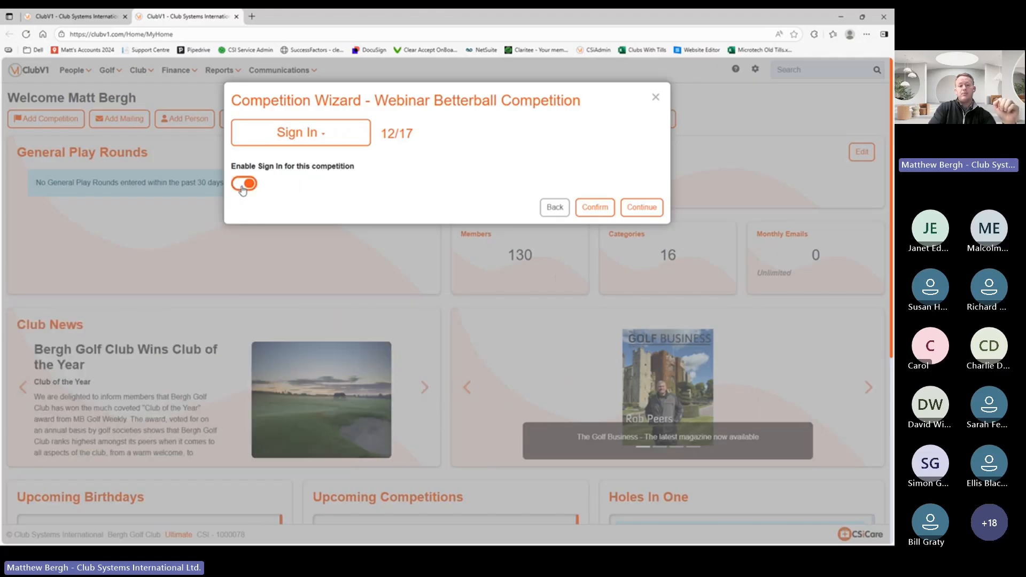
pyautogui.click(645, 208)
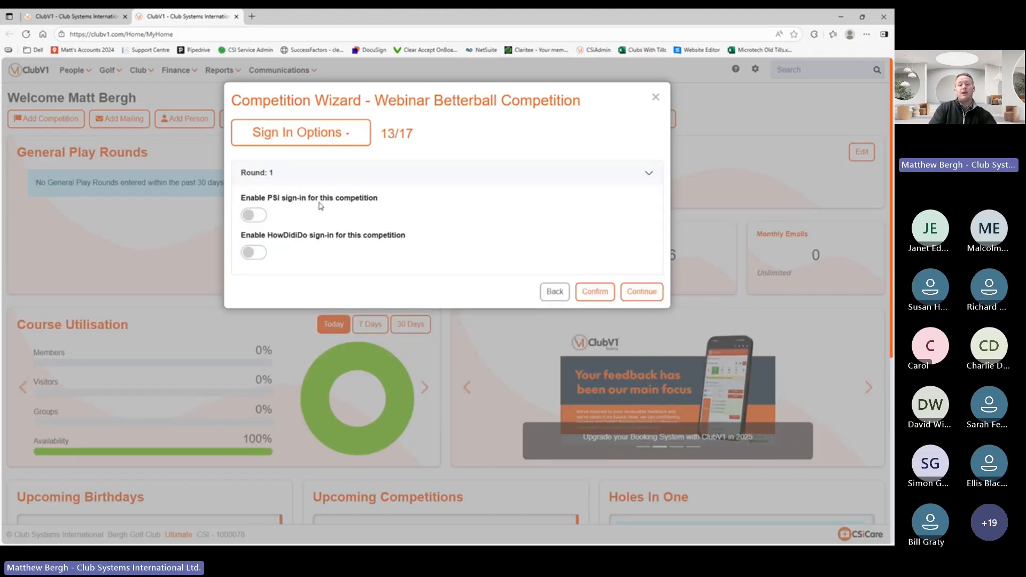
# - Enable PSI sign-in for round 1 with its default times and label printing, and turn on competition charging
pyautogui.click(252, 216)
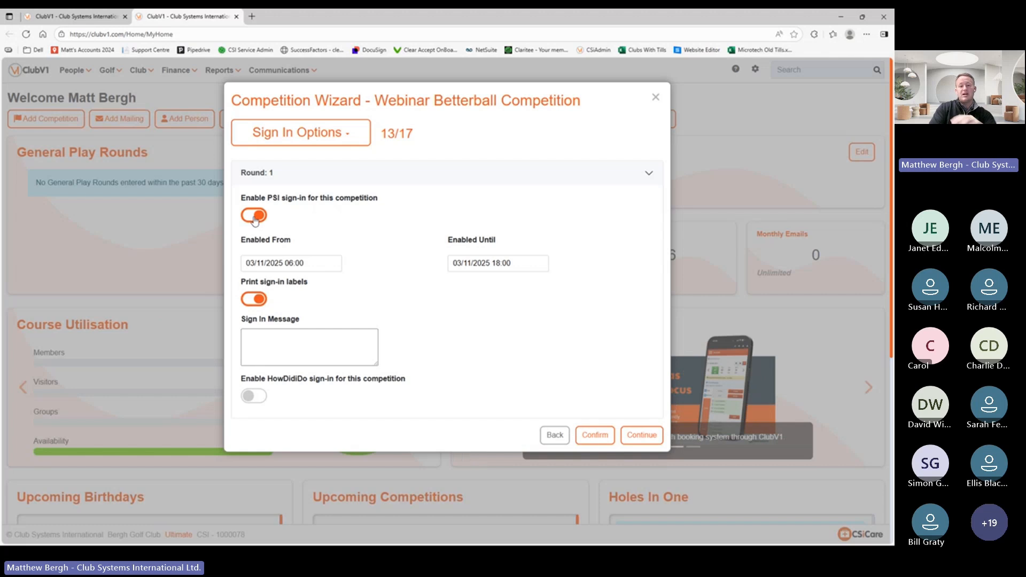
pyautogui.click(640, 434)
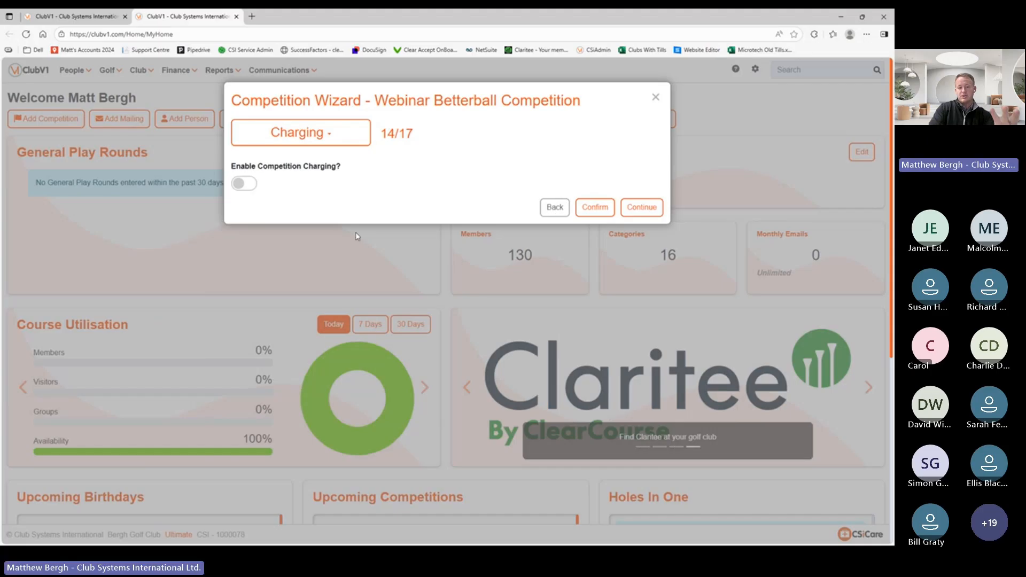
pyautogui.click(239, 184)
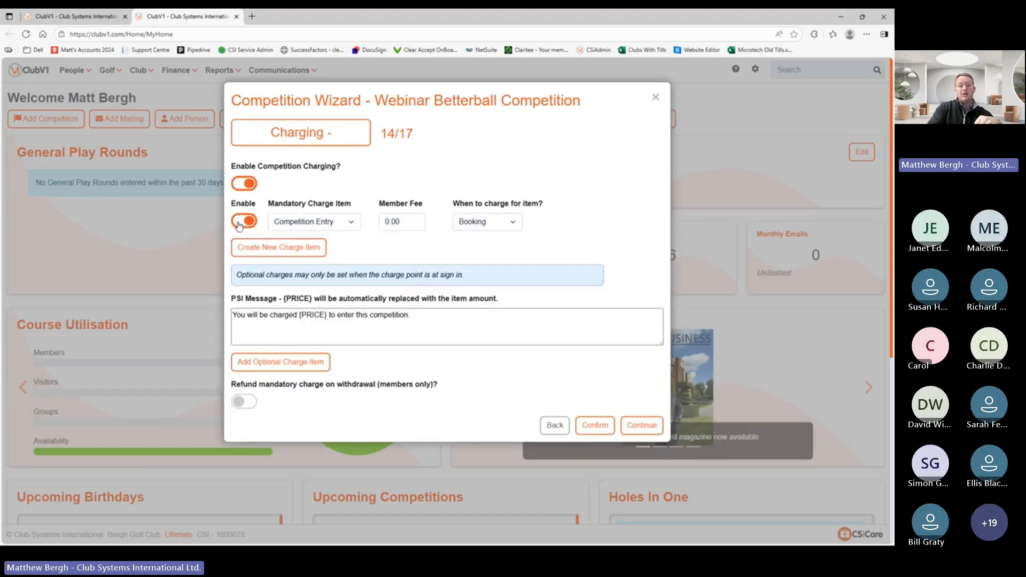
# - Set the Competition Entry member fee to 5.00, charge it at Sign In, and save the charging options
pyautogui.doubleClick(410, 218)
pyautogui.write('45')
pyautogui.press('BackSpace')
pyautogui.press('BackSpace')
pyautogui.write('5.00')
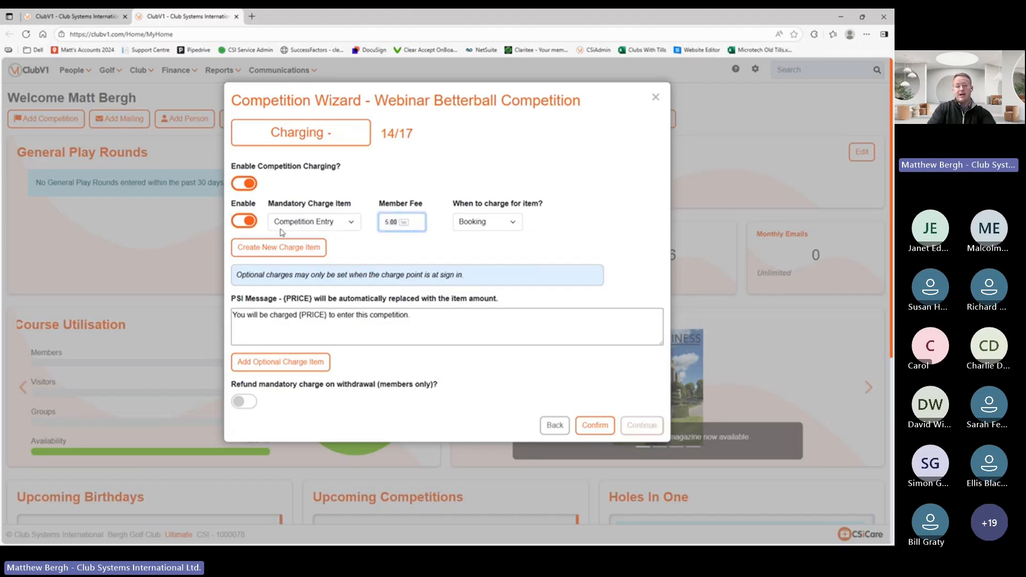
pyautogui.click(446, 176)
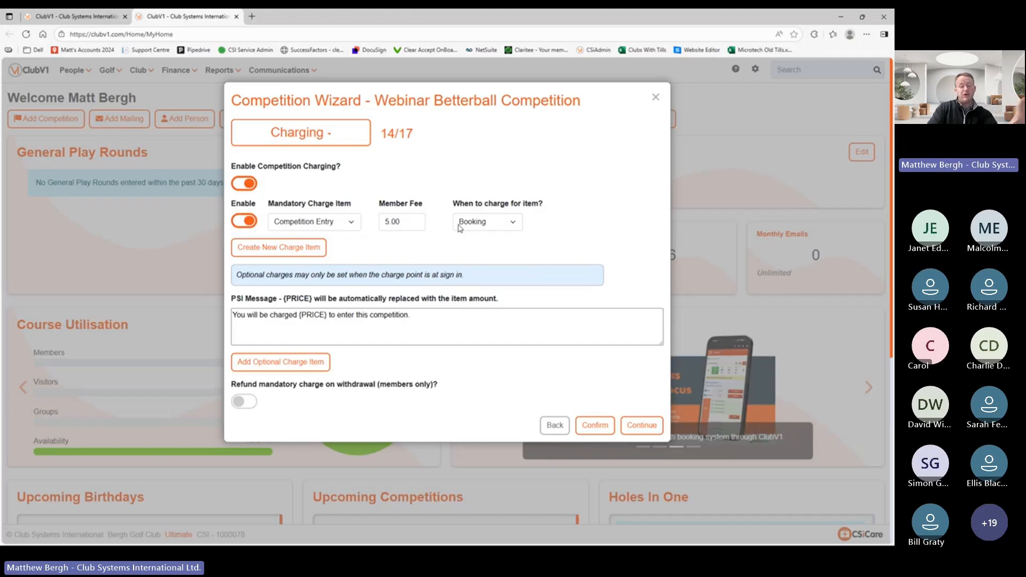
pyautogui.click(478, 228)
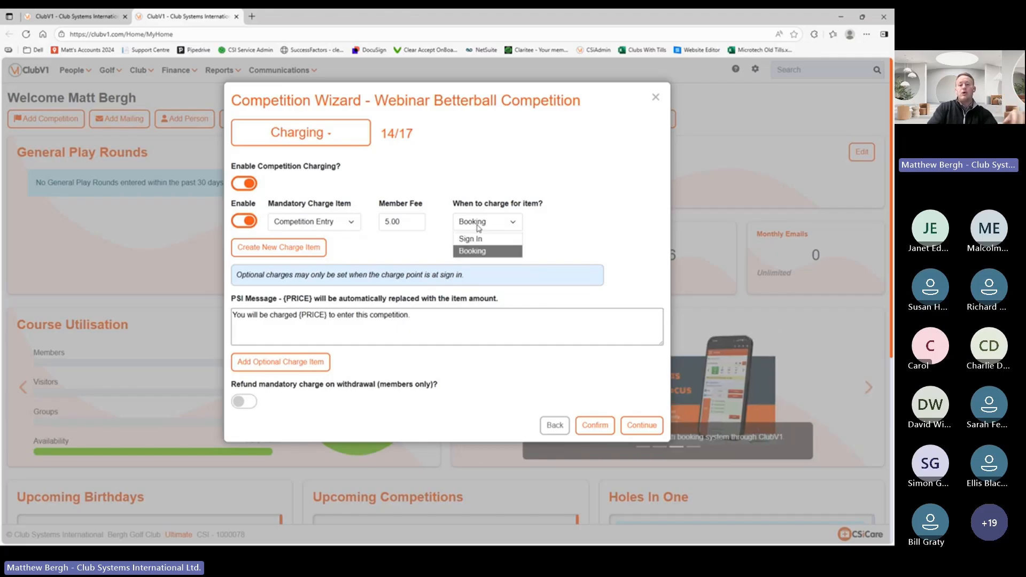
pyautogui.click(479, 242)
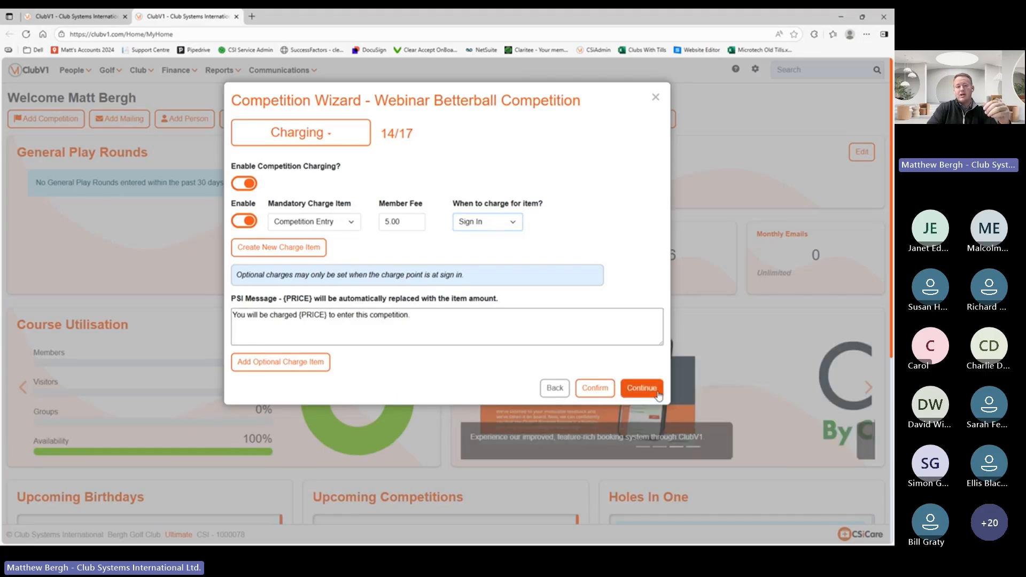
pyautogui.click(641, 387)
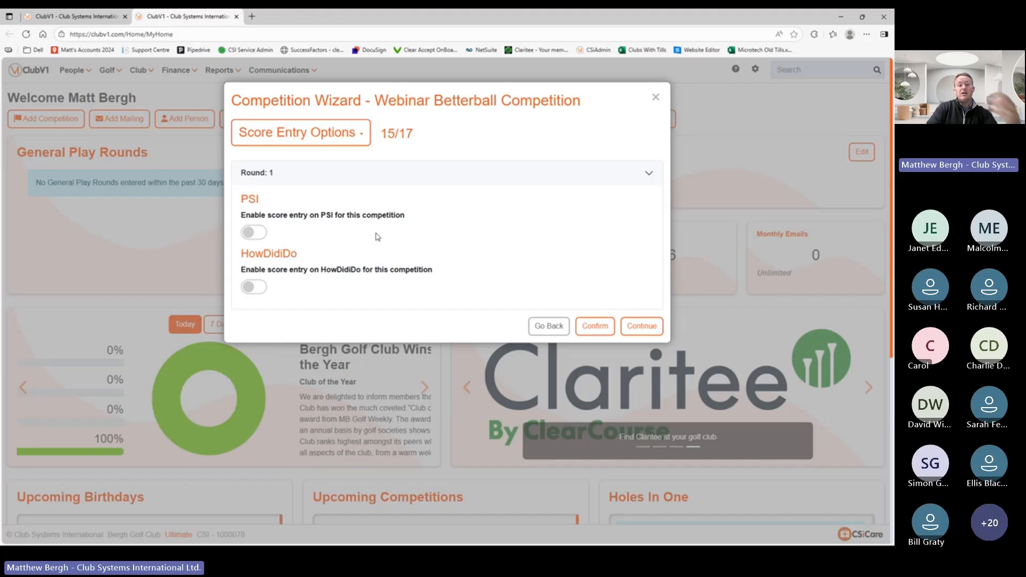
# - Enable round 1 score entry on both PSI and HowDidiDo with the default times
pyautogui.click(252, 232)
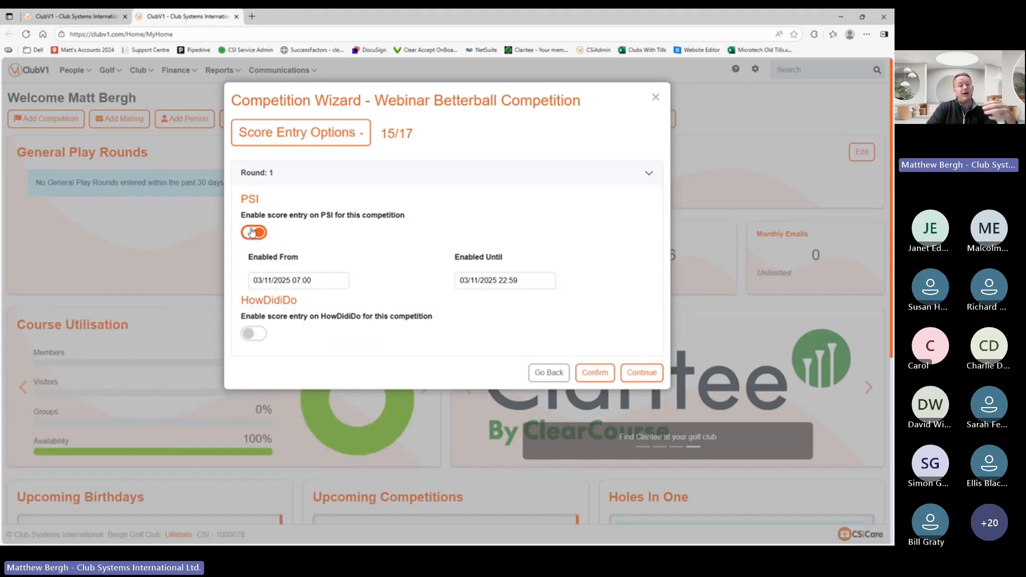
pyautogui.click(256, 334)
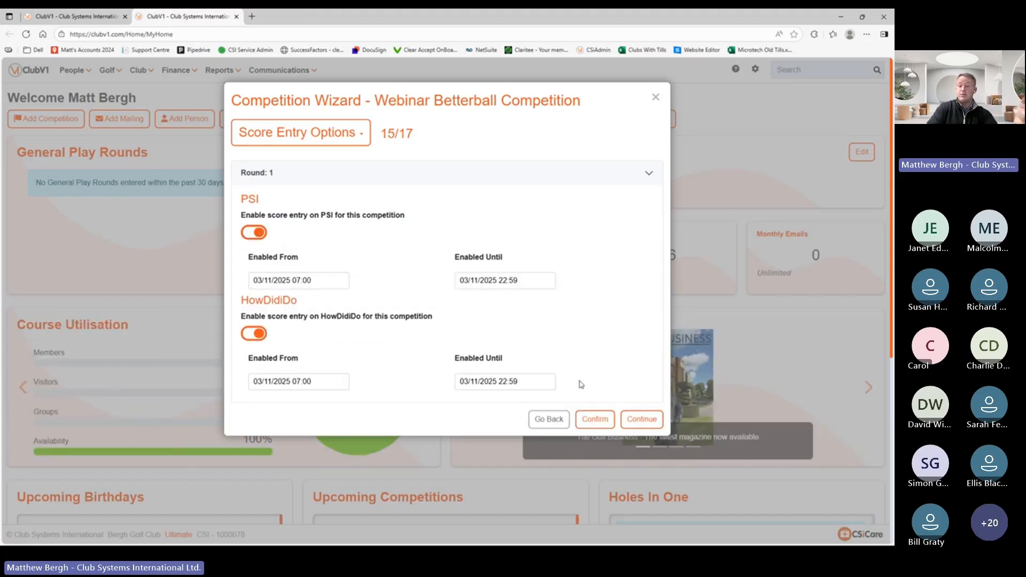
pyautogui.click(643, 421)
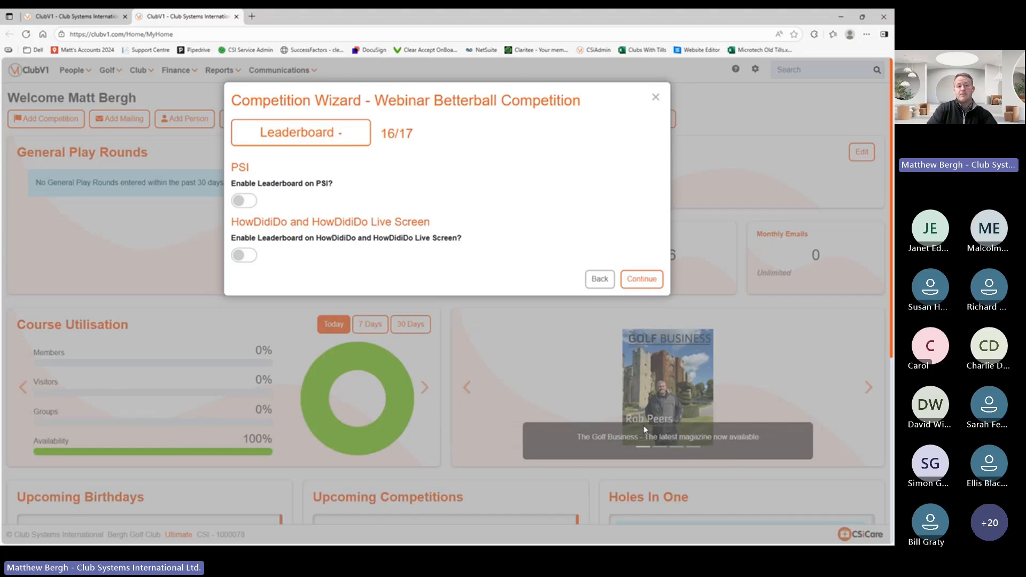
# - Enable the leaderboard on PSI and on HowDidiDo and HowDidiDo Live Screen, with Nett display and no delay
pyautogui.click(239, 204)
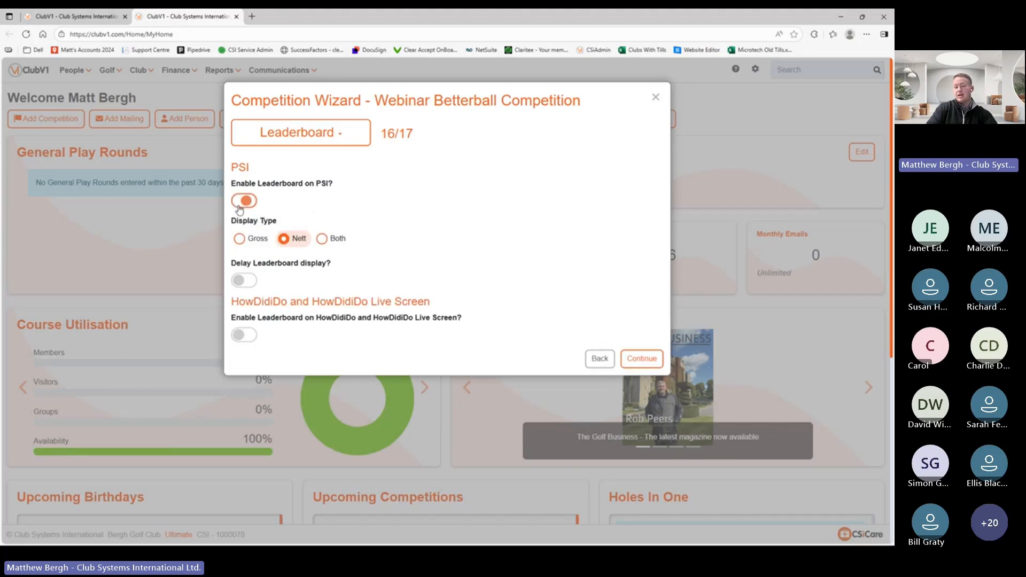
pyautogui.click(243, 335)
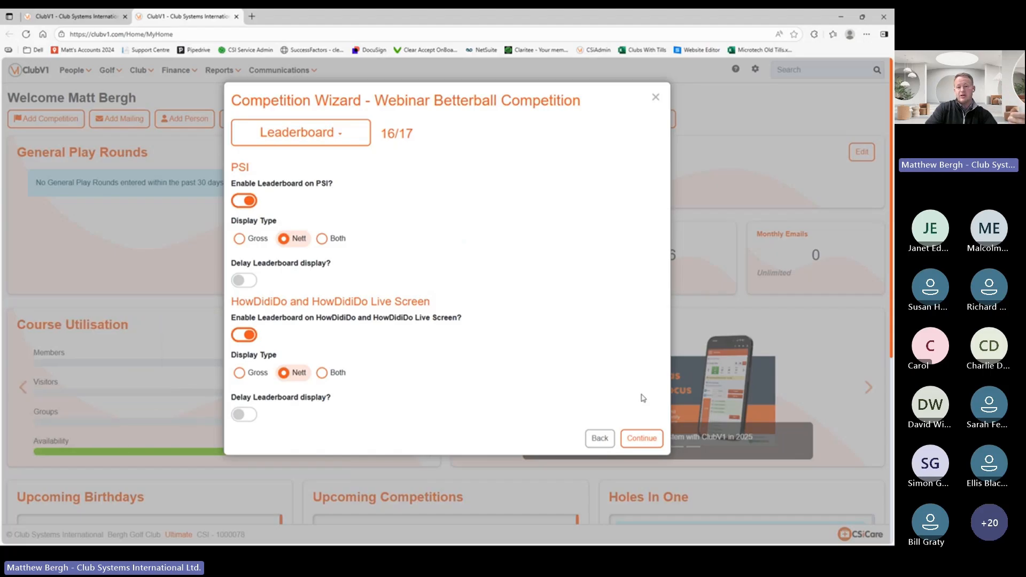
pyautogui.click(641, 438)
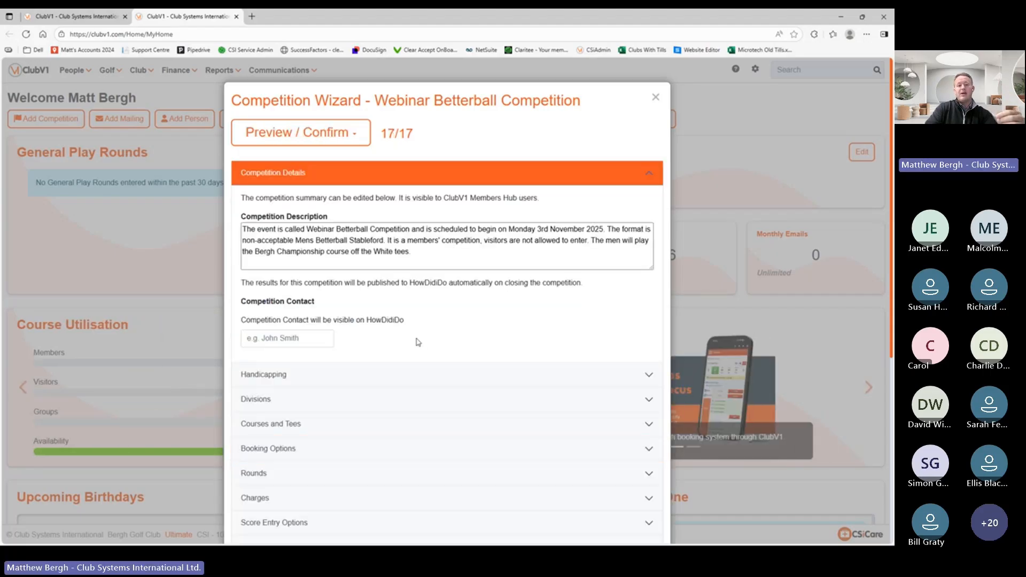
# - Confirm the competition as Non-acceptable for Handicap and finish creating it
pyautogui.scroll(-3, 414, 338)
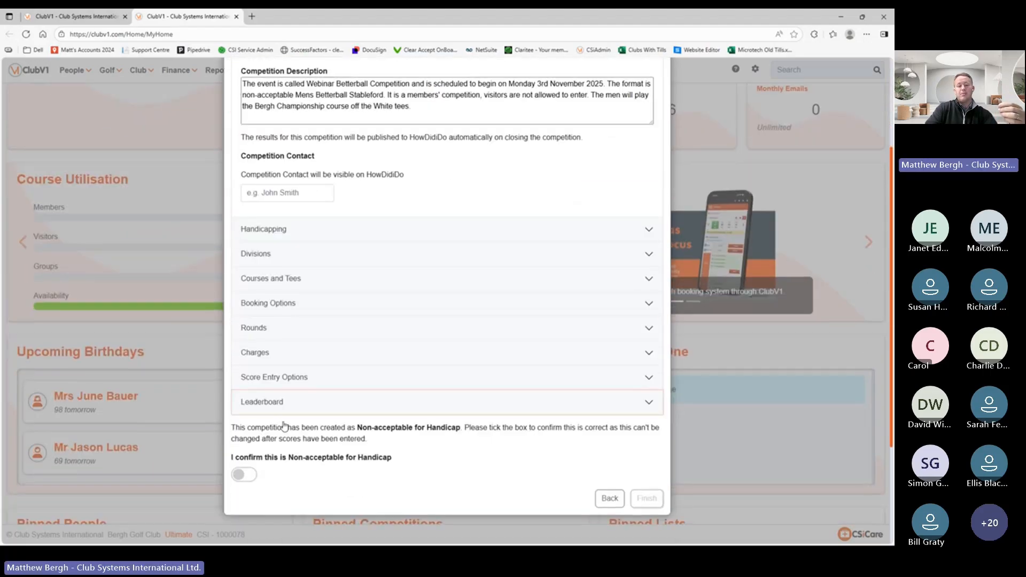
pyautogui.click(240, 474)
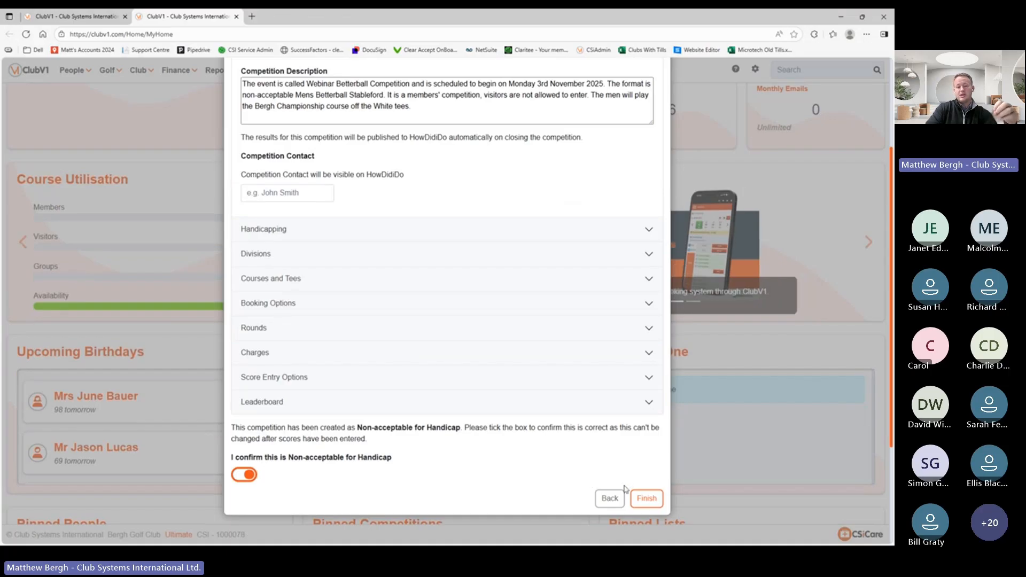
pyautogui.click(646, 498)
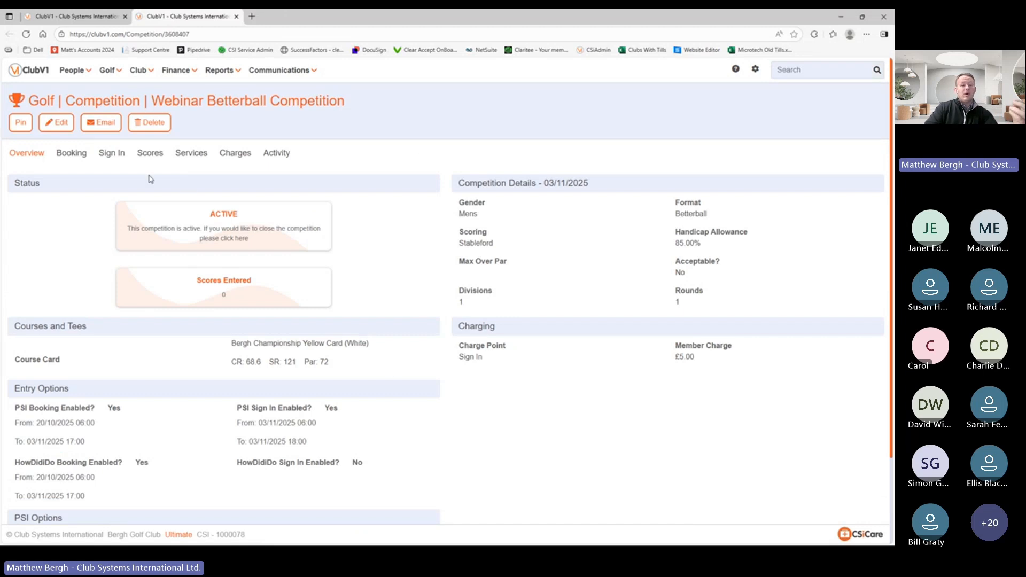
# - Open the golf fixtures and start a new competition in the Men's Texas Scramble format
pyautogui.click(106, 75)
pyautogui.click(116, 111)
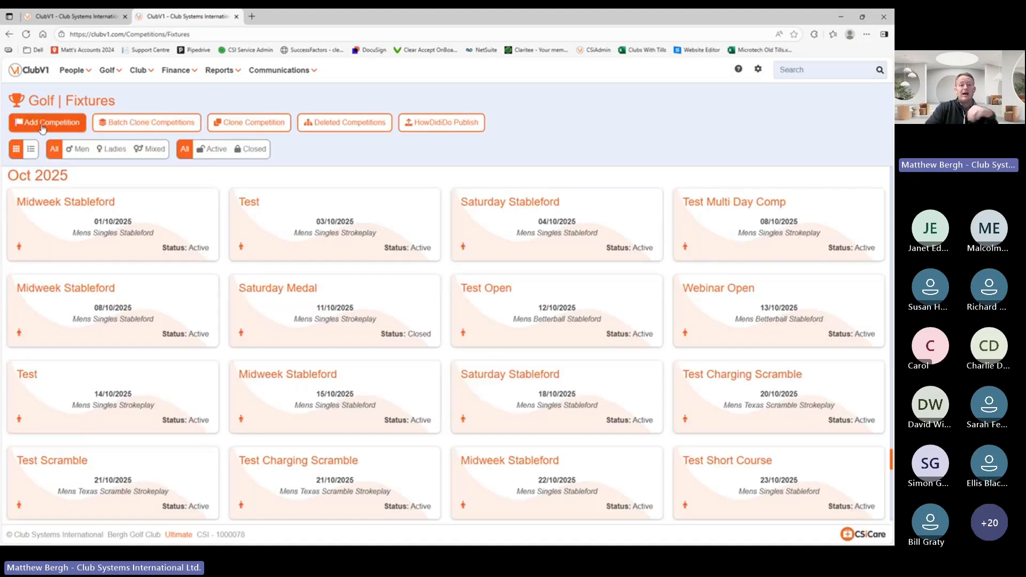
pyautogui.click(44, 124)
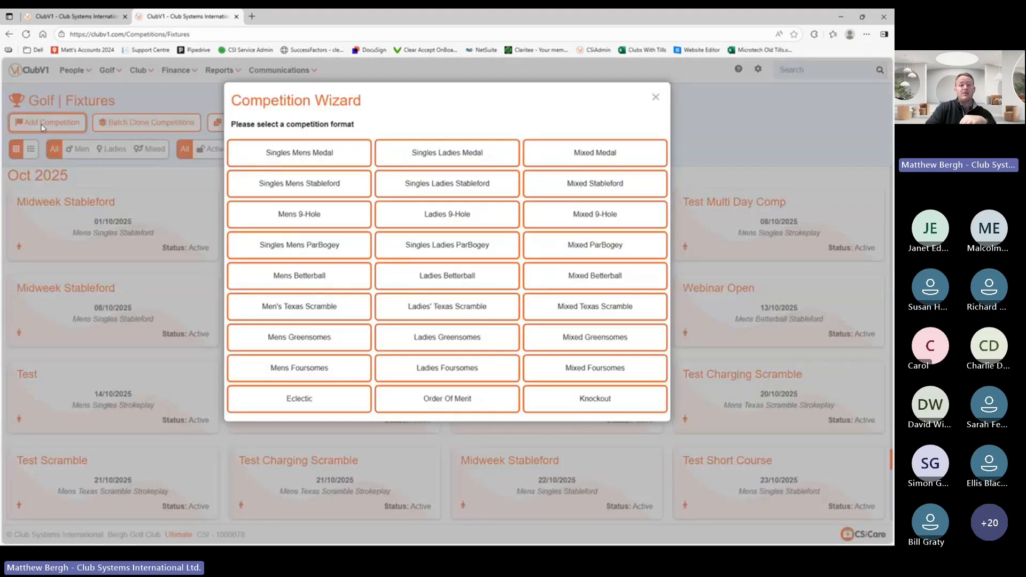
pyautogui.click(306, 307)
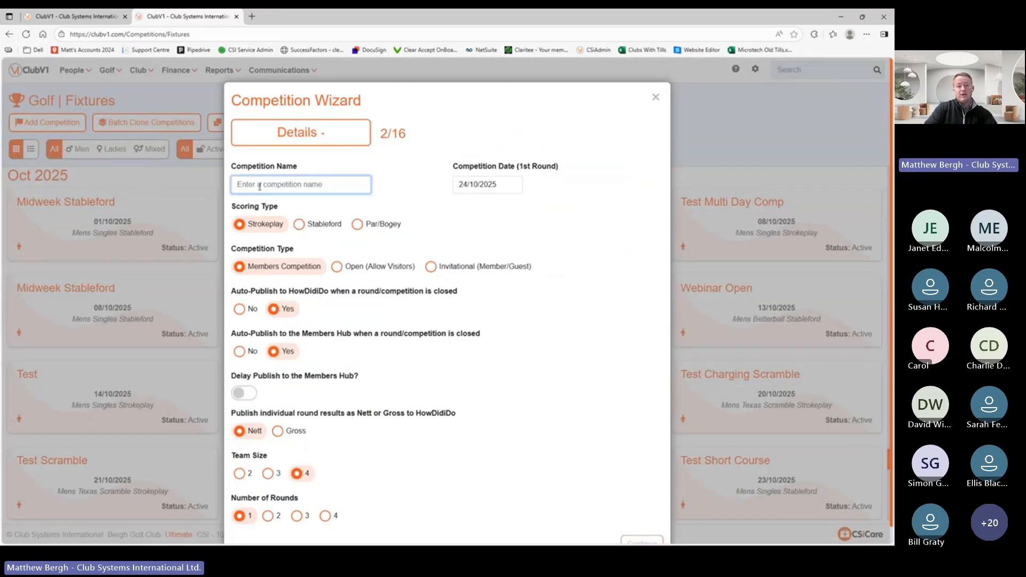
# - Name the competition Texas Scramble and set its first-round date to 28/10/2025
pyautogui.click(259, 185)
pyautogui.write('Texas S')
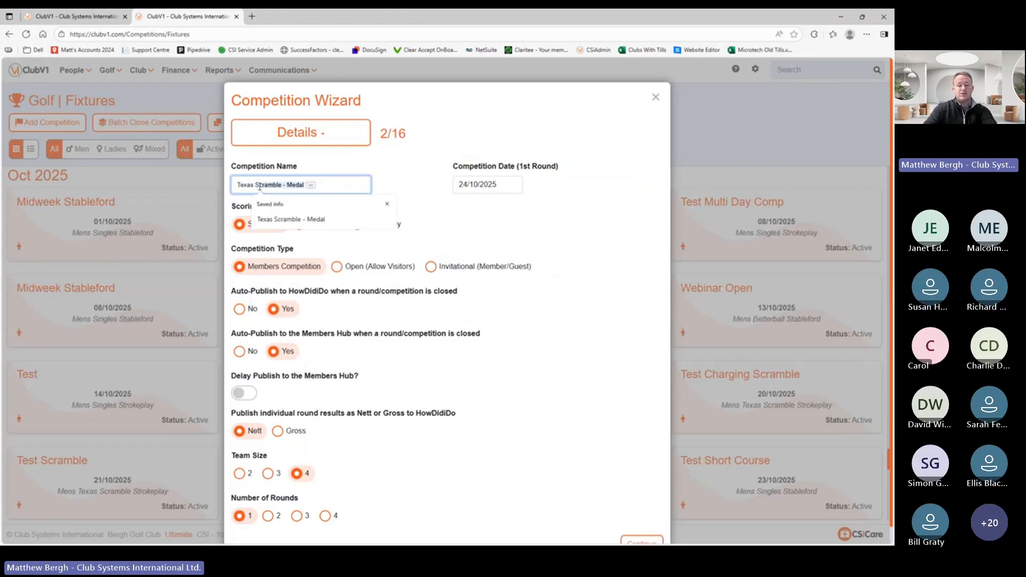
pyautogui.write('cramble')
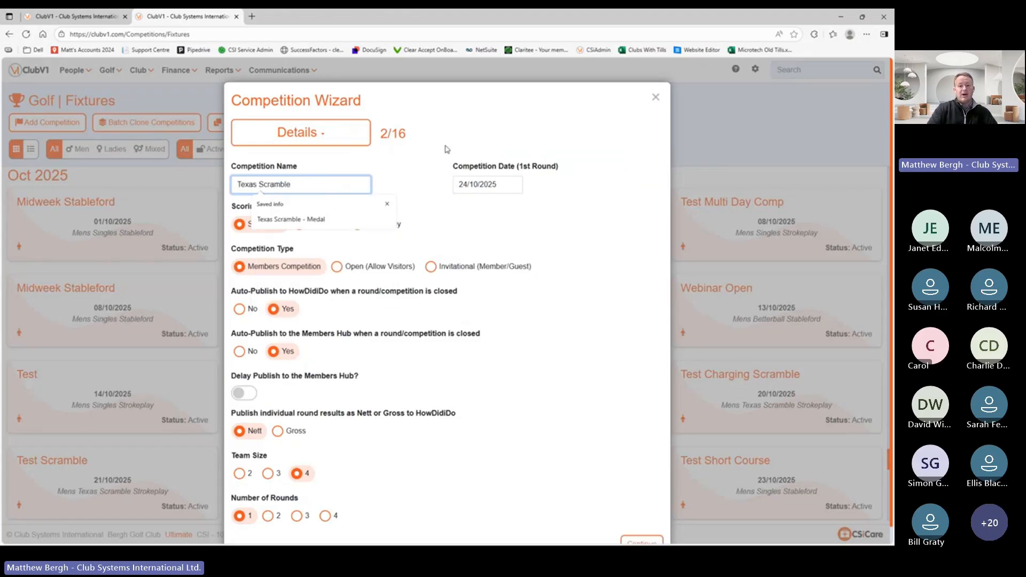
pyautogui.click(470, 182)
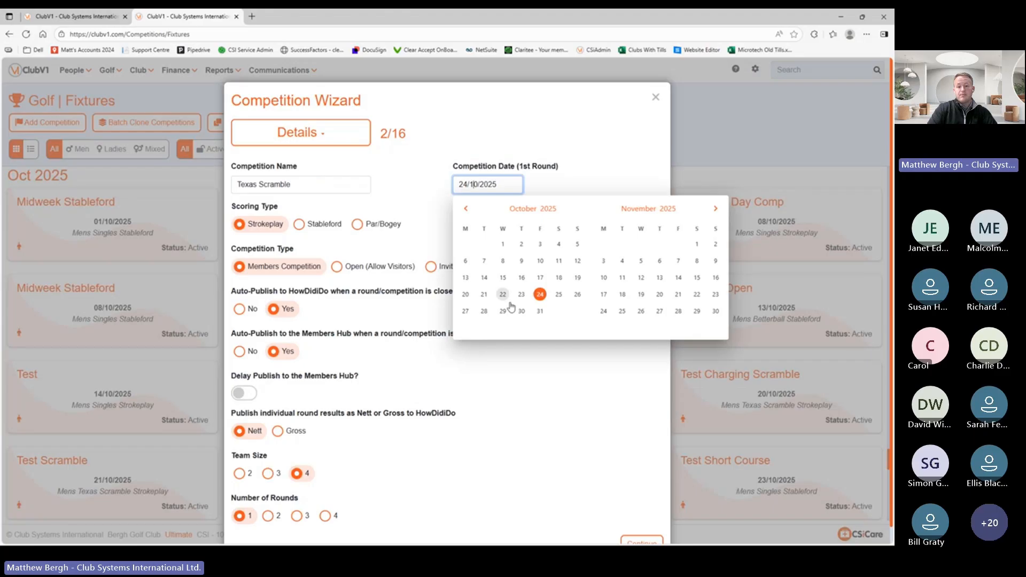
pyautogui.click(484, 312)
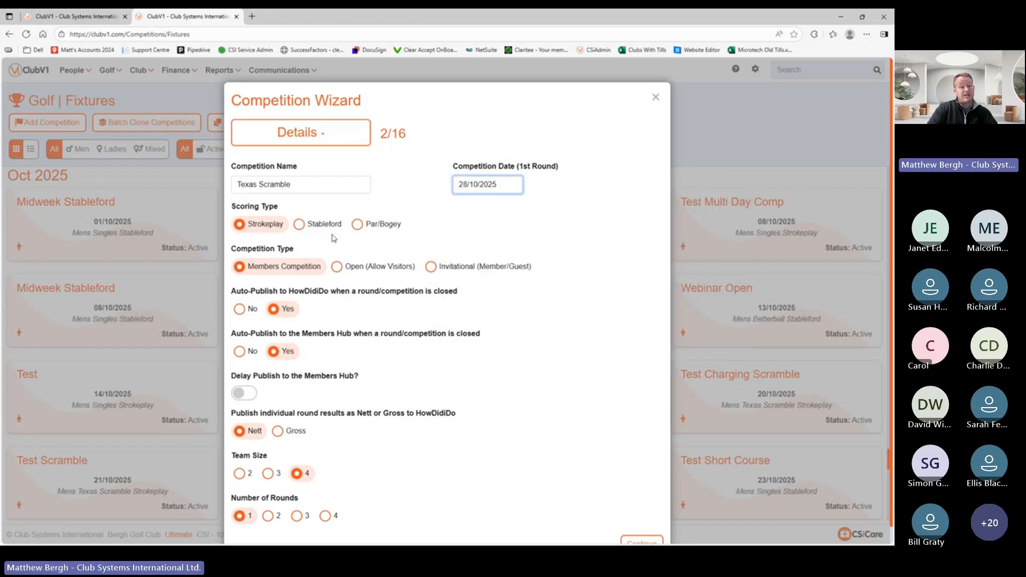
# - Try the Open (Allow Visitors) type, switch back to Members Competition, and accept the details with a team size of 4 and one round
pyautogui.click(390, 266)
pyautogui.scroll(-1, 390, 266)
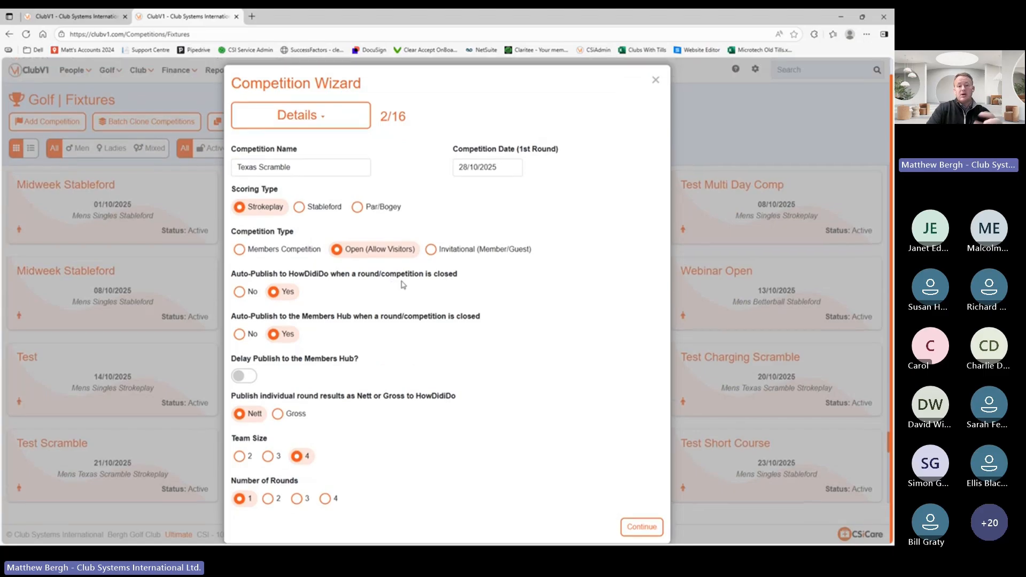
pyautogui.click(255, 251)
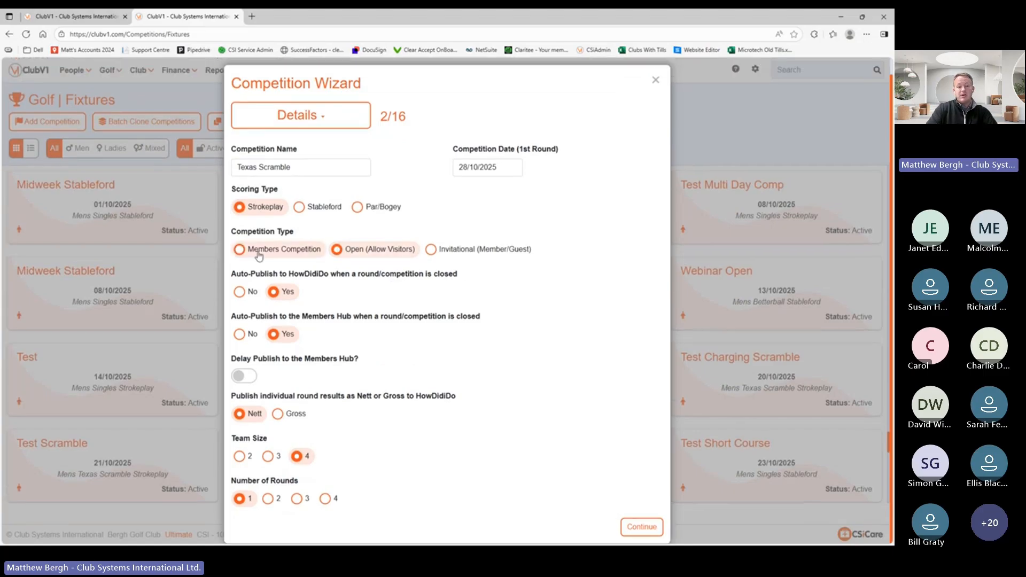
pyautogui.click(642, 529)
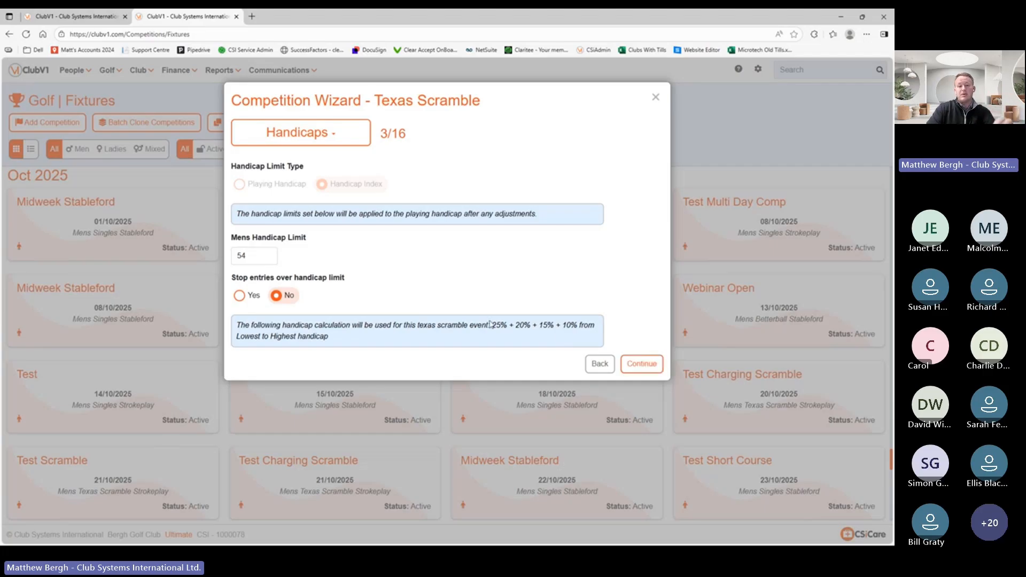
# - Accept the default handicap limit and single division, and choose Bergh Championship Yellow Card (18 holes) as the men's course card
pyautogui.click(652, 365)
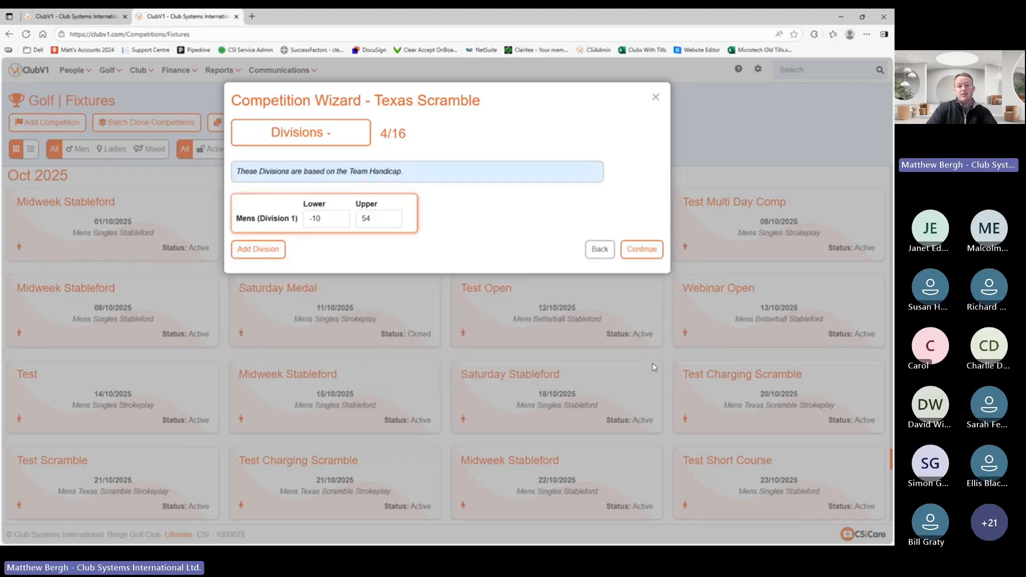
pyautogui.click(647, 249)
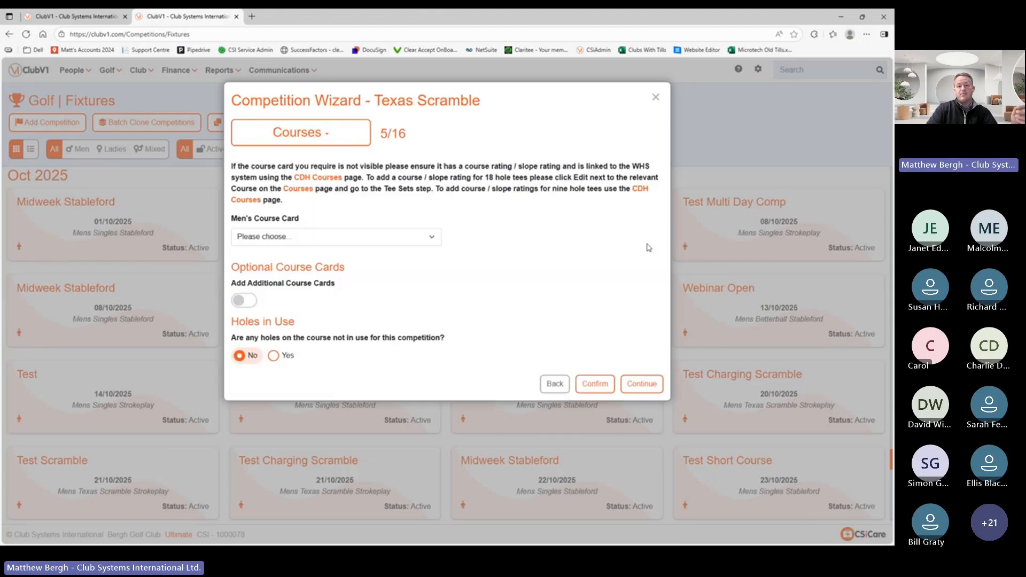
pyautogui.click(334, 235)
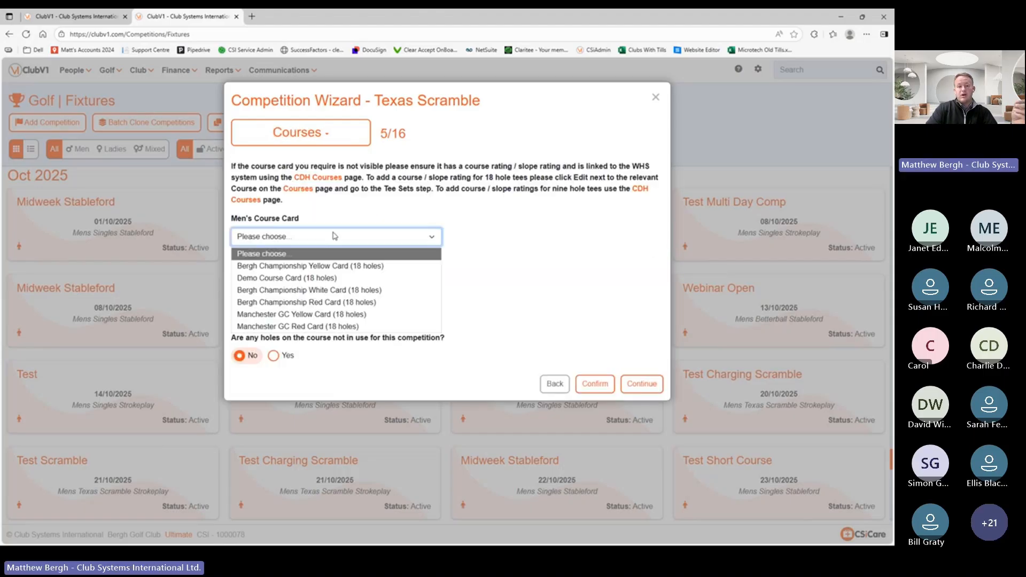
pyautogui.click(318, 266)
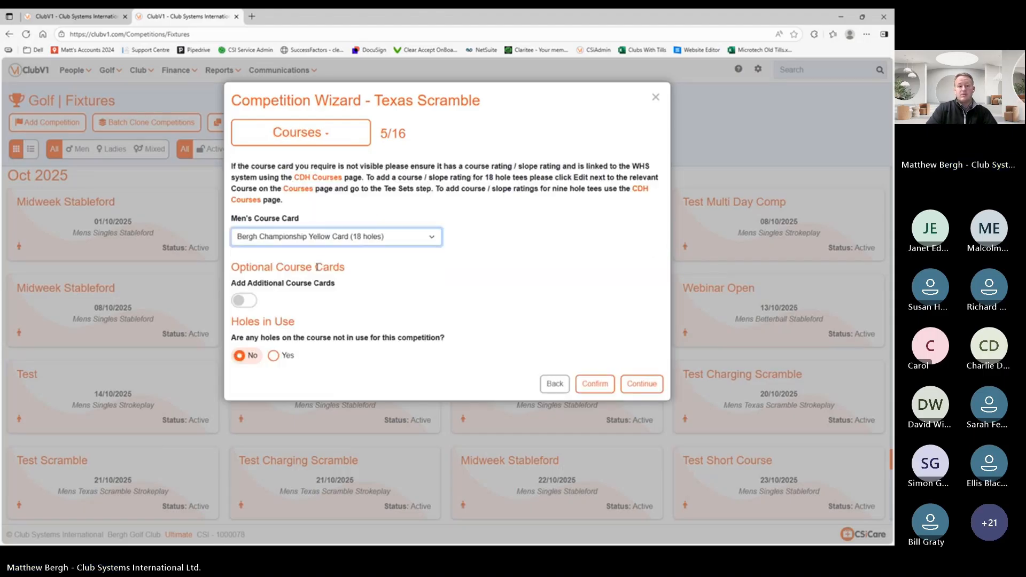
# - Mark the 16th, 17th and 18th holes as not in use and select Short Course Calculation for the course handicap
pyautogui.click(273, 356)
pyautogui.scroll(-4, 466, 401)
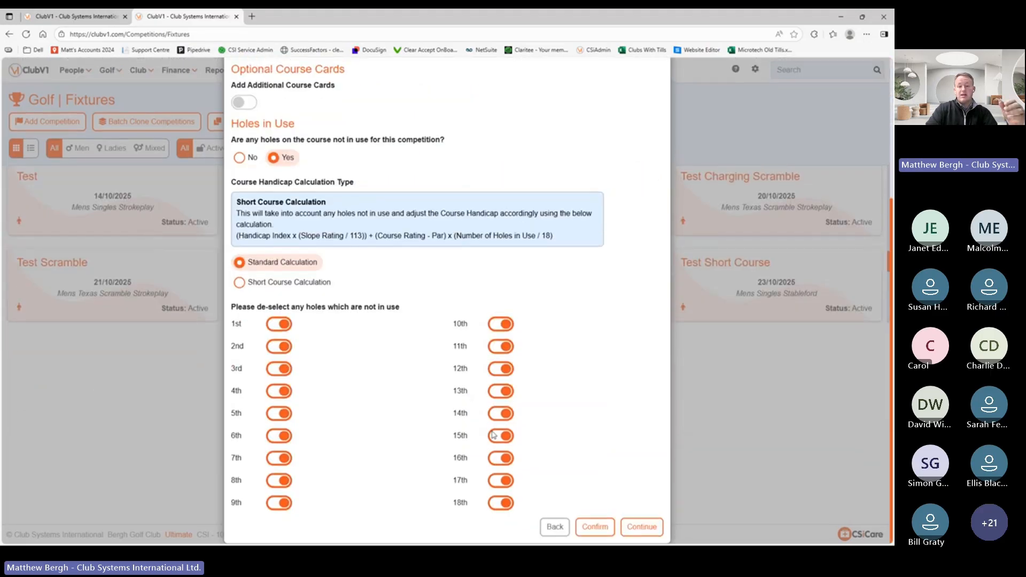
pyautogui.click(506, 505)
pyautogui.click(505, 482)
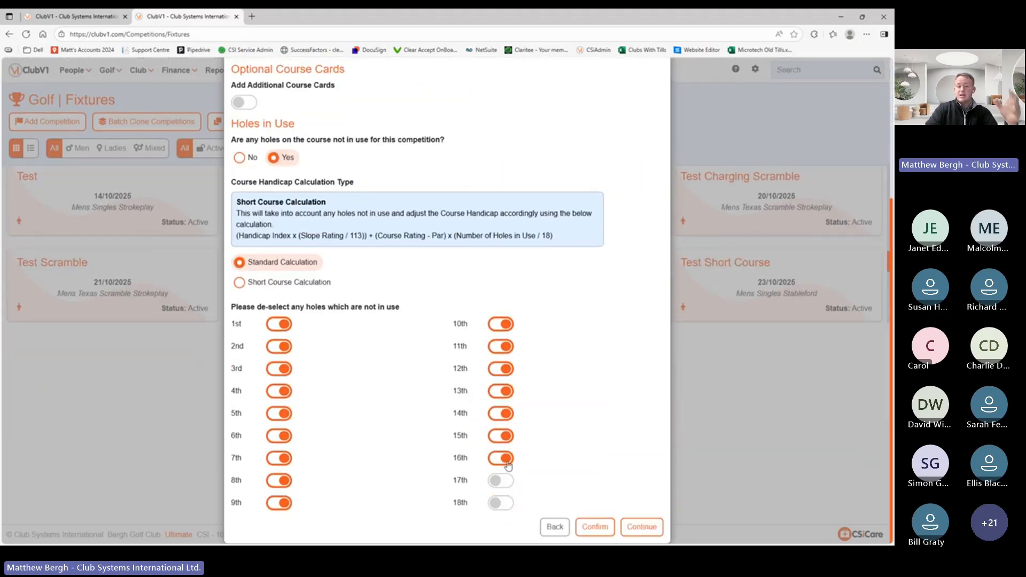
pyautogui.click(507, 464)
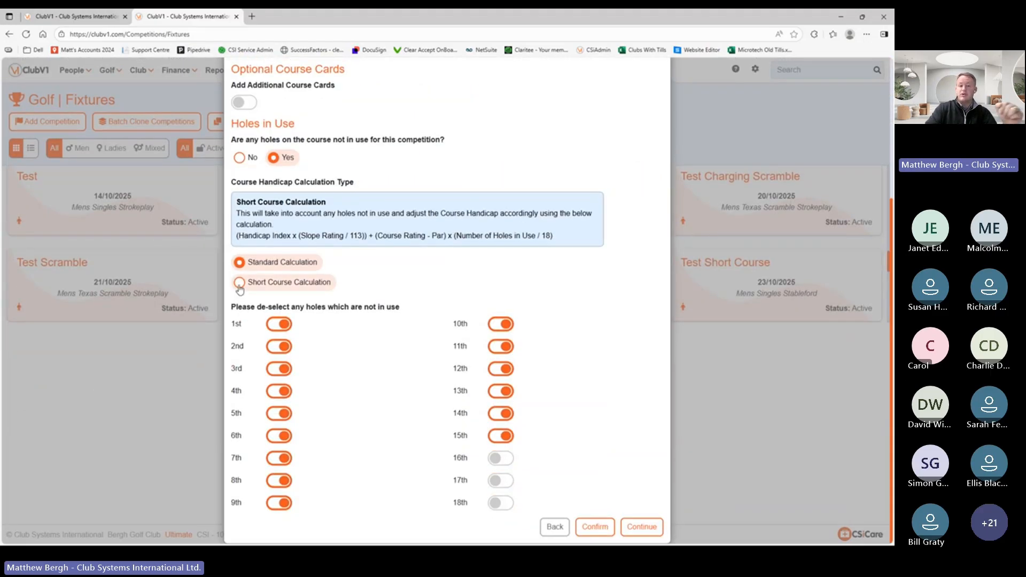
pyautogui.click(239, 282)
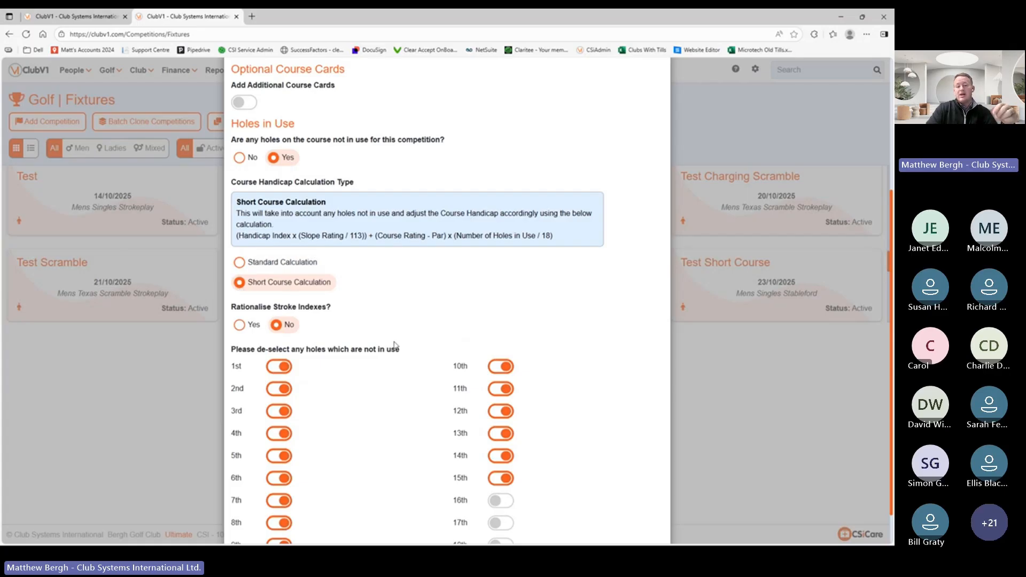
# - Accept the short-course hole settings and keep the default access restrictions with no filter
pyautogui.scroll(-2, 545, 307)
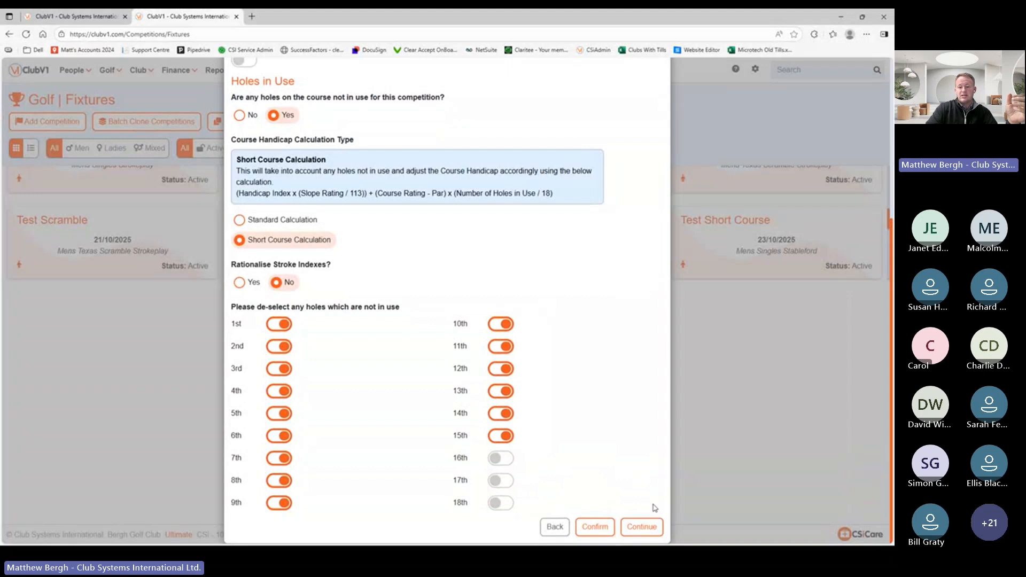
pyautogui.click(651, 528)
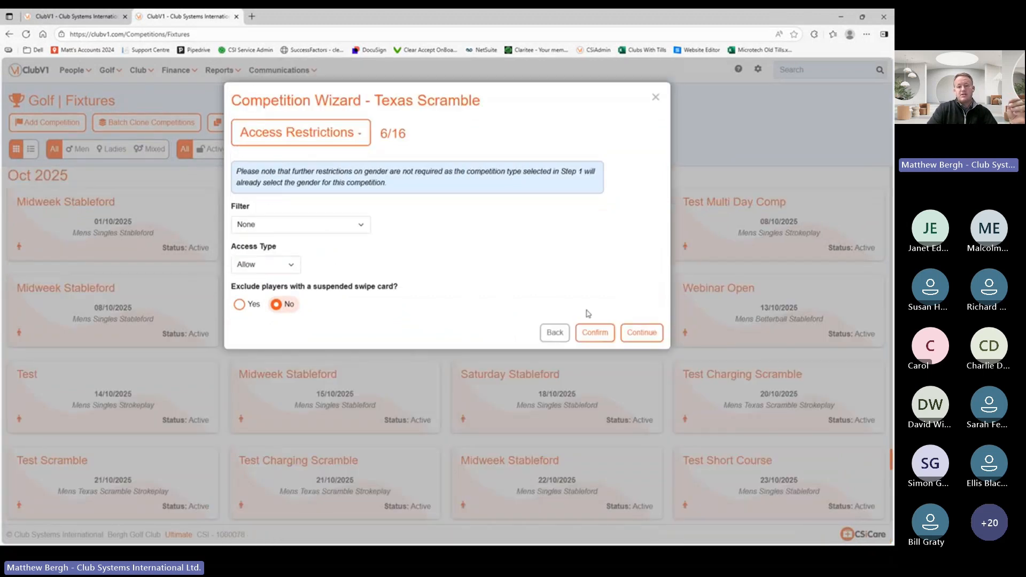
pyautogui.click(641, 333)
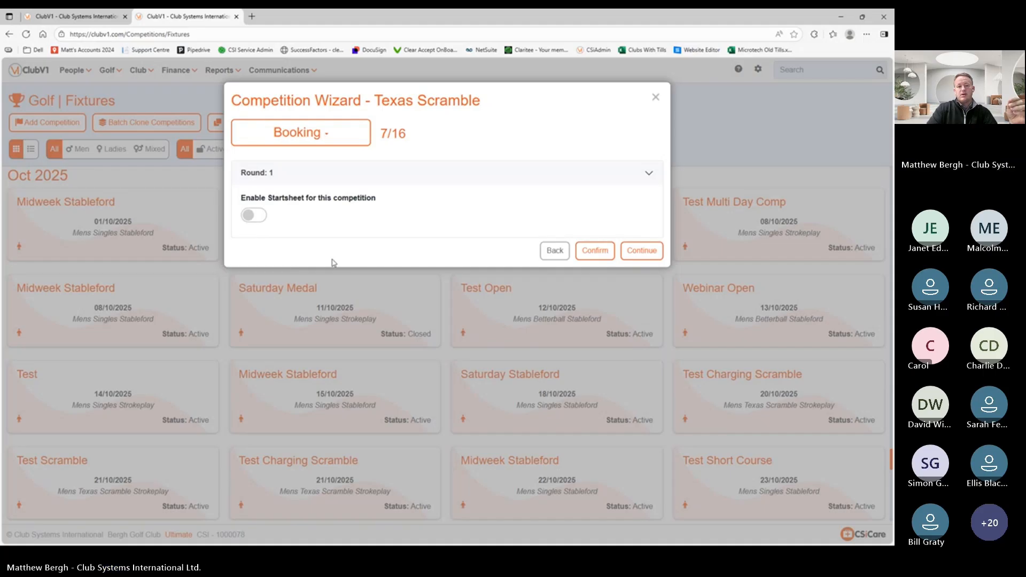
# - Enable the startsheet with tee times from 8:00 to 12:00 and one team per time
pyautogui.click(255, 216)
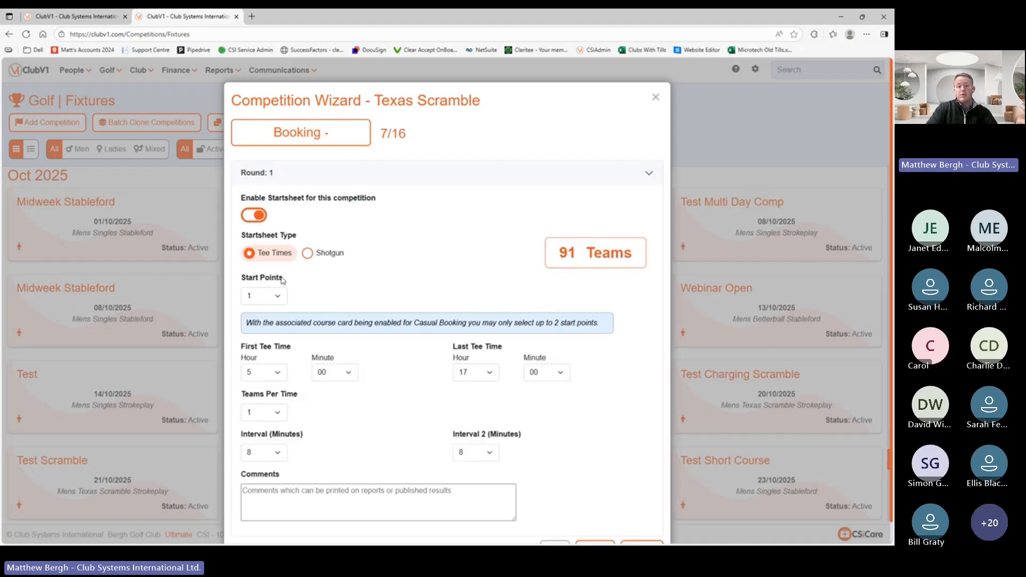
pyautogui.click(264, 372)
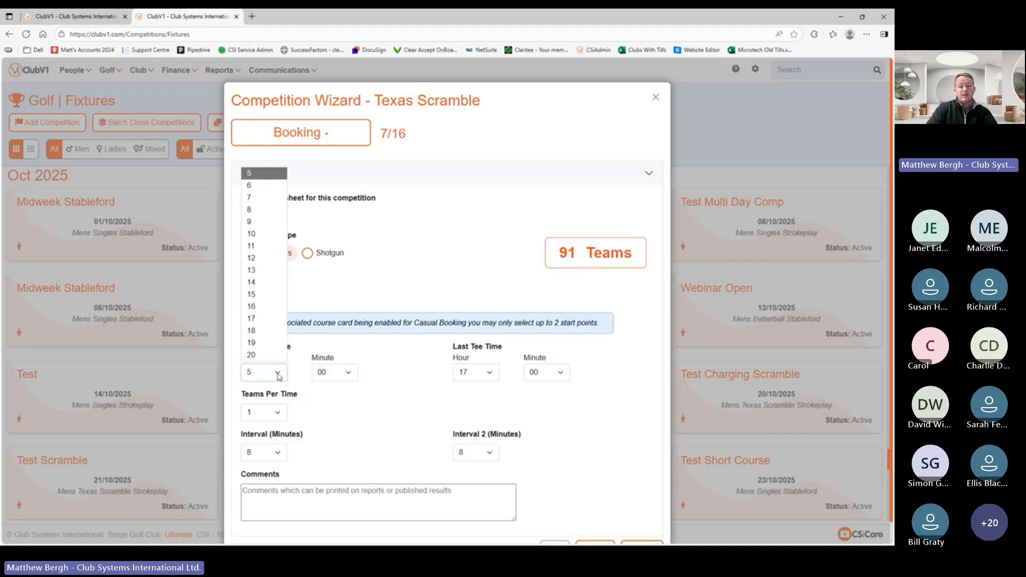
pyautogui.click(250, 209)
pyautogui.click(475, 373)
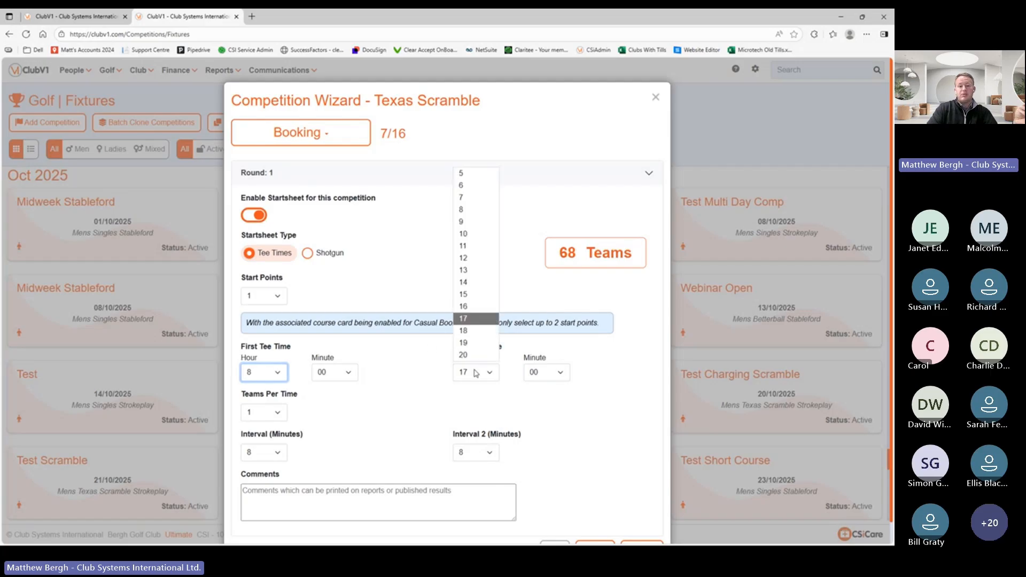
pyautogui.click(470, 258)
pyautogui.click(278, 412)
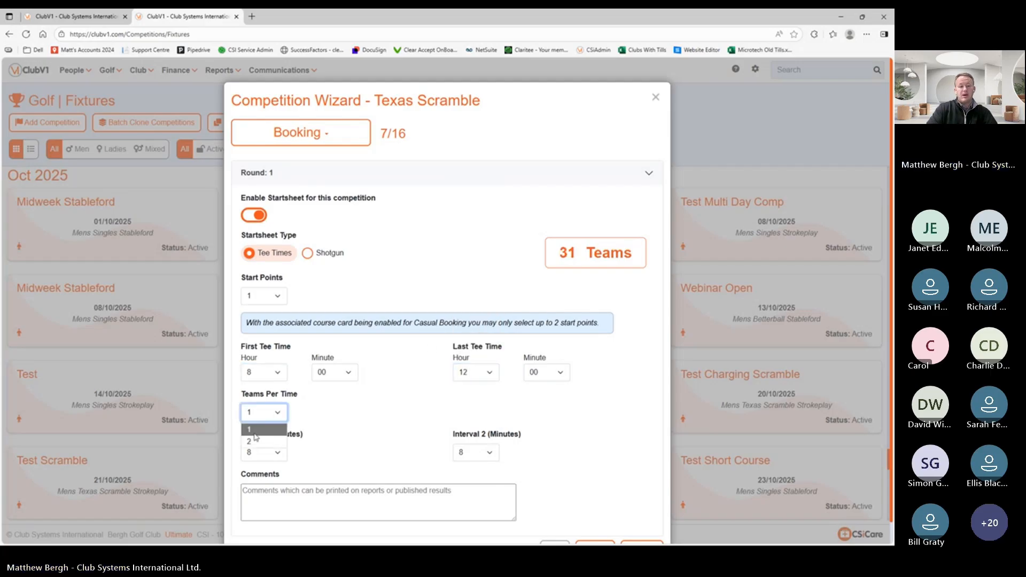
pyautogui.click(264, 432)
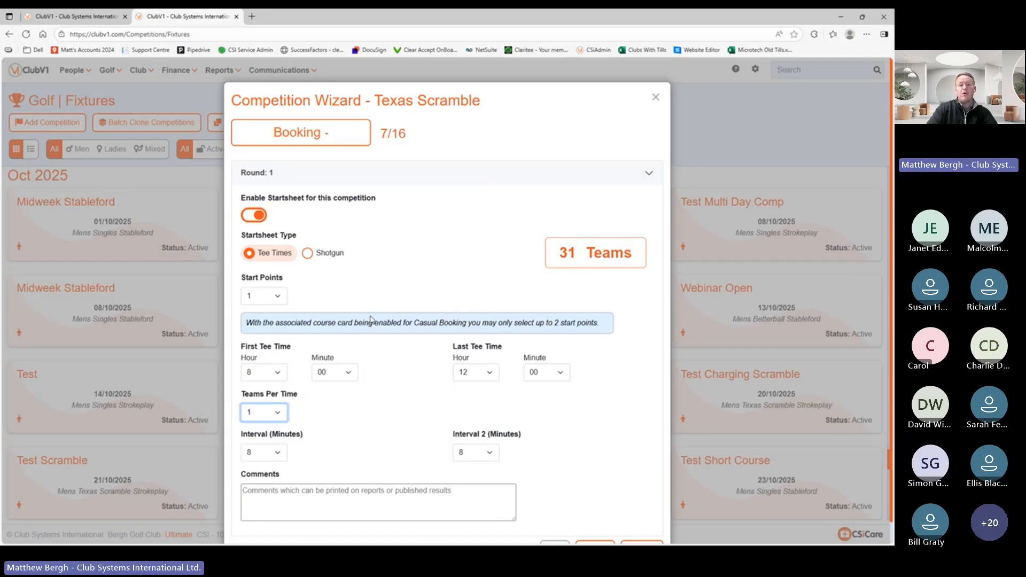
# - Set both tee time intervals to 10 minutes and accept the booking settings
pyautogui.click(281, 455)
pyautogui.click(270, 315)
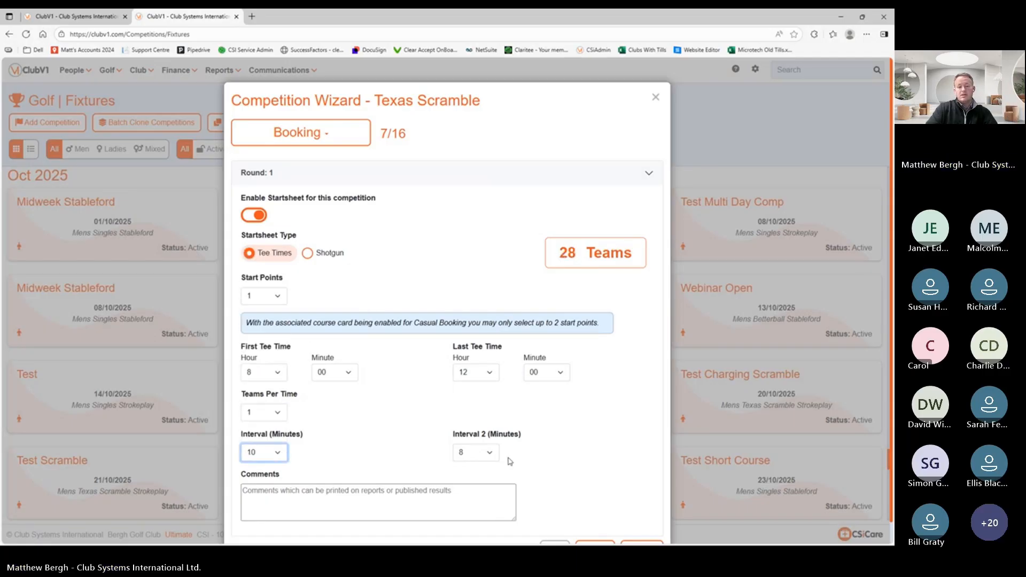
pyautogui.click(486, 453)
pyautogui.click(478, 318)
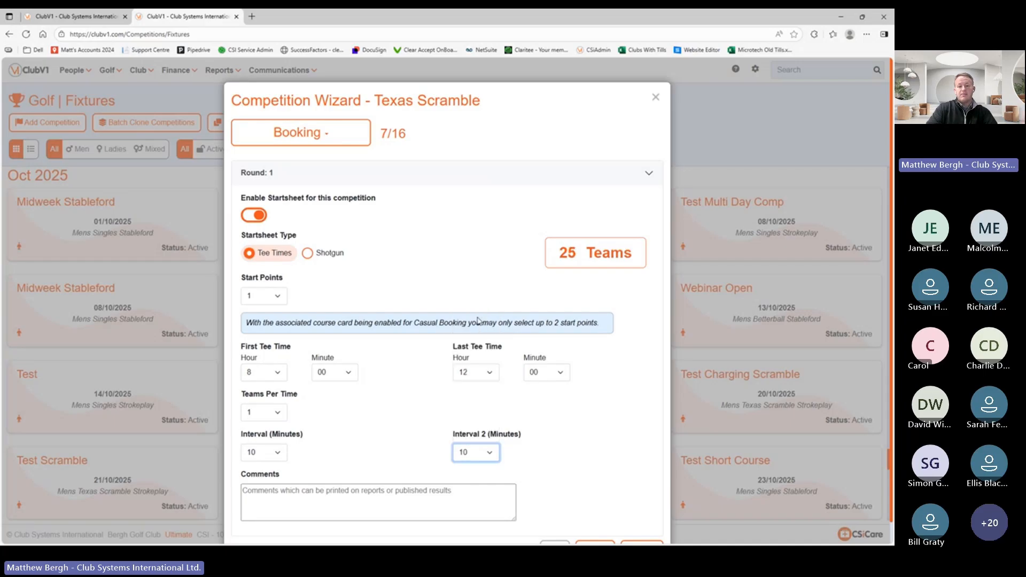
pyautogui.scroll(-1, 609, 438)
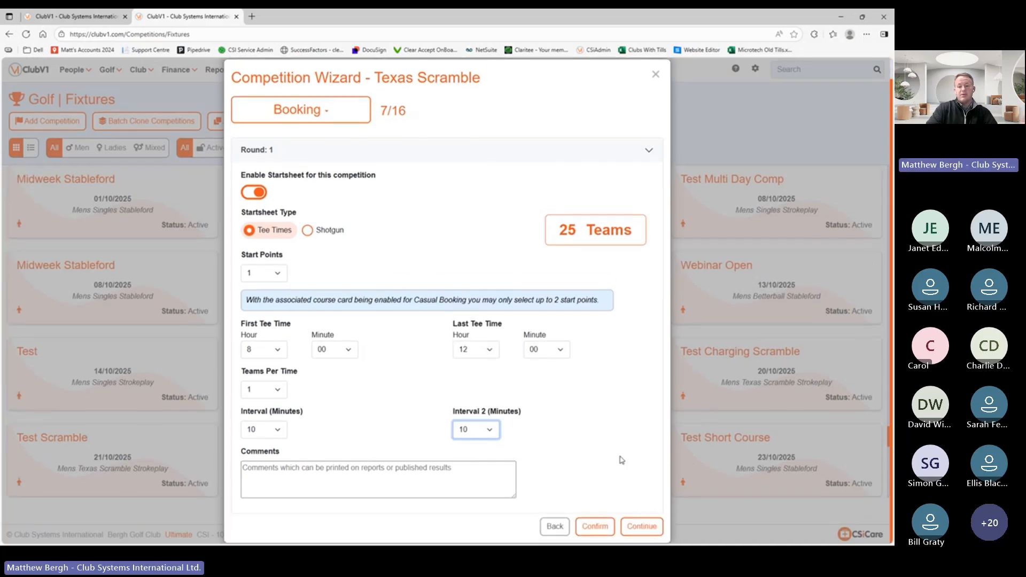
pyautogui.click(641, 526)
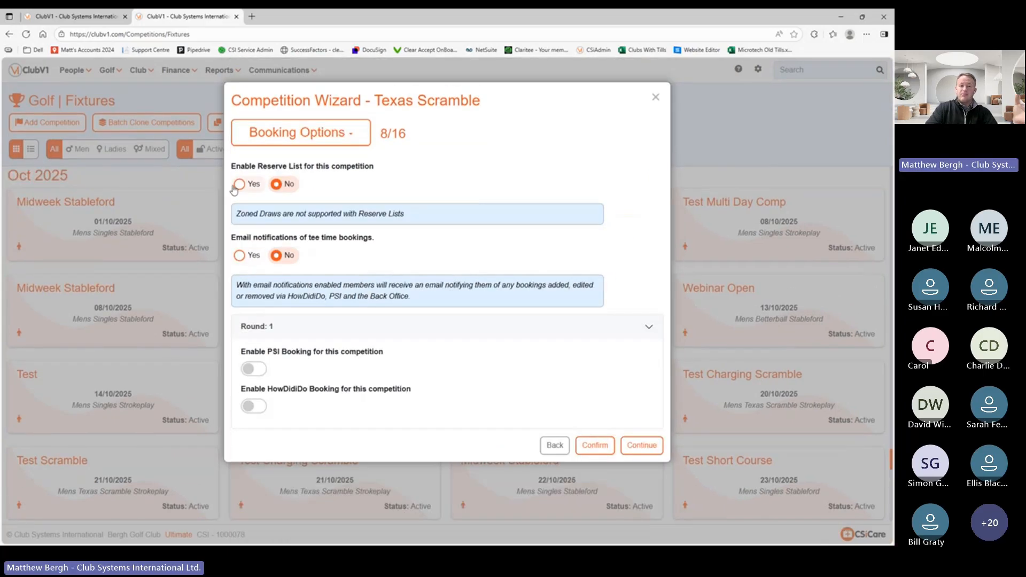
# - Turn on email notifications of tee time bookings and enable both PSI and HowDidiDo booking, keeping the default dates
pyautogui.click(240, 254)
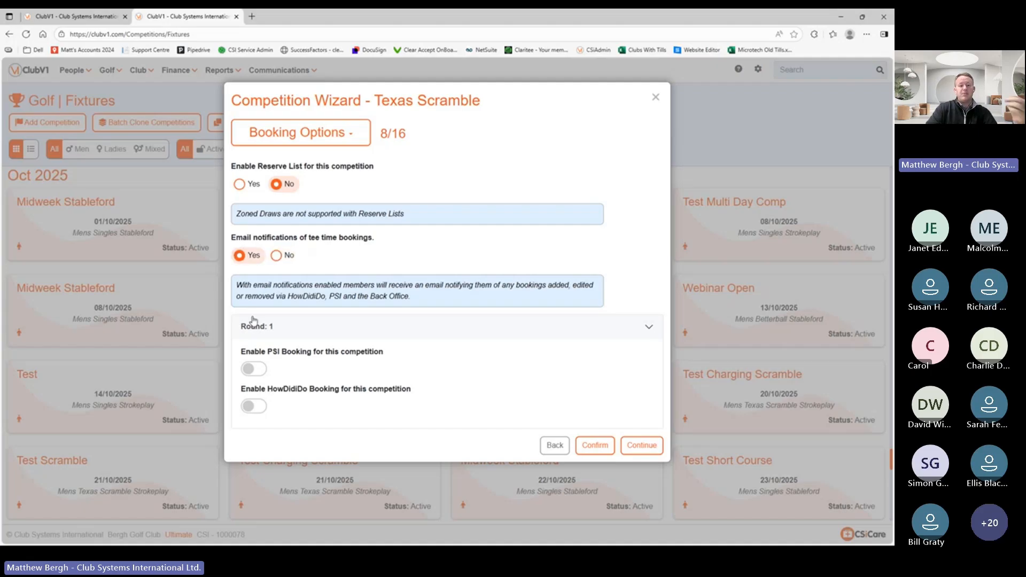
pyautogui.click(249, 368)
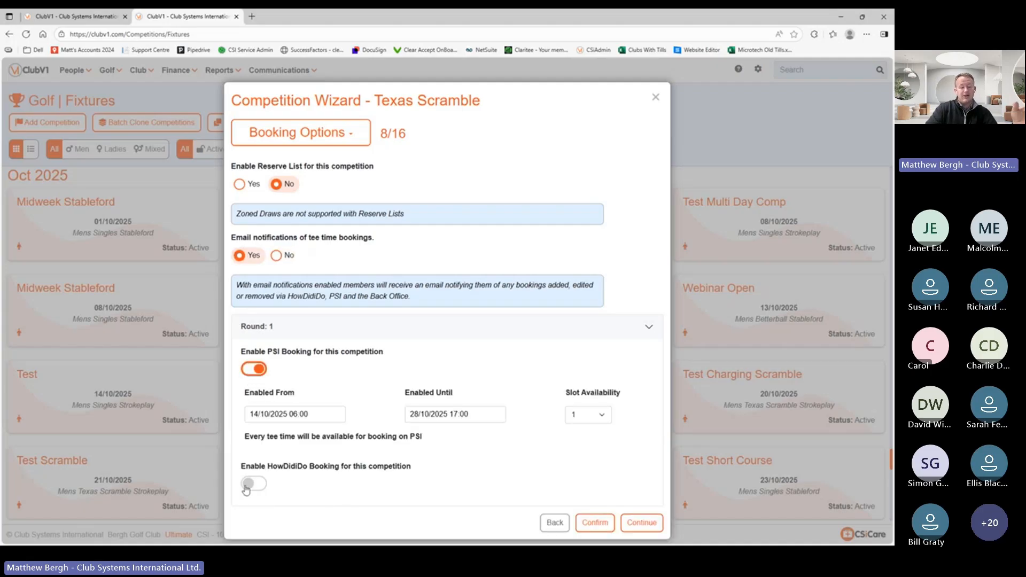
pyautogui.click(249, 484)
pyautogui.scroll(-2, 486, 486)
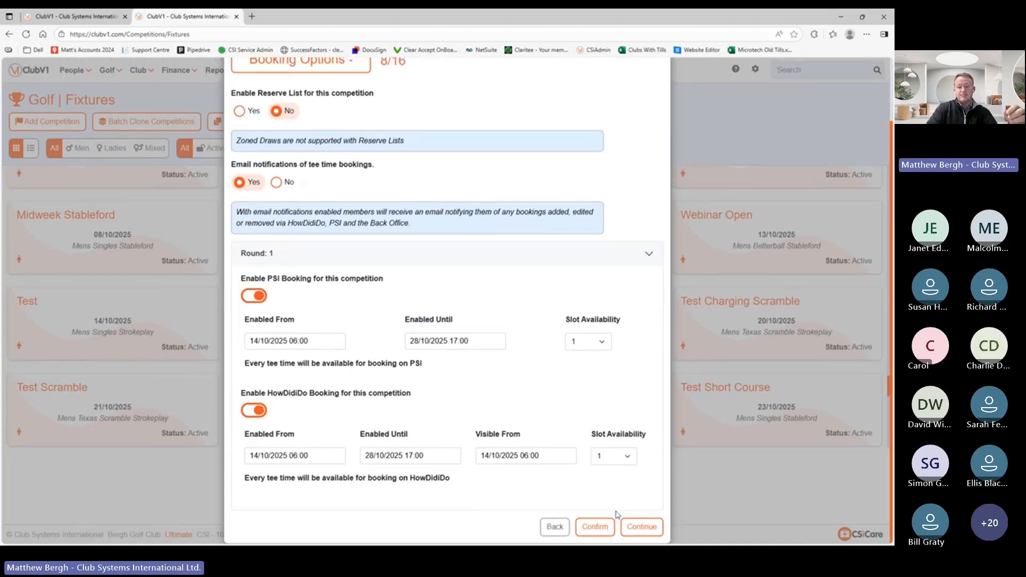
pyautogui.click(650, 526)
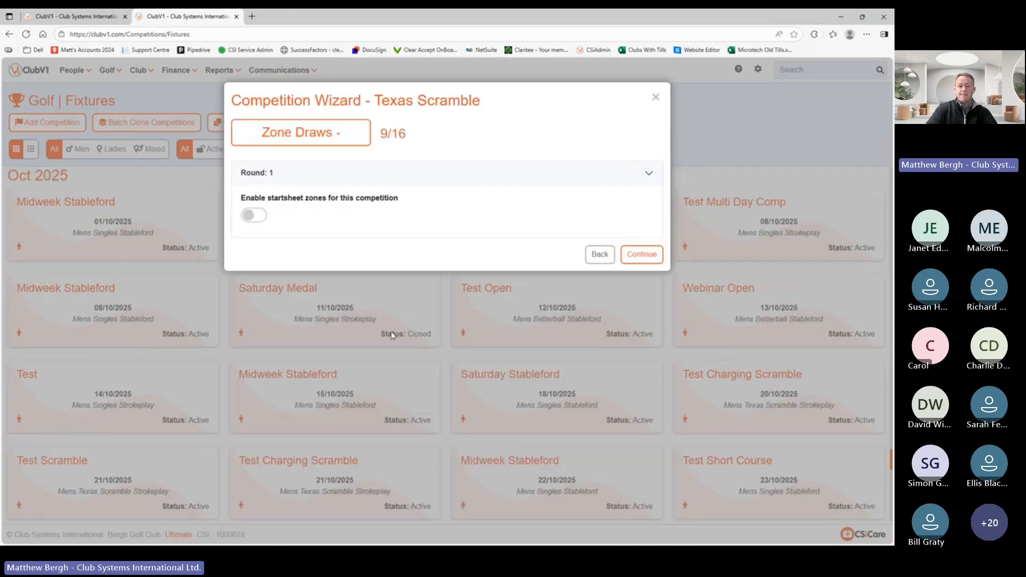
# - Leave startsheet zones and competition services off, and enable sign-in for the competition through PSI with the default times
pyautogui.click(652, 255)
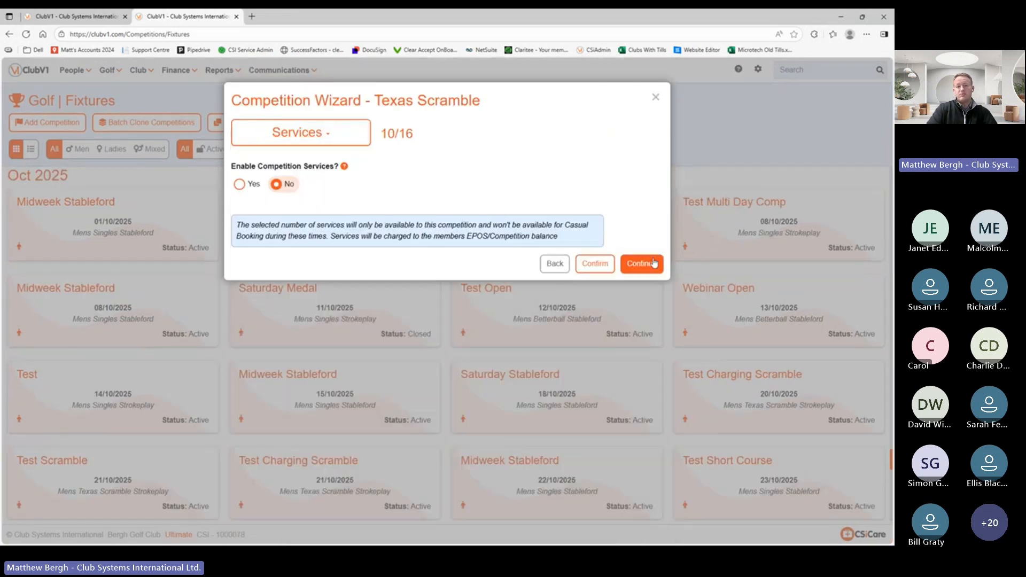
pyautogui.click(654, 261)
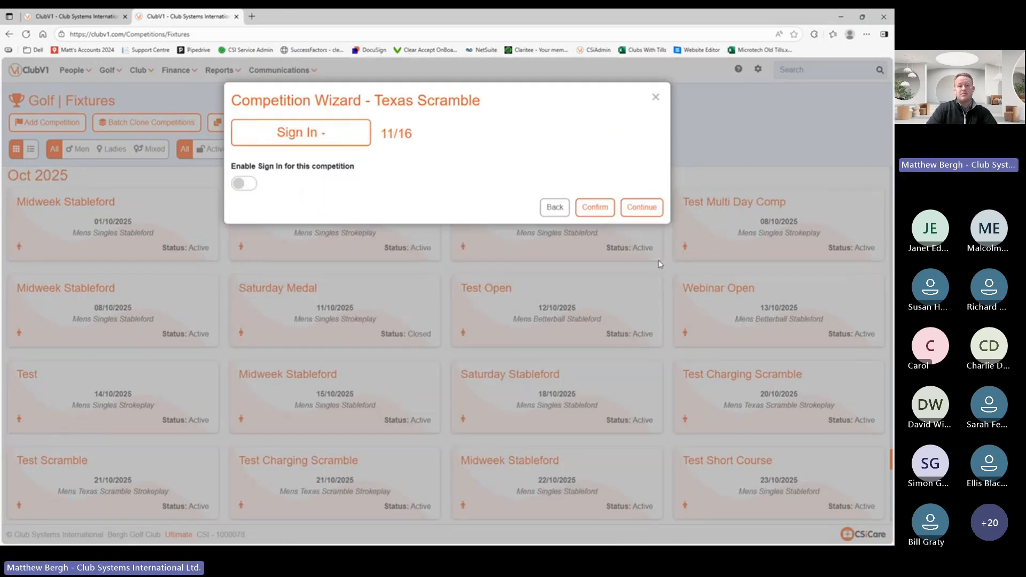
pyautogui.click(244, 185)
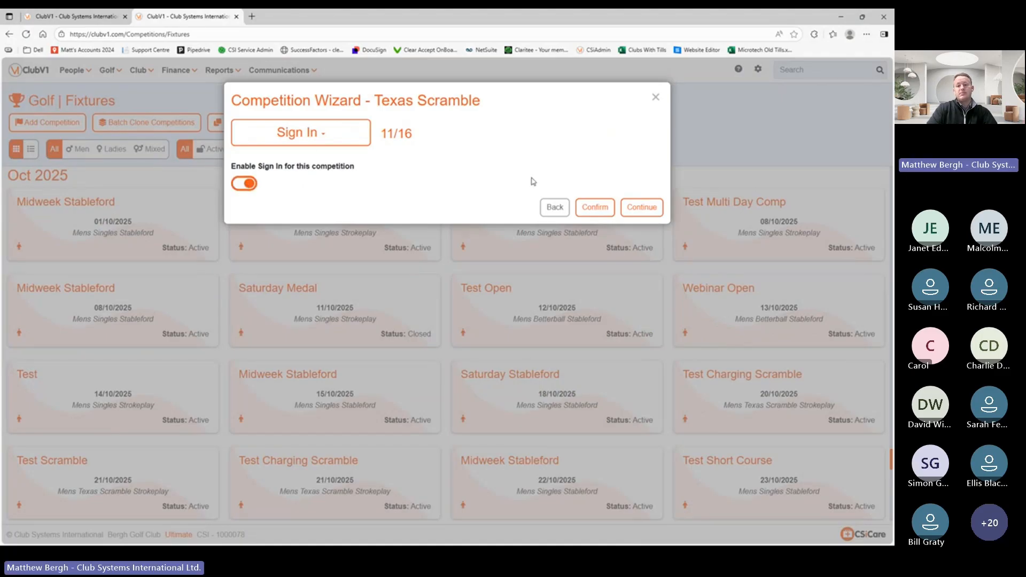
pyautogui.click(643, 209)
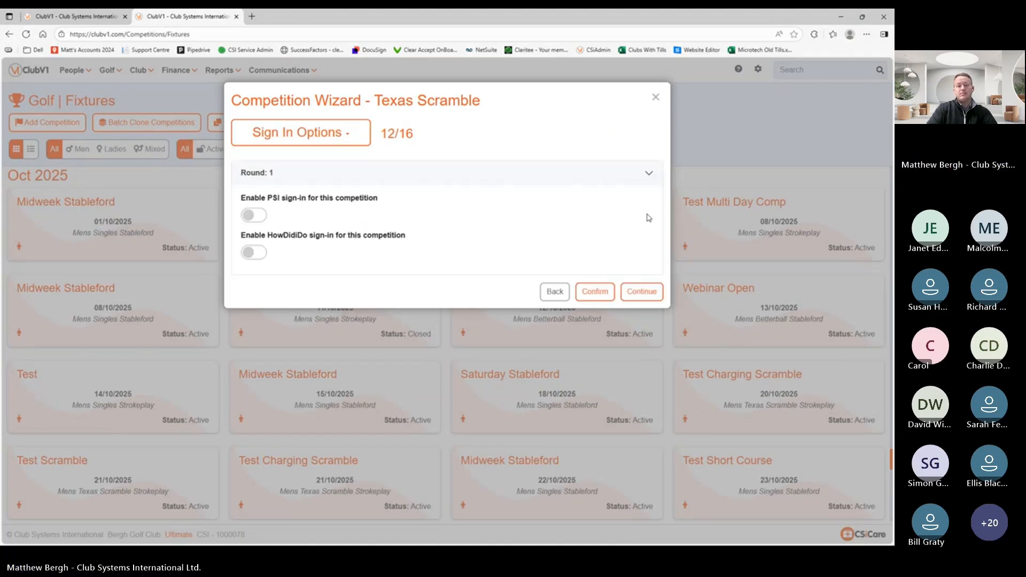
pyautogui.click(253, 216)
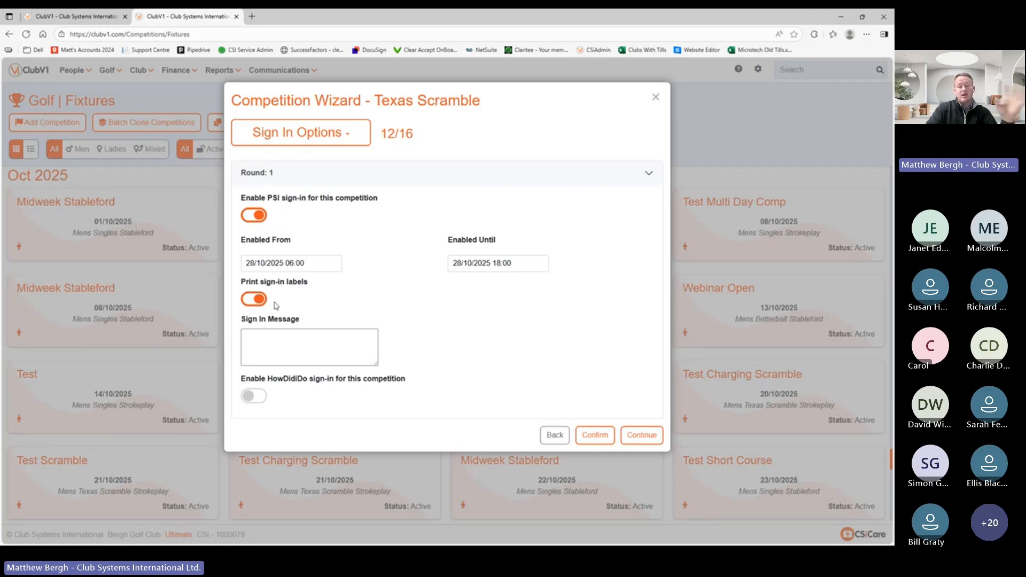
pyautogui.click(641, 434)
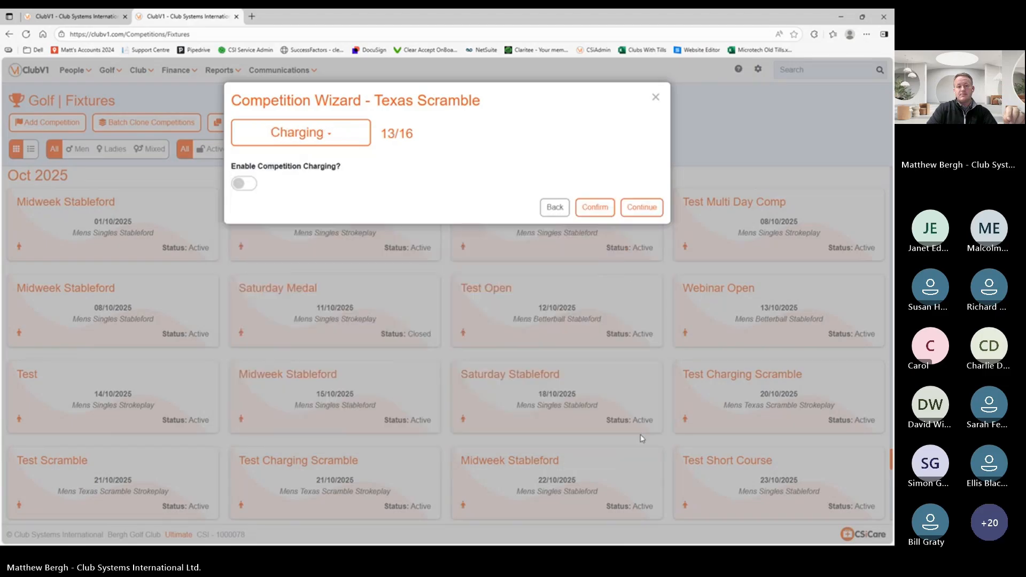
# - Enable competition charging with a mandatory Competition Entry member fee of 5.00 charged at booking
pyautogui.click(244, 185)
pyautogui.click(245, 220)
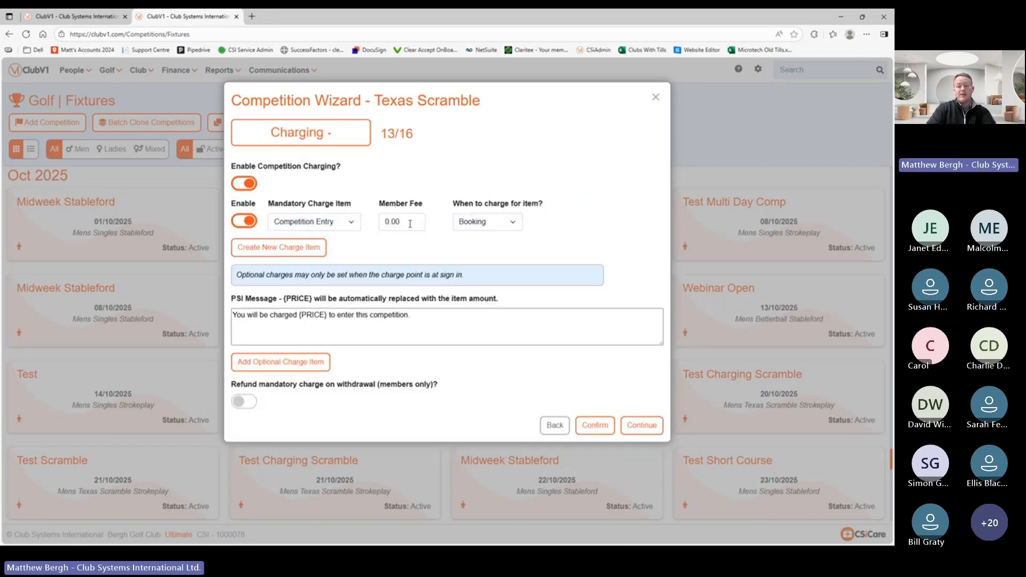
pyautogui.moveTo(409, 223); pyautogui.dragTo(287, 223)
pyautogui.write('5')
pyautogui.click(486, 164)
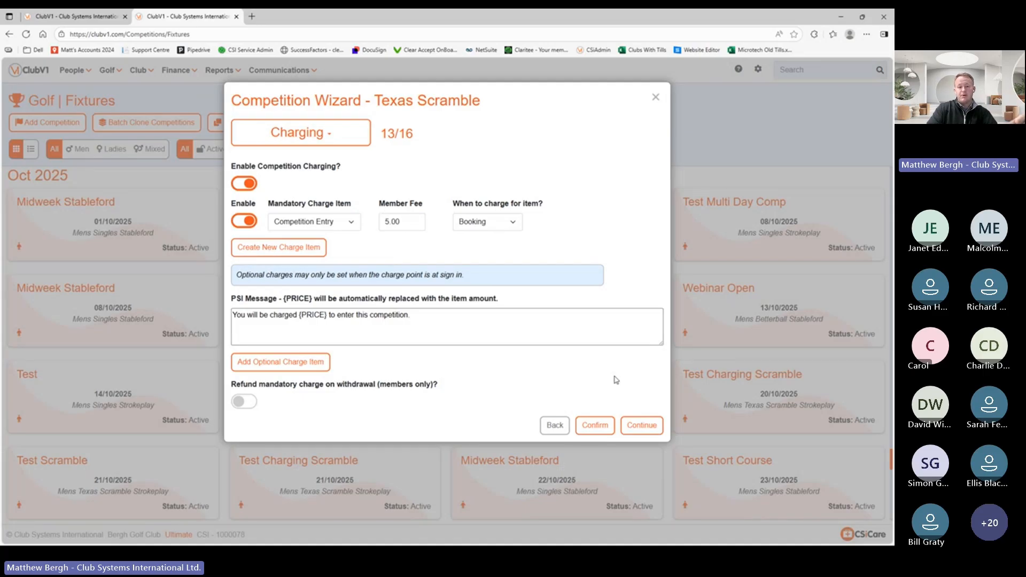
pyautogui.click(647, 425)
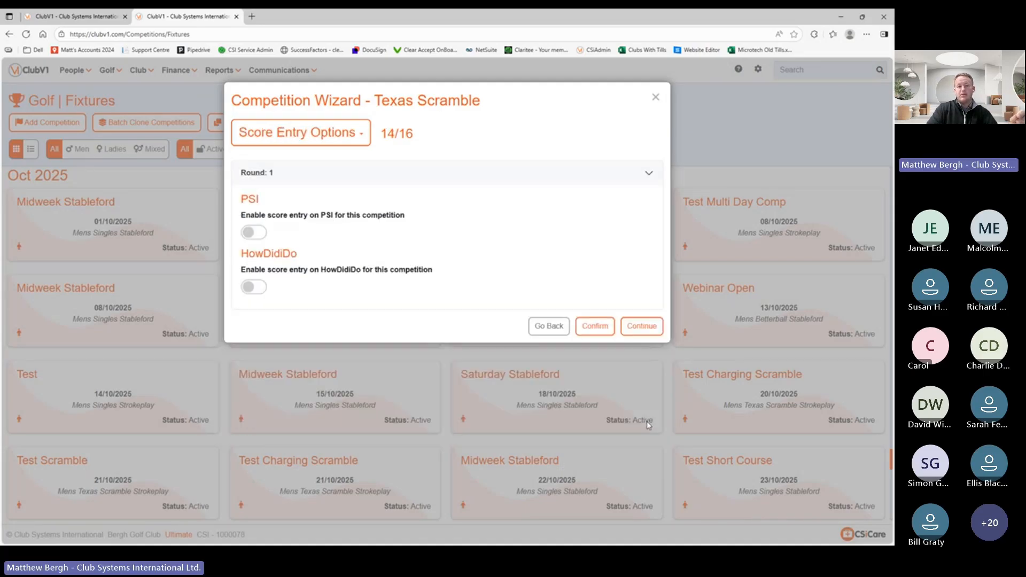
# - Enable score entry on both PSI and HowDidiDo for round 1, keeping the default times
pyautogui.click(253, 234)
pyautogui.click(255, 336)
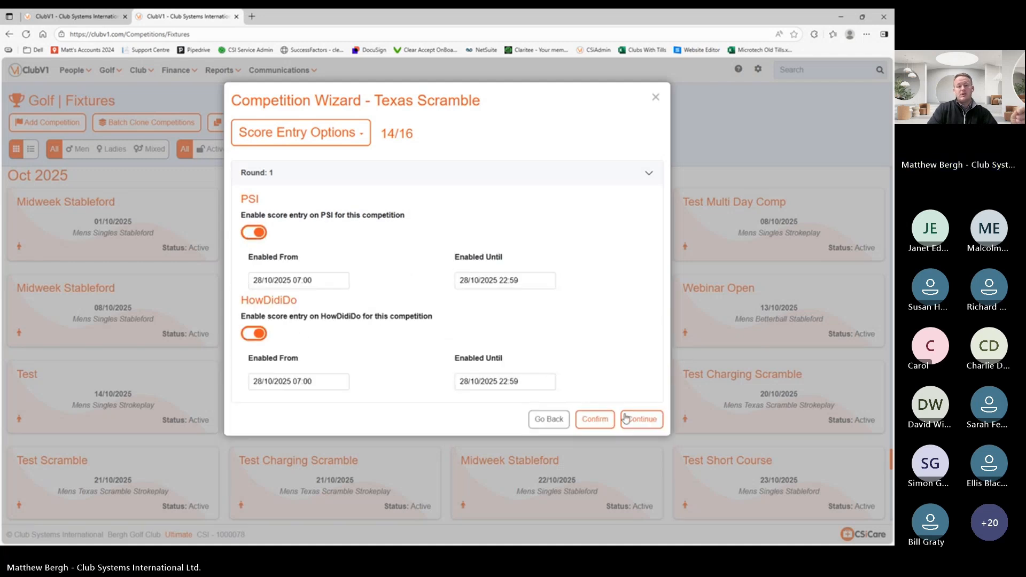
pyautogui.click(642, 419)
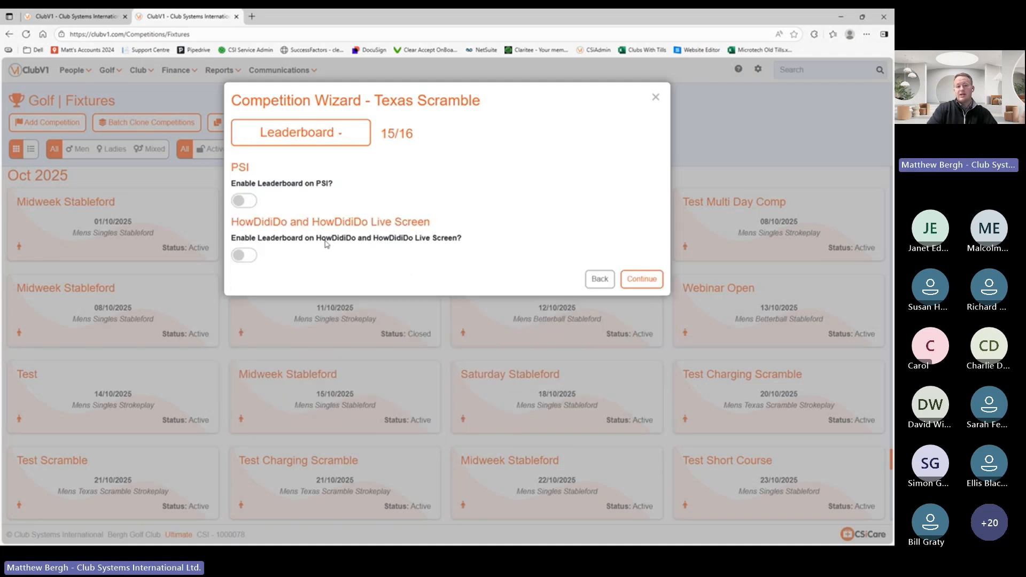
# - Enable the leaderboards on PSI and HowDidiDo, and finish creating the Texas Scramble competition from the preview
pyautogui.click(244, 201)
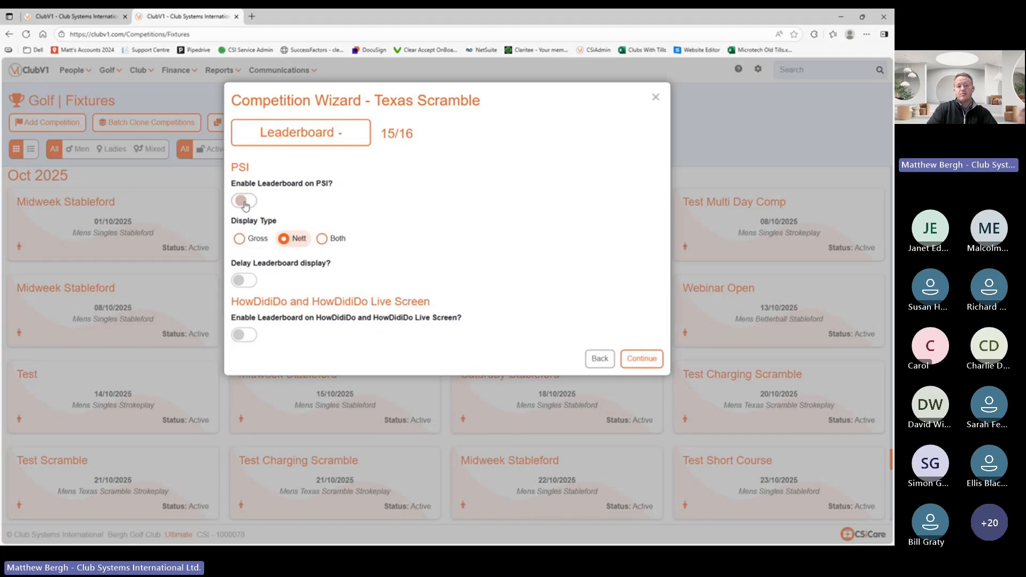
pyautogui.click(246, 336)
pyautogui.click(639, 438)
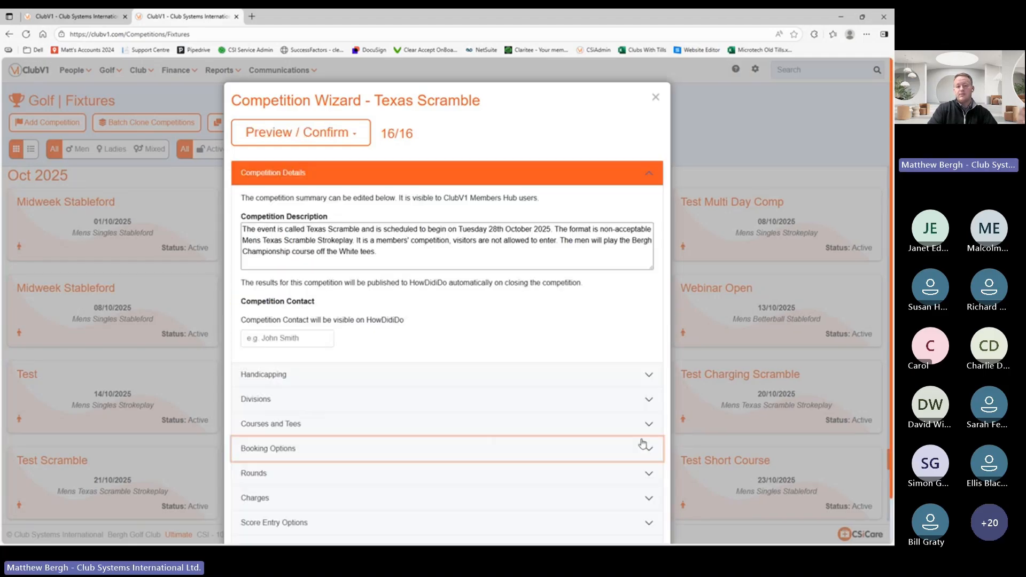
pyautogui.scroll(-1, 378, 394)
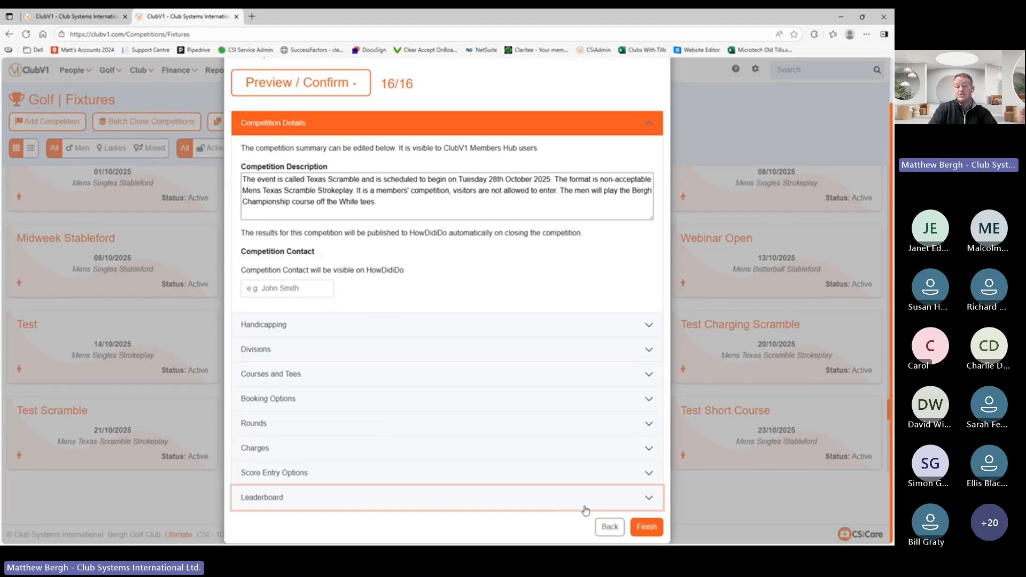
pyautogui.click(646, 527)
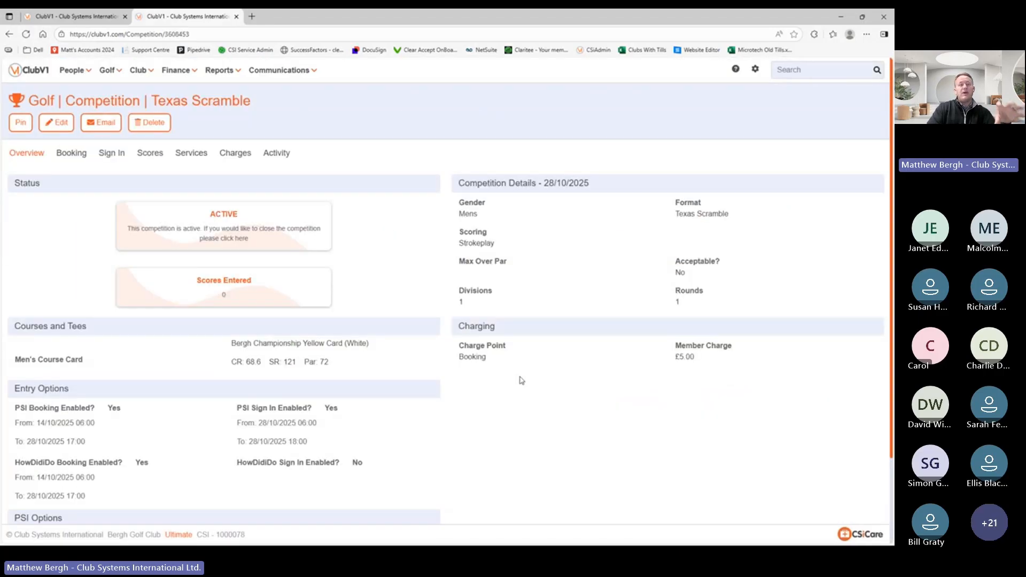
# - Return to the golf fixtures and start a new competition in the Mens Betterball format
pyautogui.click(109, 75)
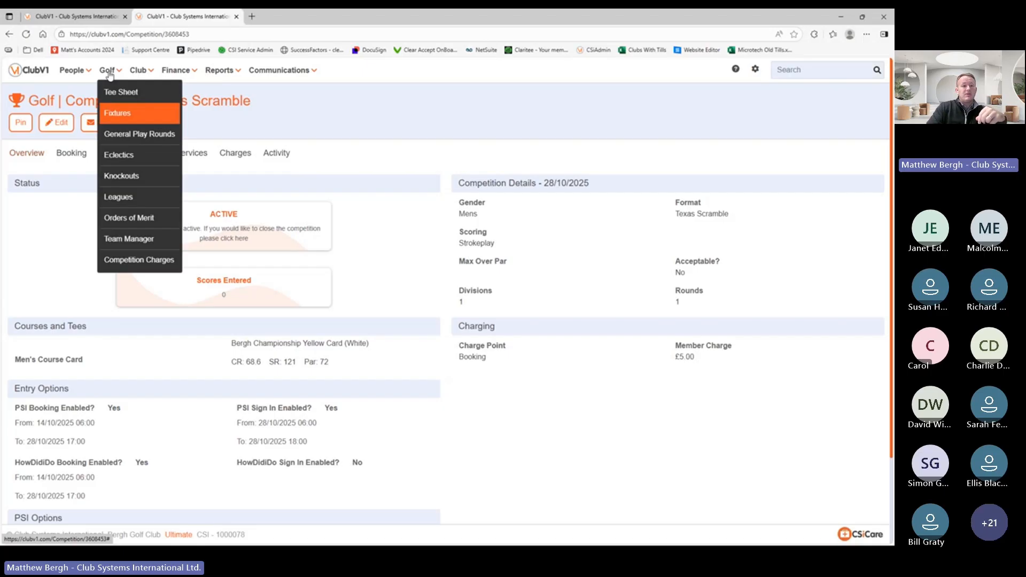
pyautogui.click(119, 115)
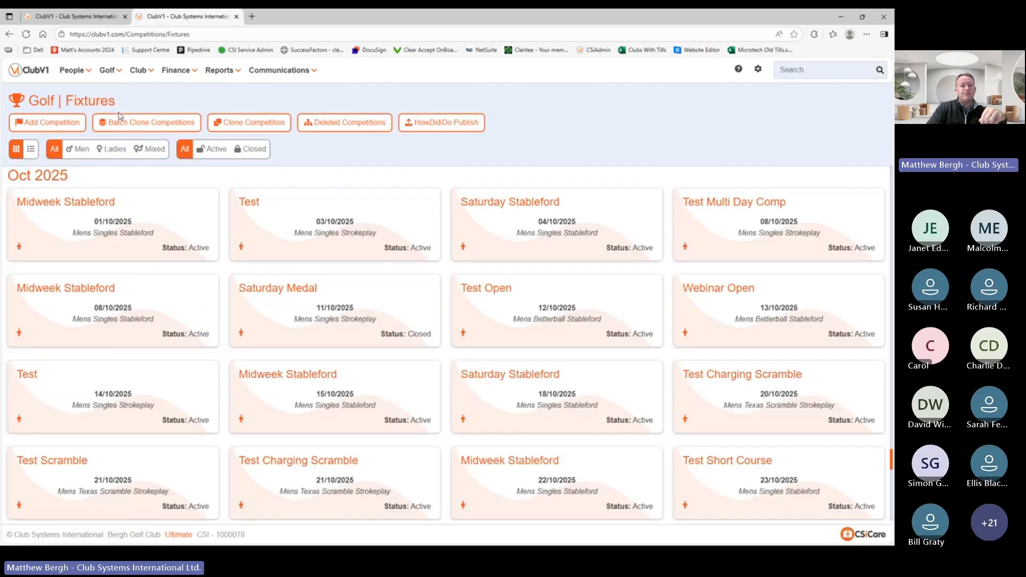
pyautogui.click(54, 124)
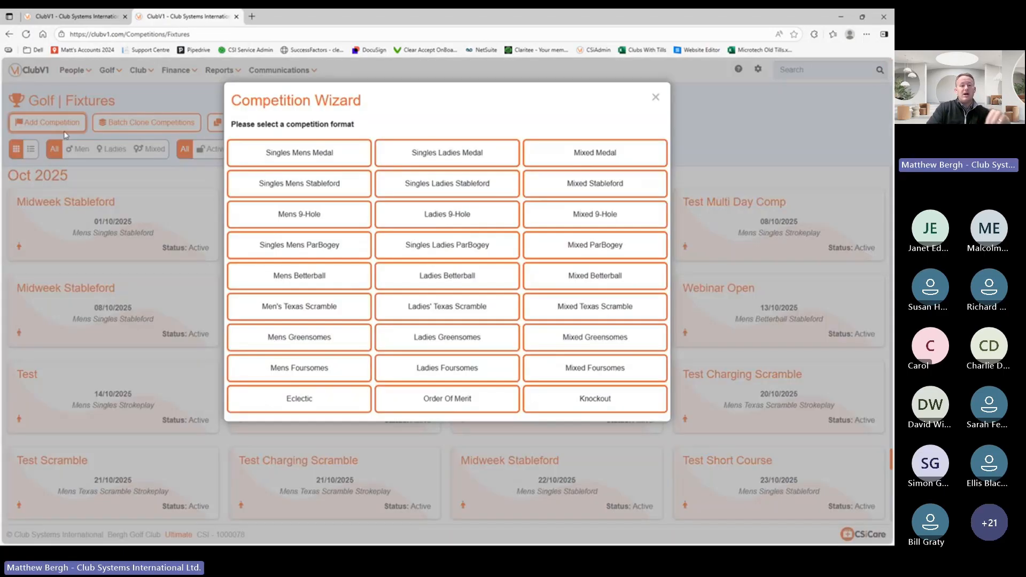
pyautogui.click(306, 283)
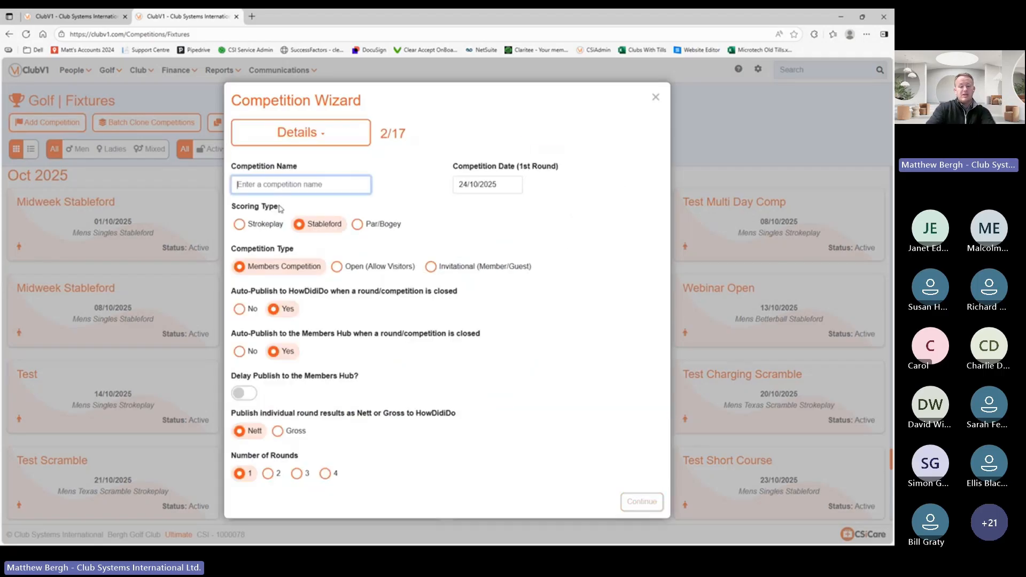
# - Name the competition Progressive Stableford and accept the default details, handicap and division settings
pyautogui.write('Progres')
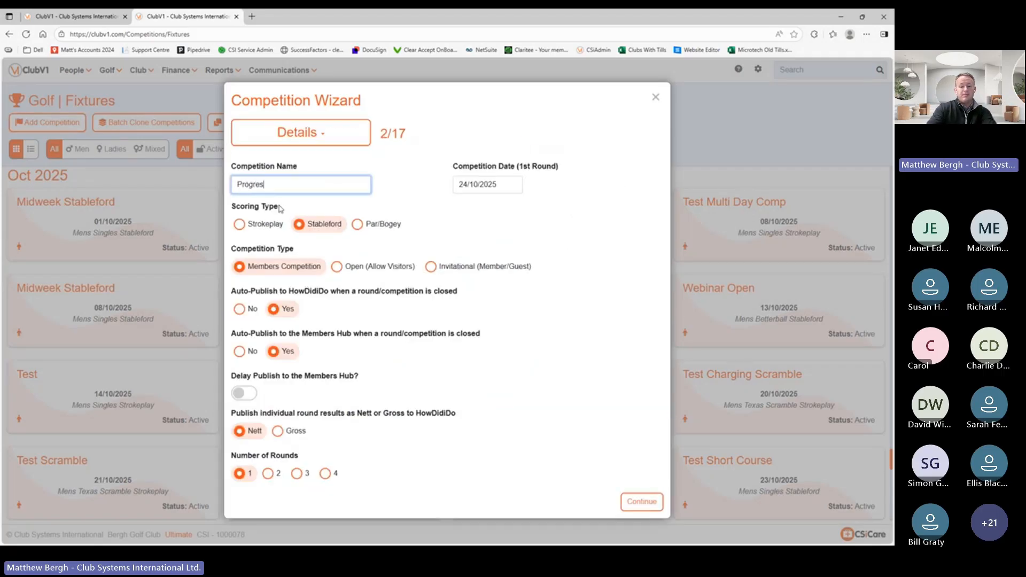
pyautogui.write('sive Stableford')
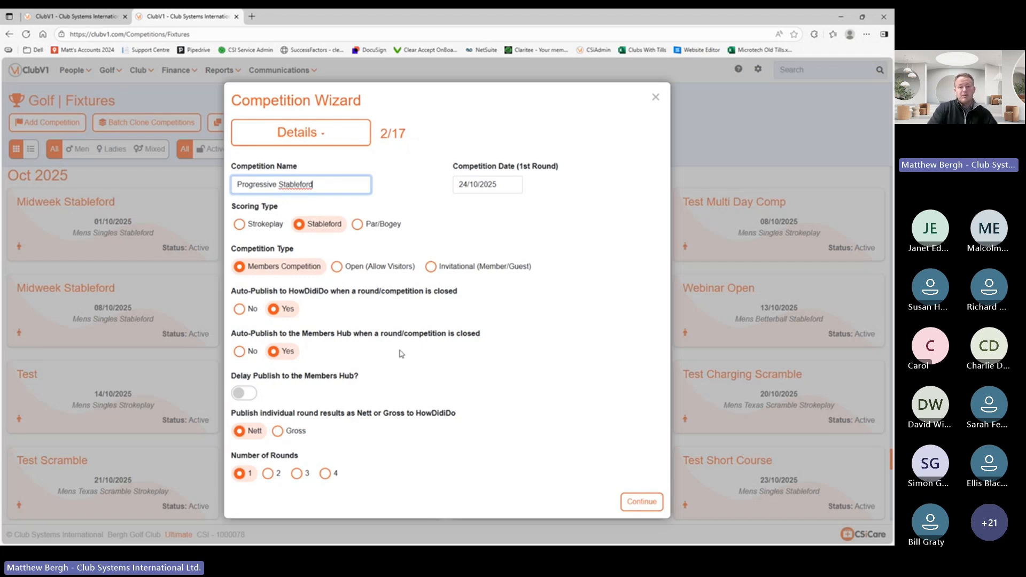
pyautogui.click(642, 502)
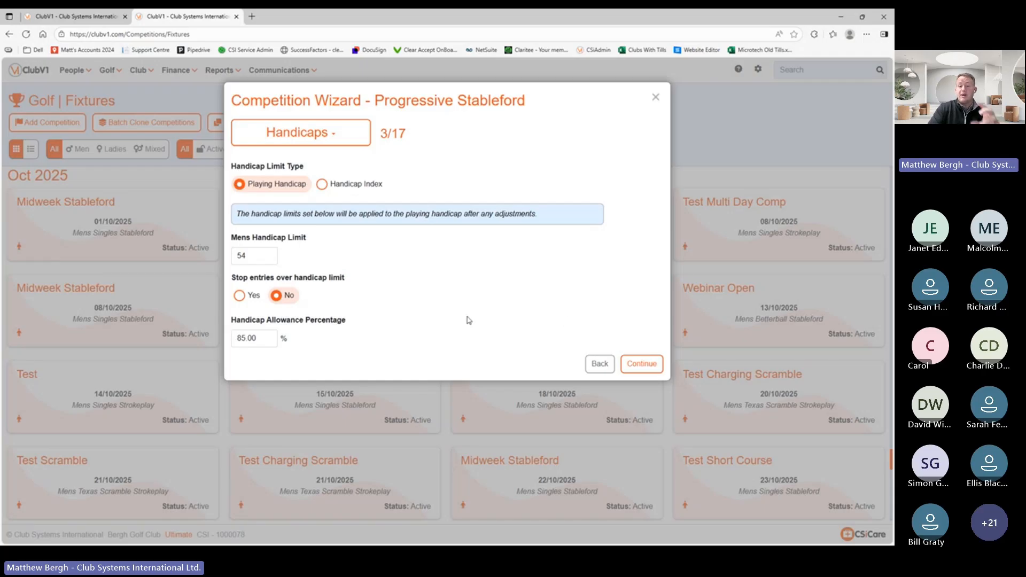
pyautogui.click(640, 366)
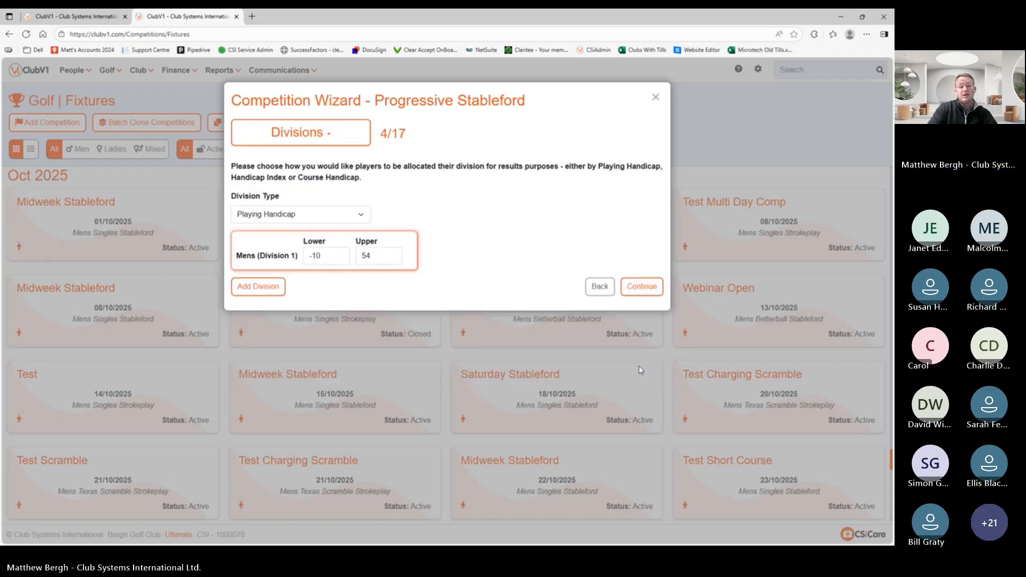
pyautogui.click(654, 287)
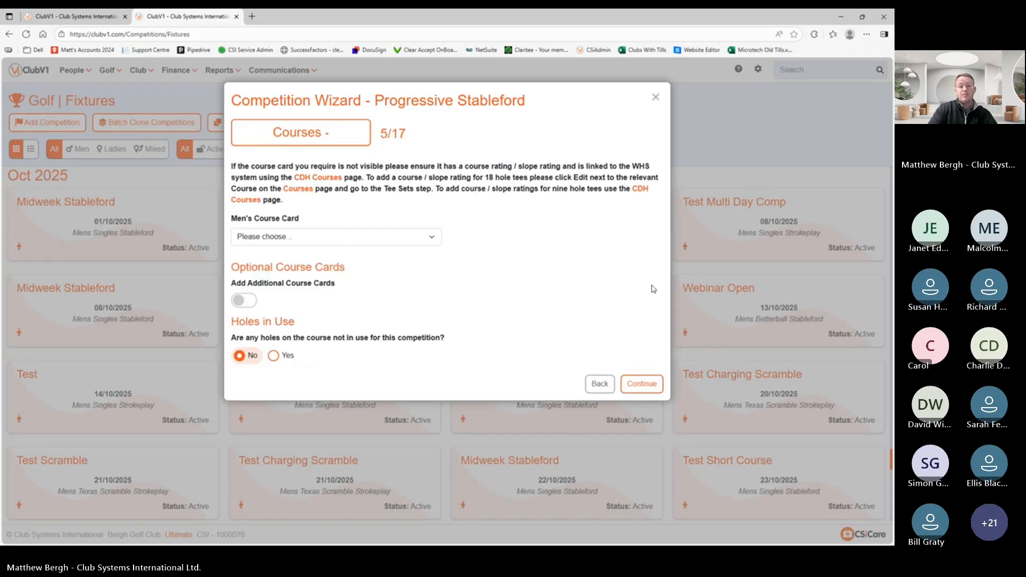
# - Choose the Bergh Championship Yellow Card (18 holes) as the men's course card and indicate that some holes are not in use
pyautogui.click(335, 236)
pyautogui.click(295, 265)
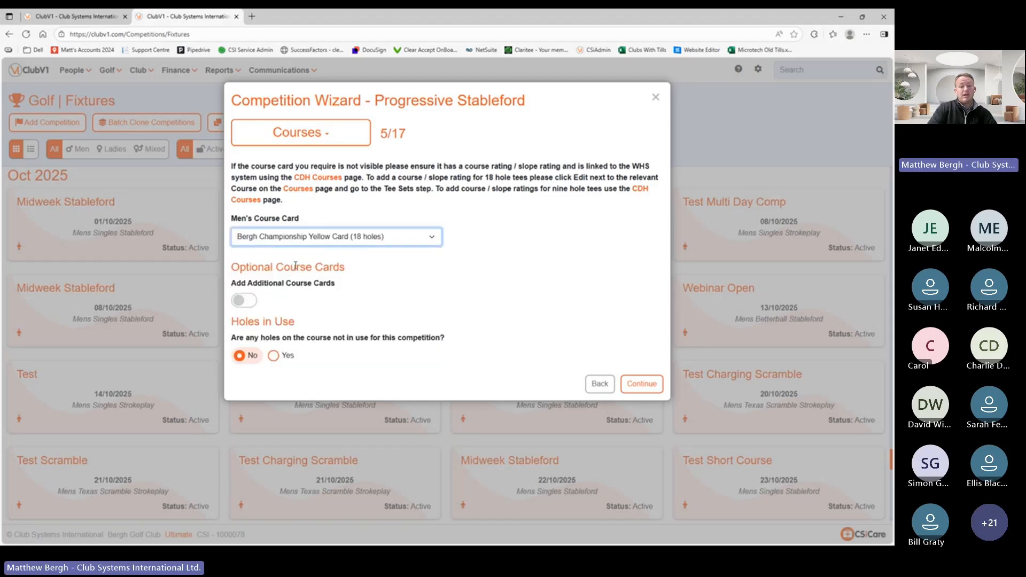
pyautogui.click(273, 355)
# - Exclude the 16th, 17th and 18th holes and apply the Short Course Calculation, without rationalising stroke indexes
pyautogui.scroll(-3, 496, 362)
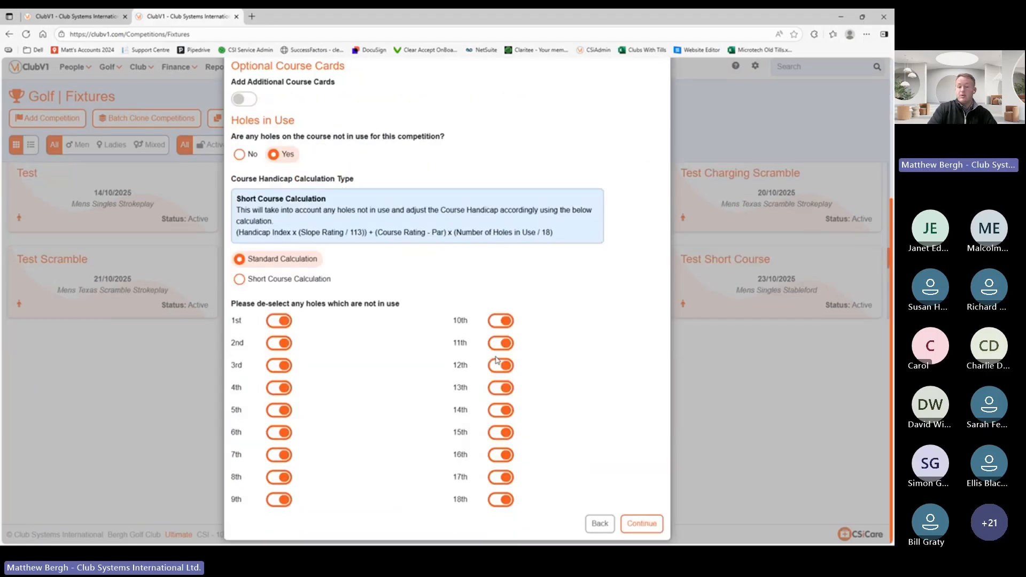
pyautogui.click(506, 458)
pyautogui.click(505, 481)
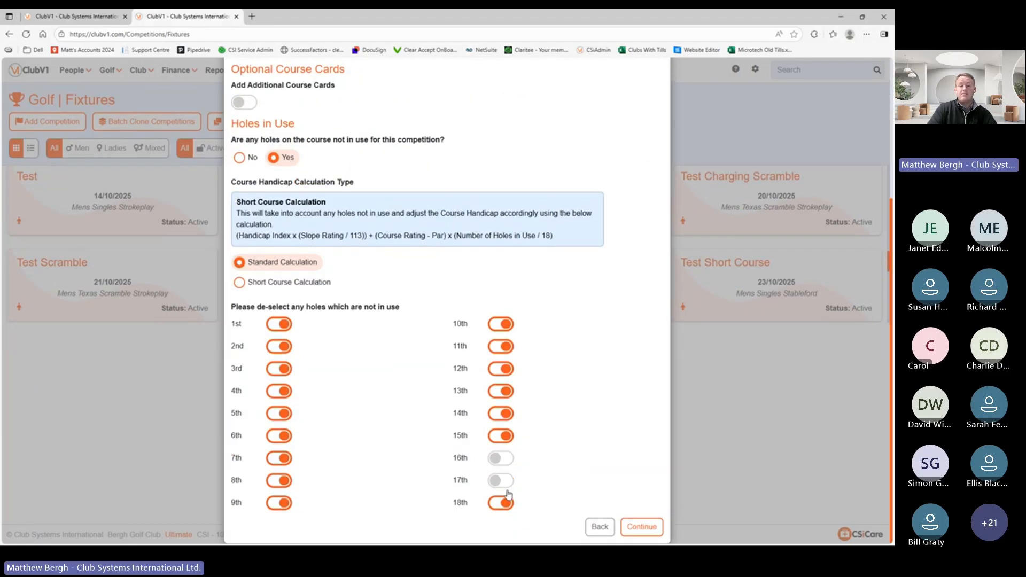
pyautogui.click(505, 503)
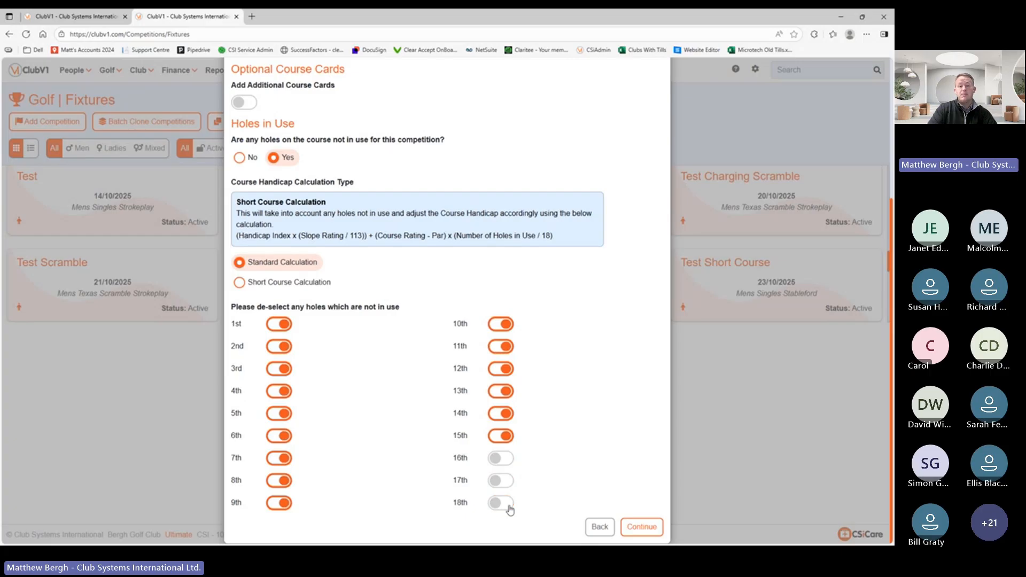
pyautogui.click(240, 282)
pyautogui.scroll(-3, 530, 356)
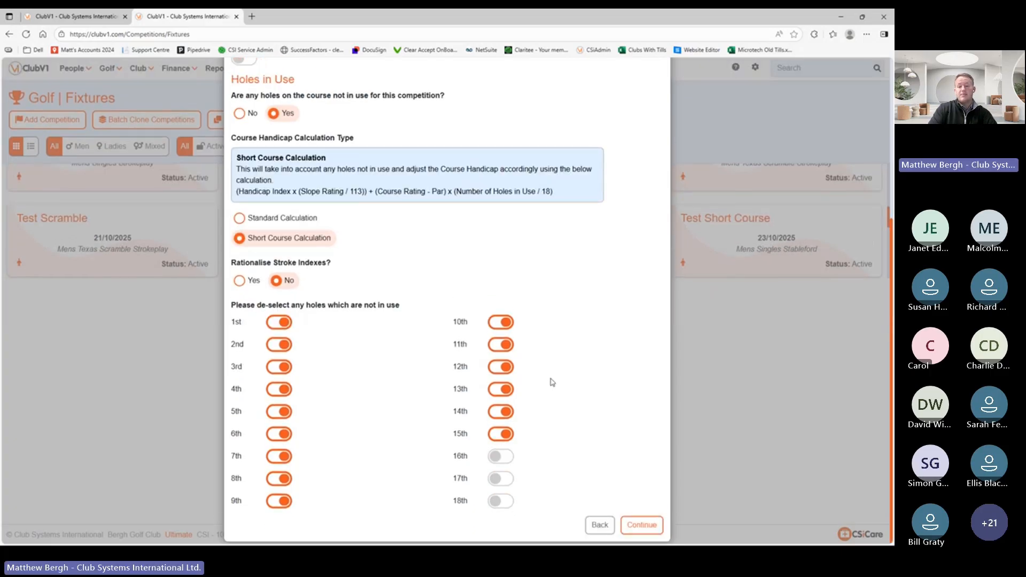
pyautogui.click(644, 528)
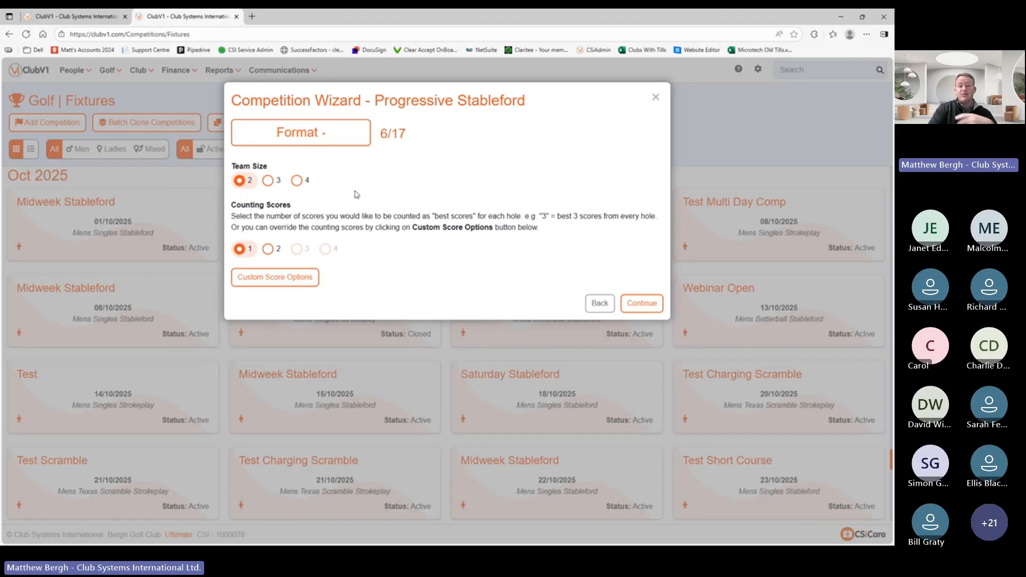
# - Set the team size to 3 and switch the counting scores to custom score options
pyautogui.click(268, 180)
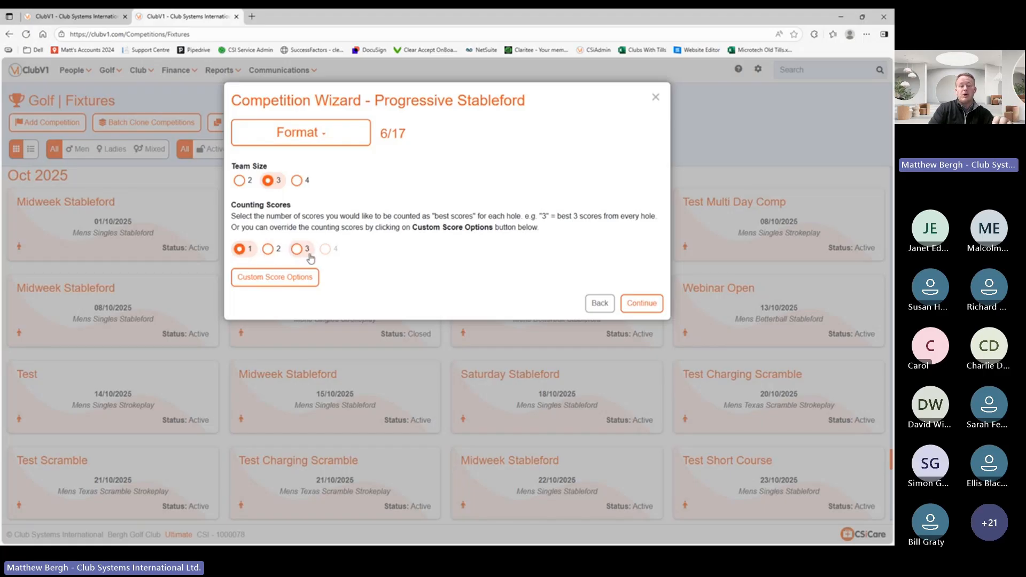
pyautogui.click(281, 284)
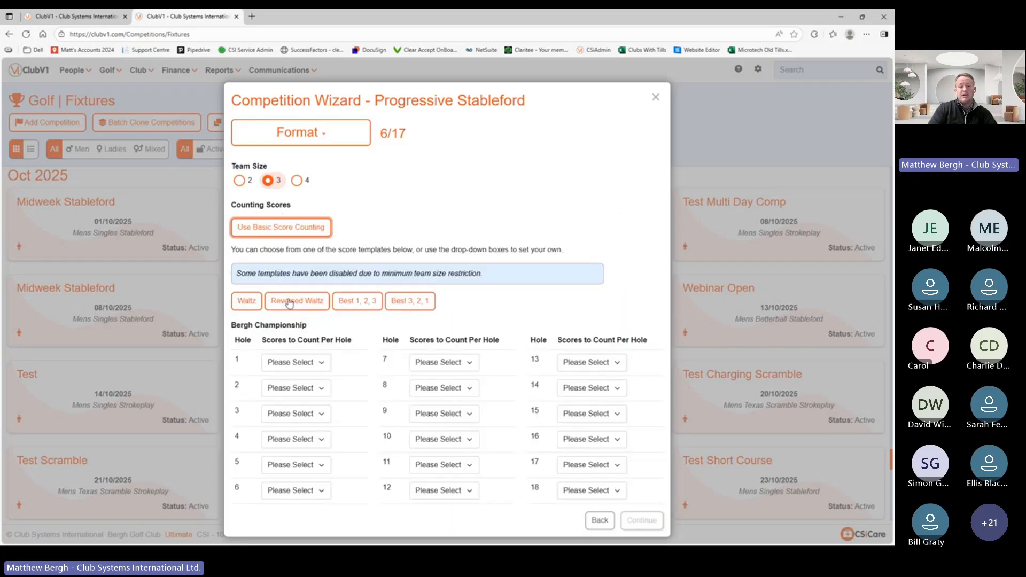
# - Set the scores to count to 1 for each of holes 1 to 5
pyautogui.click(316, 363)
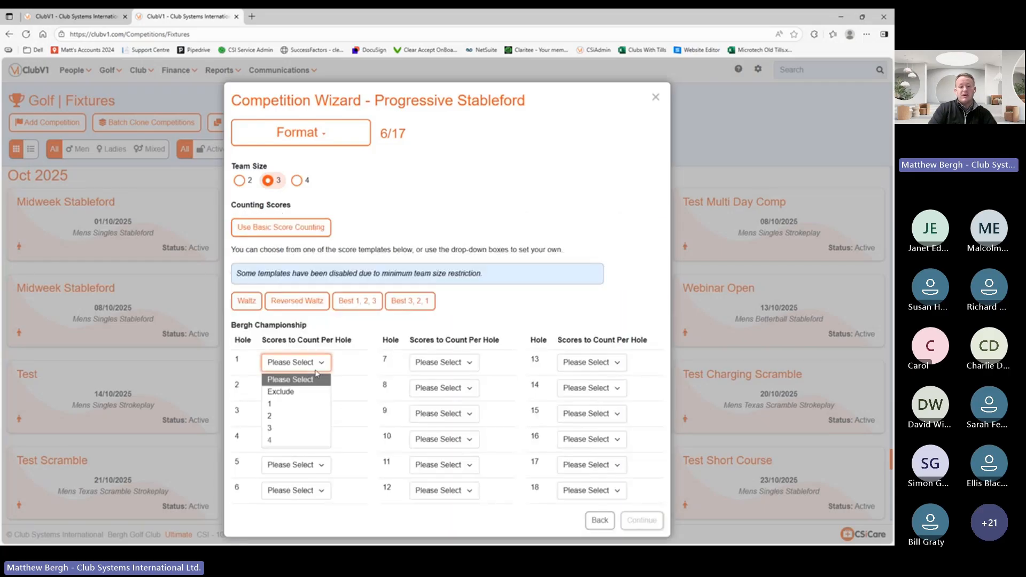
pyautogui.click(283, 407)
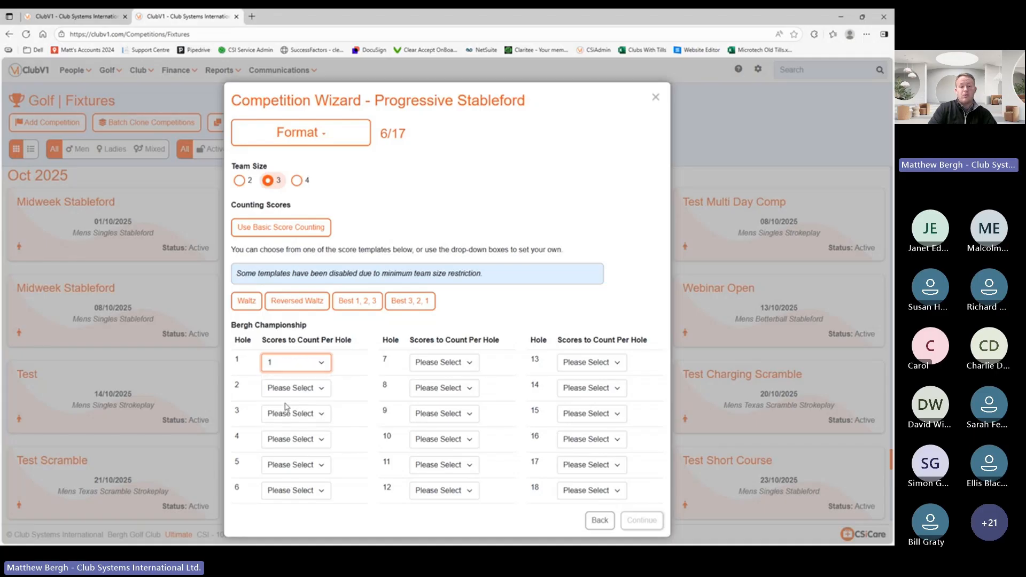
pyautogui.click(307, 390)
pyautogui.click(285, 429)
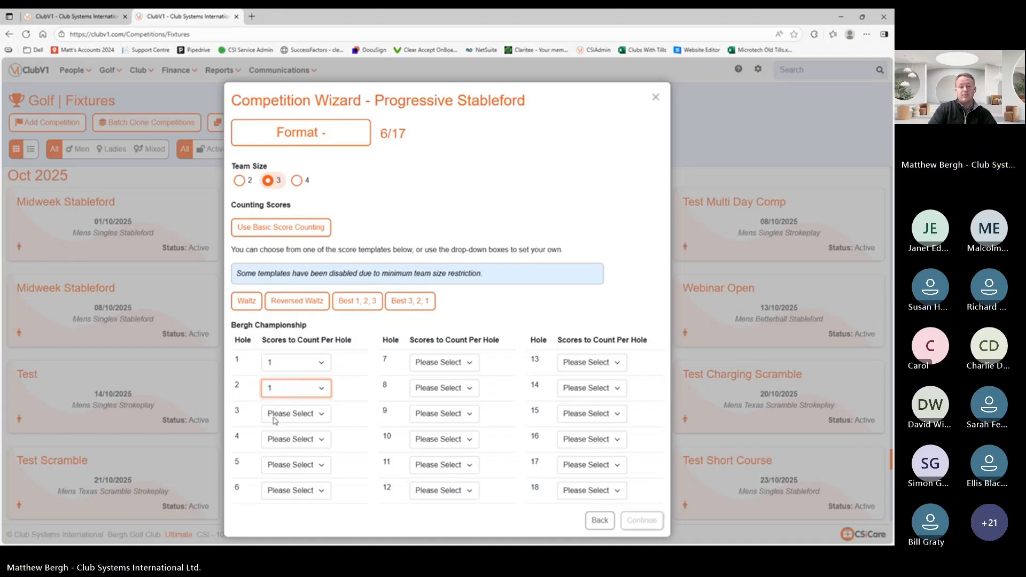
pyautogui.click(275, 415)
pyautogui.click(284, 458)
pyautogui.click(293, 443)
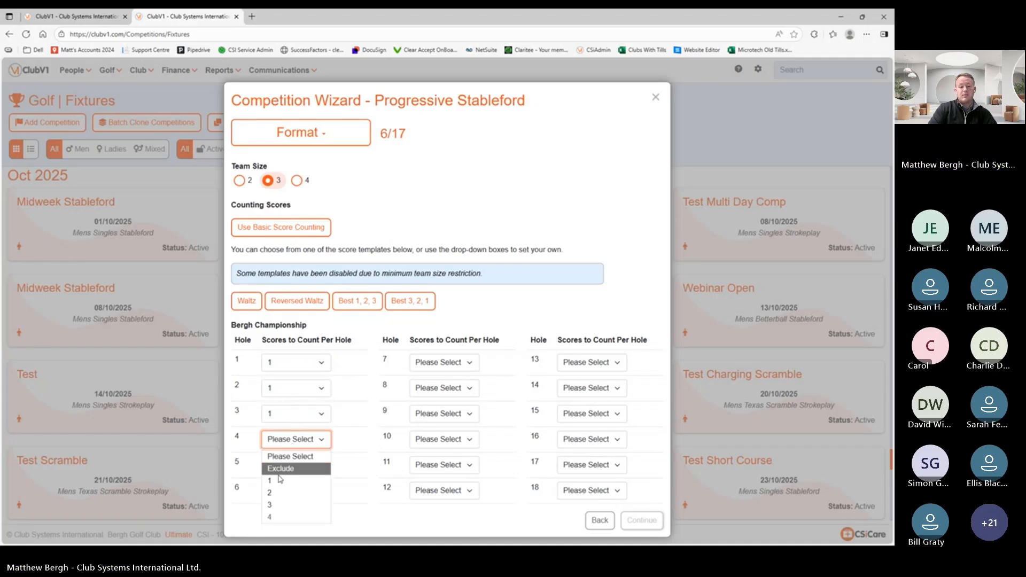
pyautogui.click(283, 480)
pyautogui.click(291, 467)
pyautogui.click(279, 412)
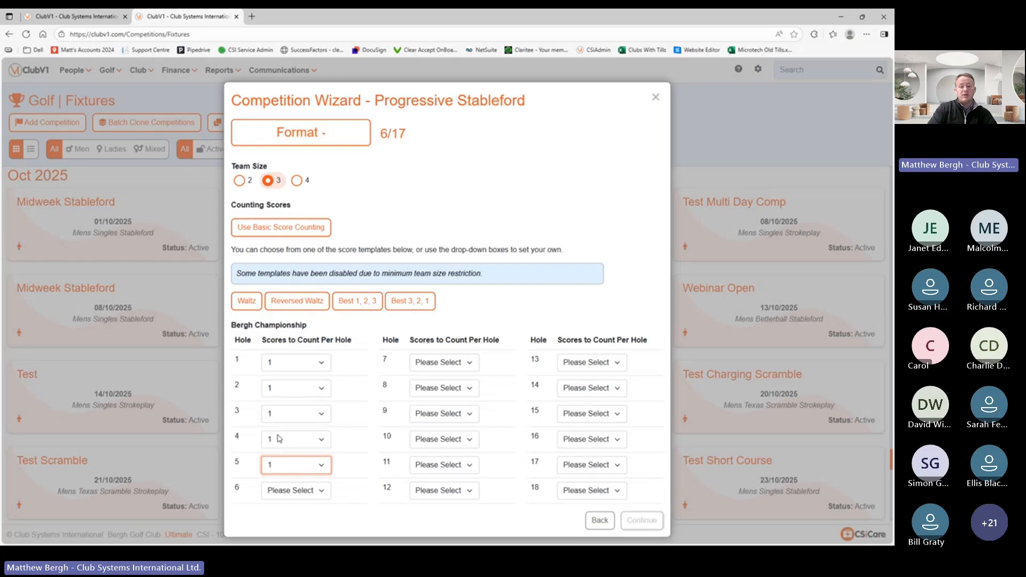
# - Set the scores to count to 2 for each of holes 6 to 10
pyautogui.click(285, 492)
pyautogui.click(278, 450)
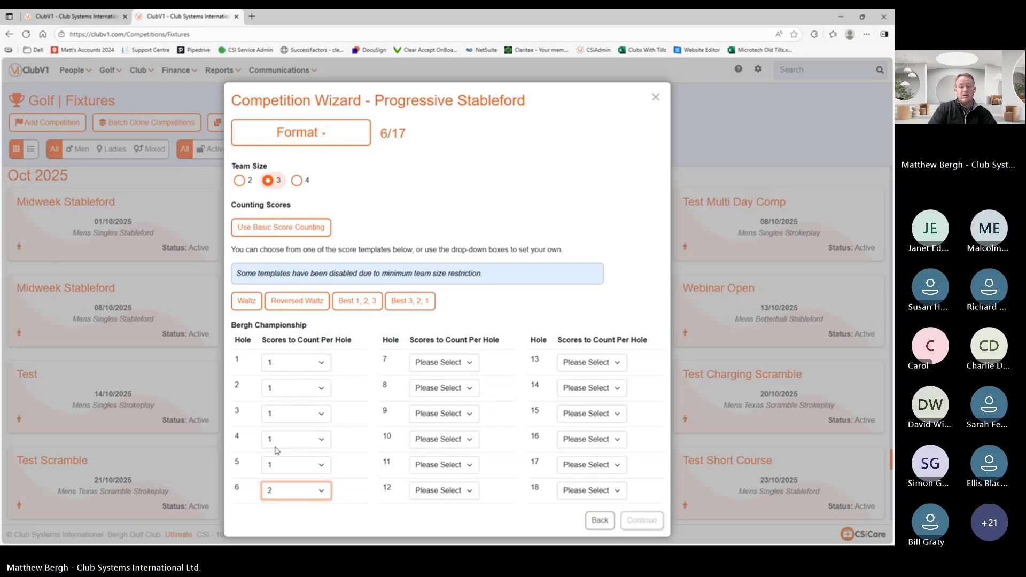
pyautogui.click(464, 363)
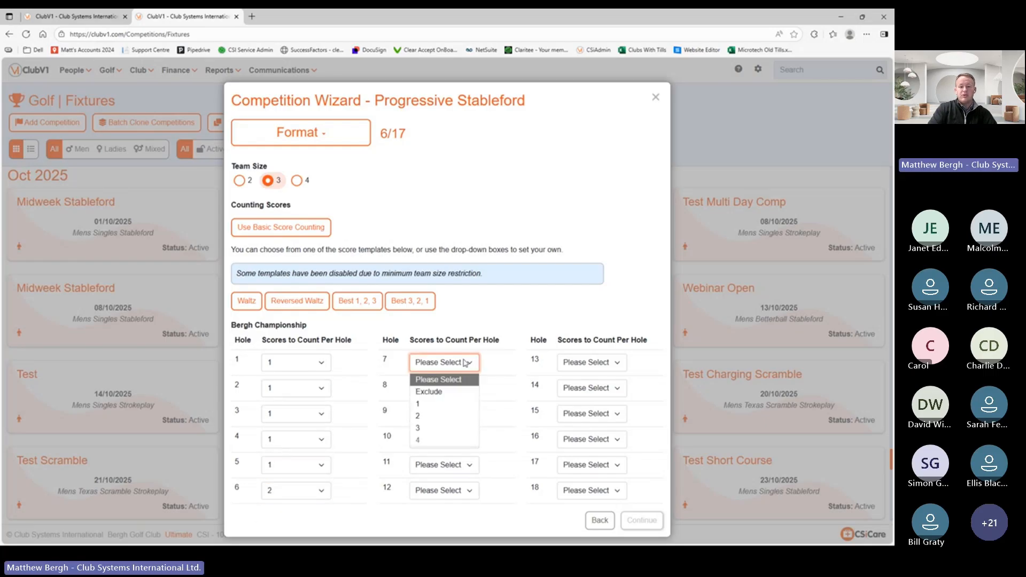
pyautogui.click(426, 419)
pyautogui.click(454, 388)
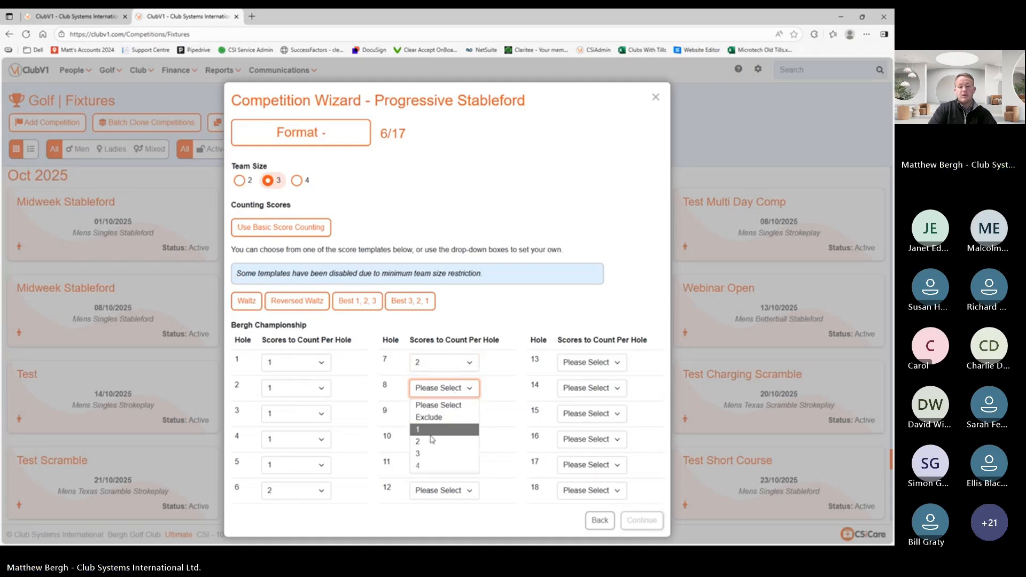
pyautogui.click(433, 441)
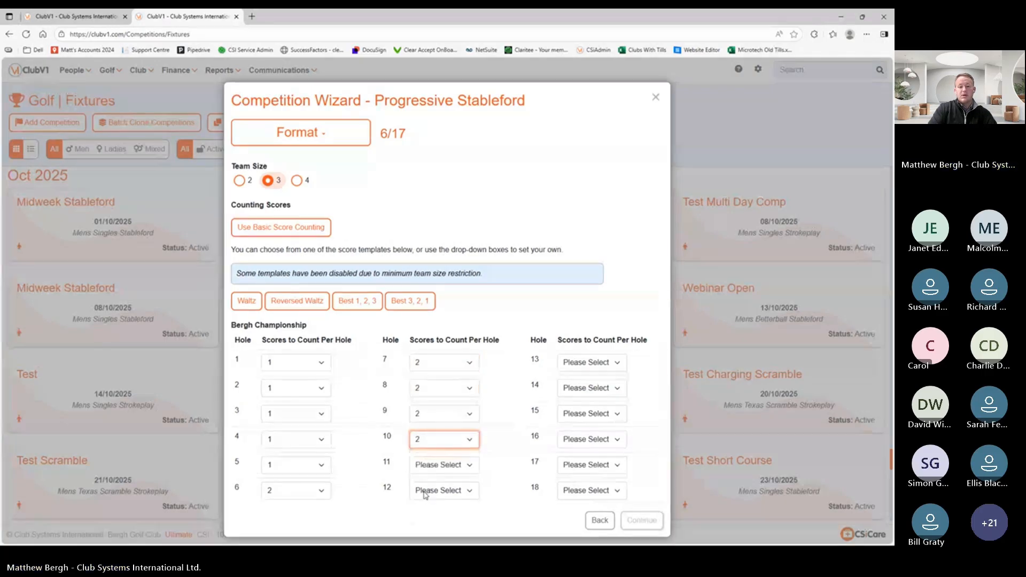
# - Set the scores to count to 3 for each of holes 11 to 15
pyautogui.click(460, 465)
pyautogui.click(430, 436)
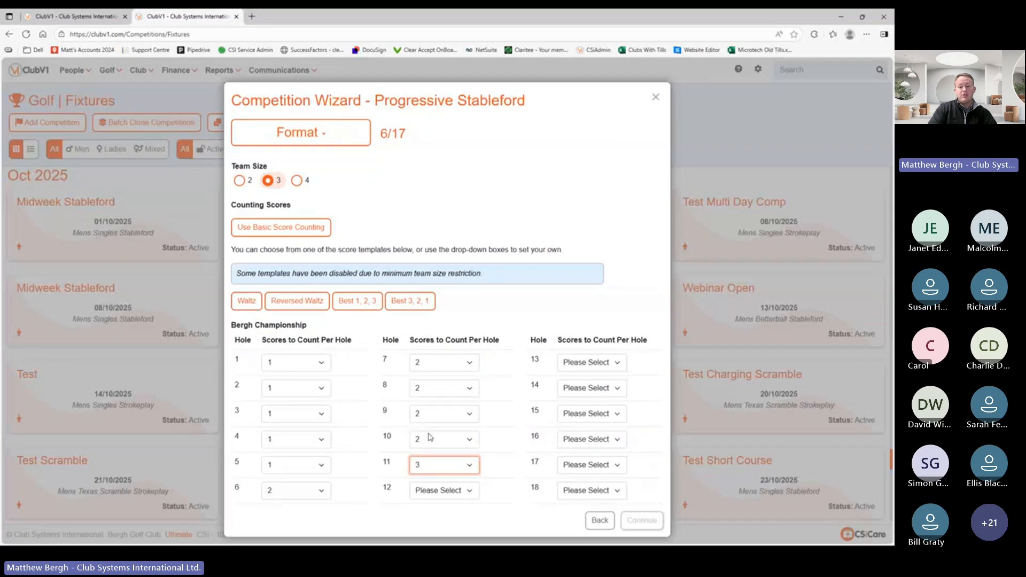
pyautogui.click(449, 490)
pyautogui.click(435, 462)
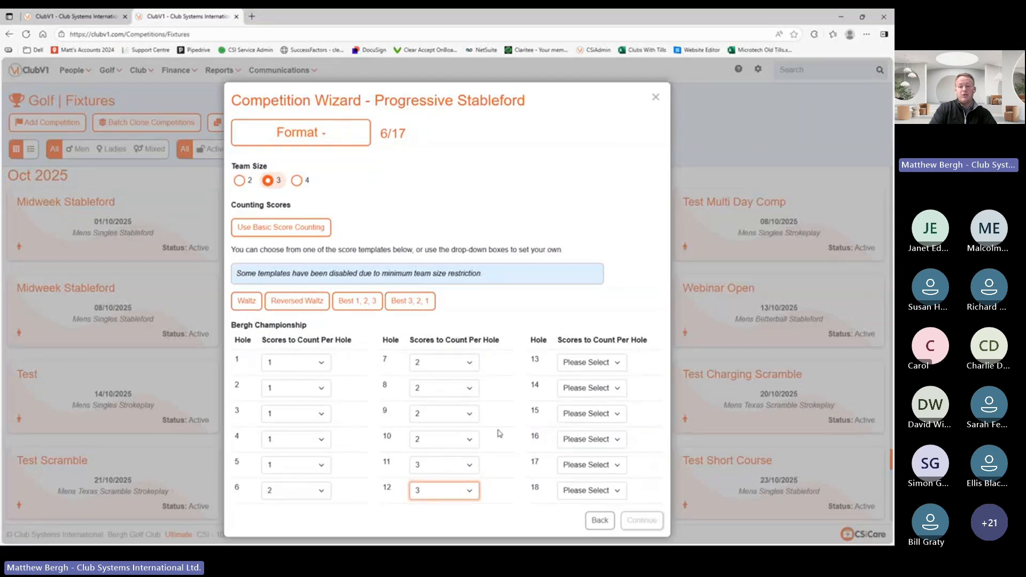
pyautogui.click(615, 364)
pyautogui.click(588, 428)
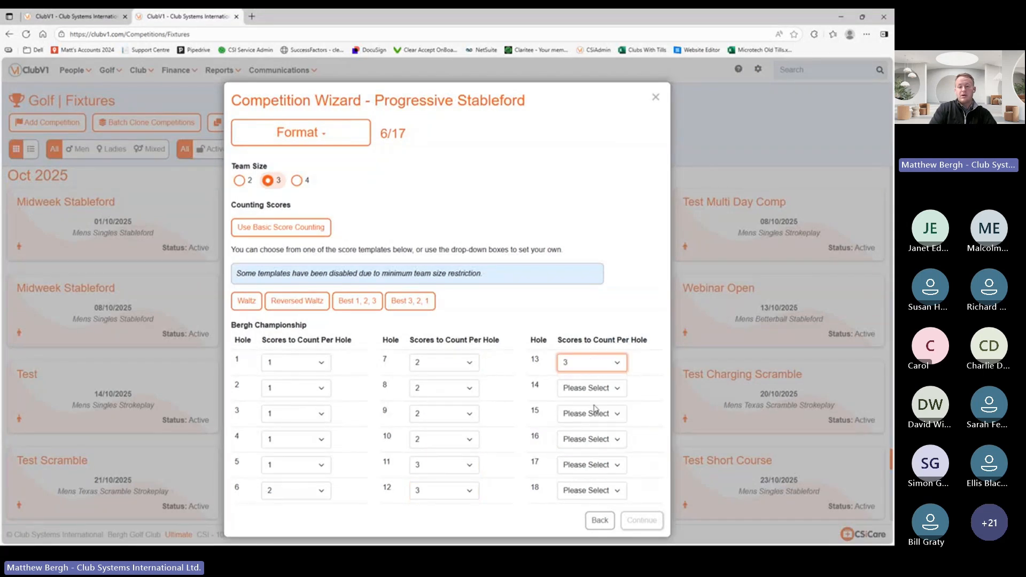
pyautogui.click(608, 394)
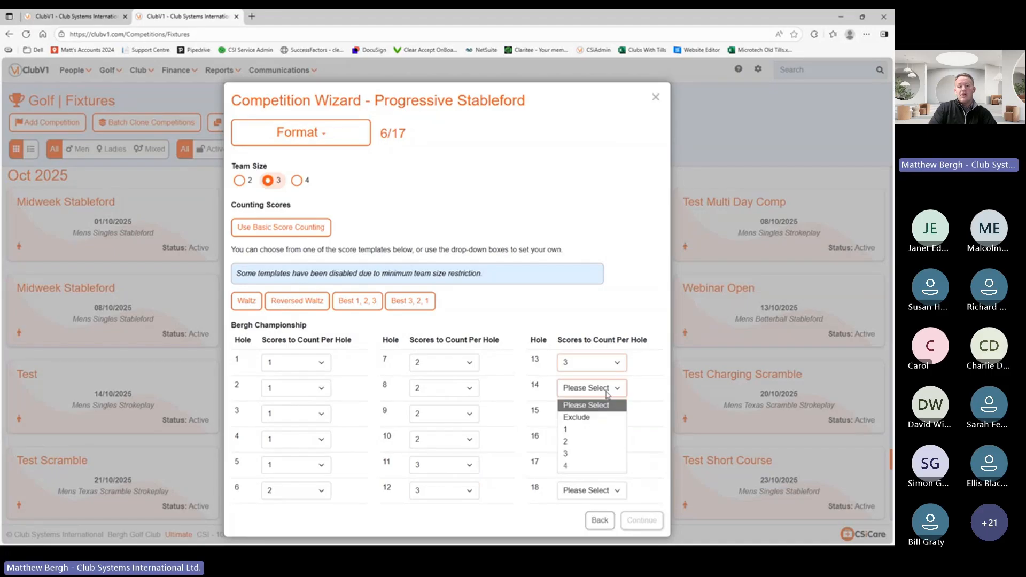
pyautogui.click(570, 453)
pyautogui.click(608, 418)
pyautogui.click(576, 483)
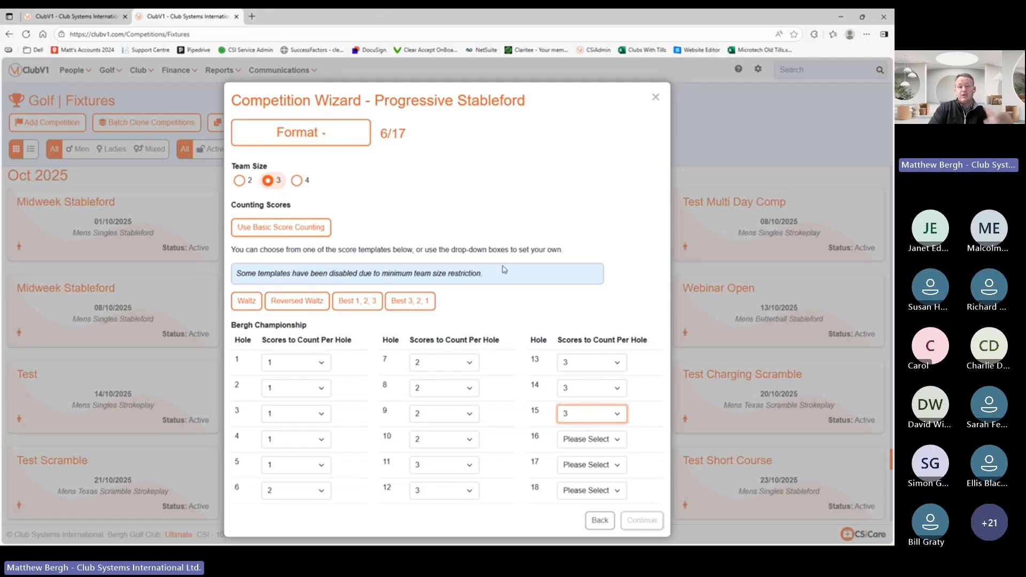
# - Change the scores to count to 3 on hole 2 and to 2 on holes 1, 3, 4 and 5
pyautogui.click(321, 365)
pyautogui.click(284, 420)
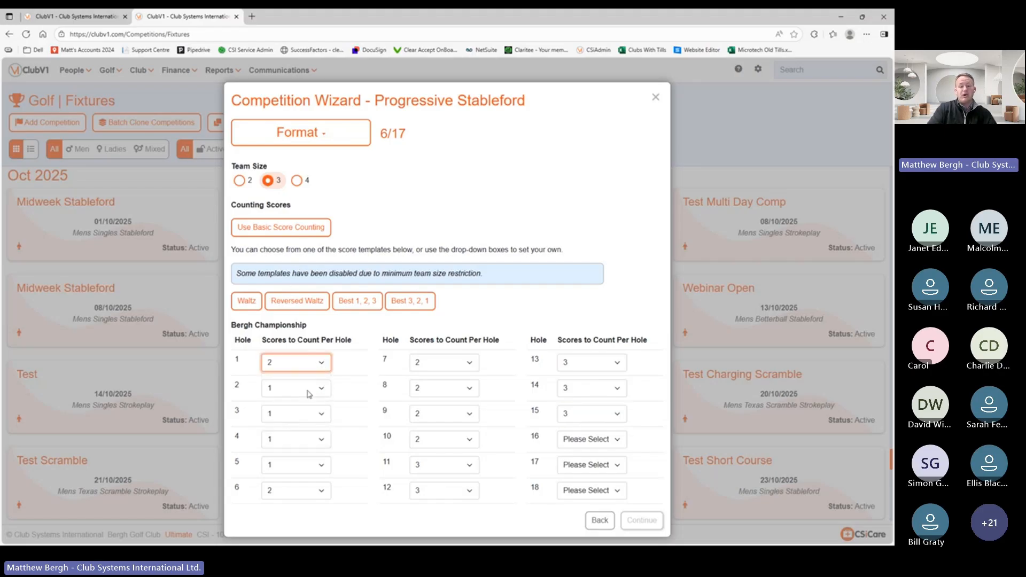
pyautogui.click(308, 394)
pyautogui.click(285, 453)
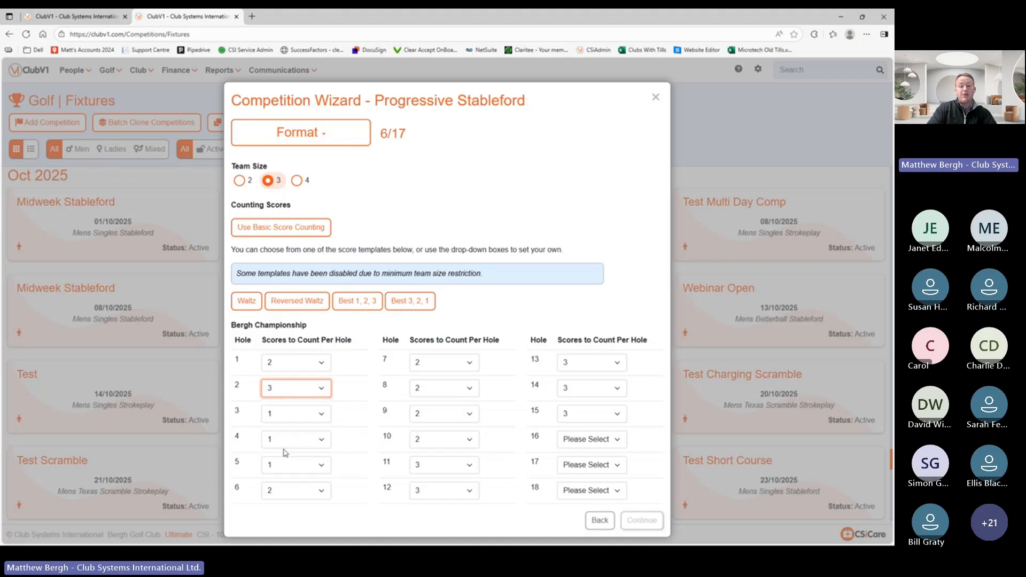
pyautogui.click(326, 417)
pyautogui.click(279, 473)
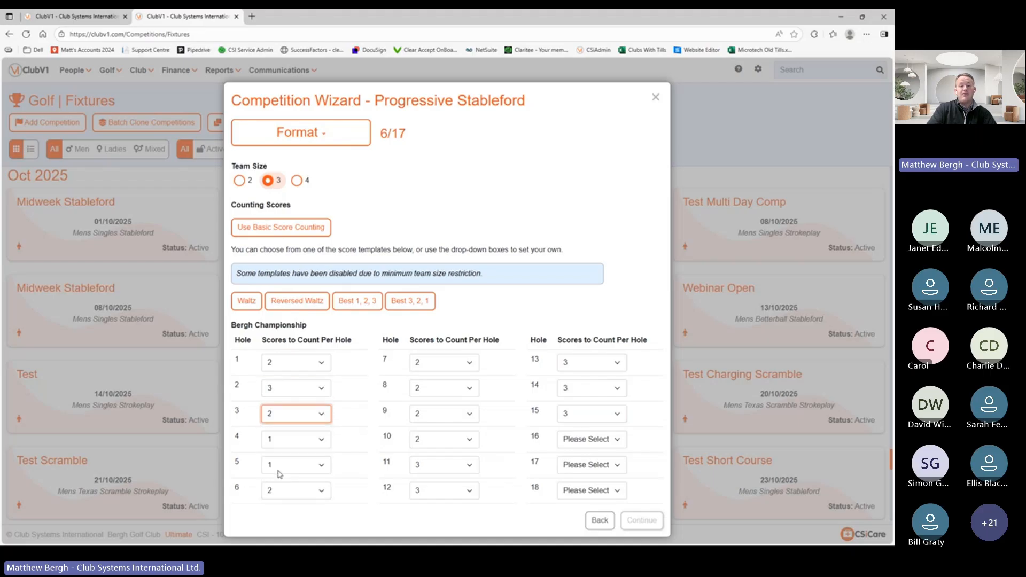
pyautogui.click(313, 445)
pyautogui.click(284, 498)
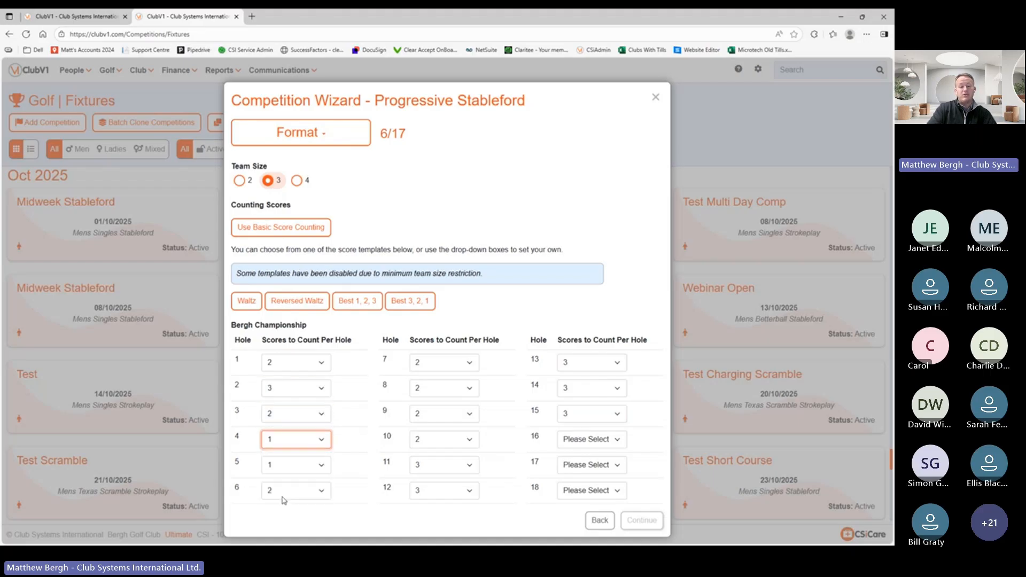
pyautogui.click(305, 472)
pyautogui.click(278, 432)
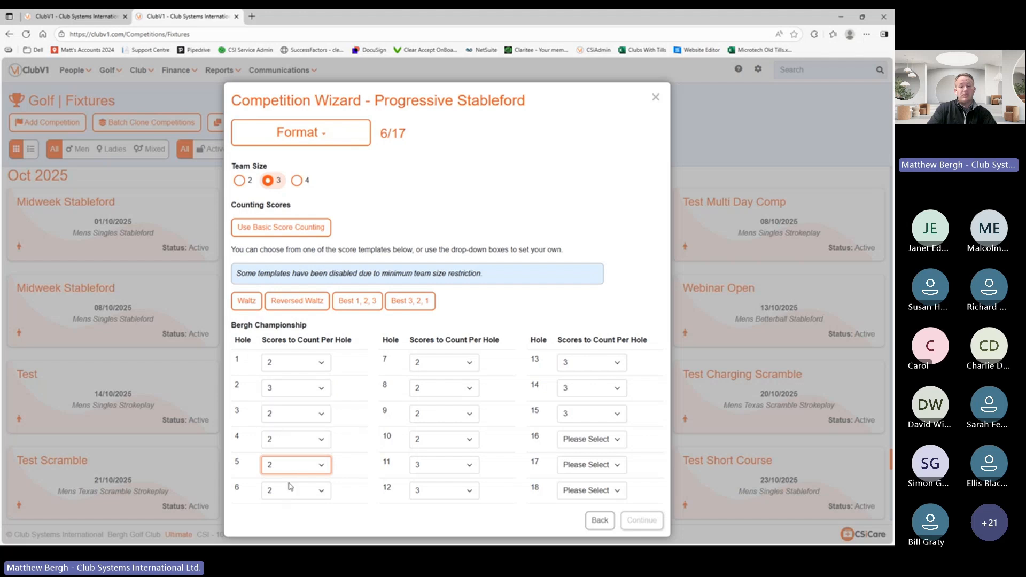
# - Set the scores to count to 3 on holes 8 and 10, with 2 on holes 7 and 9
pyautogui.click(453, 368)
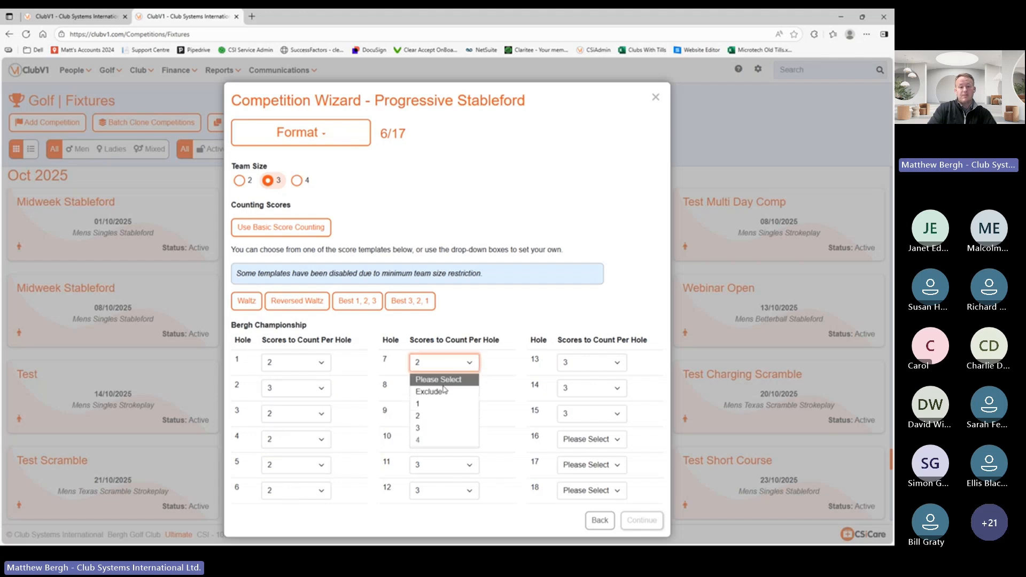
pyautogui.click(490, 382)
pyautogui.click(463, 395)
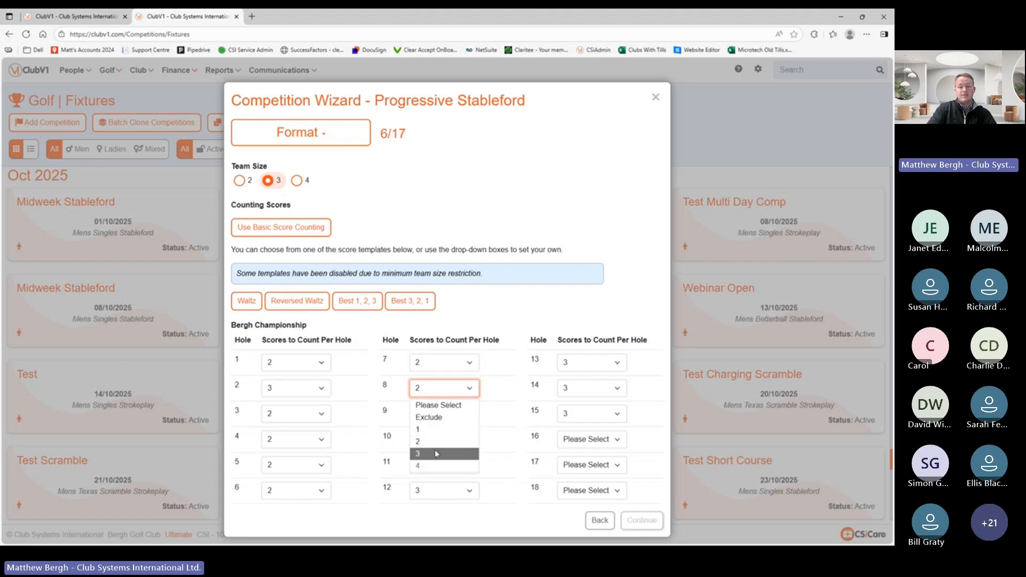
pyautogui.click(437, 454)
pyautogui.click(465, 421)
pyautogui.click(464, 421)
pyautogui.click(466, 439)
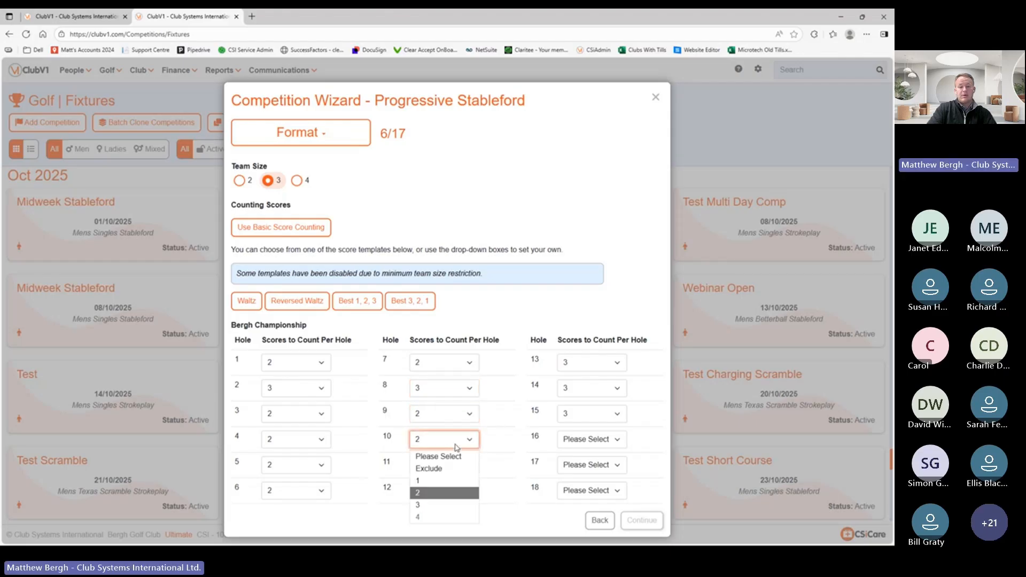
pyautogui.click(428, 493)
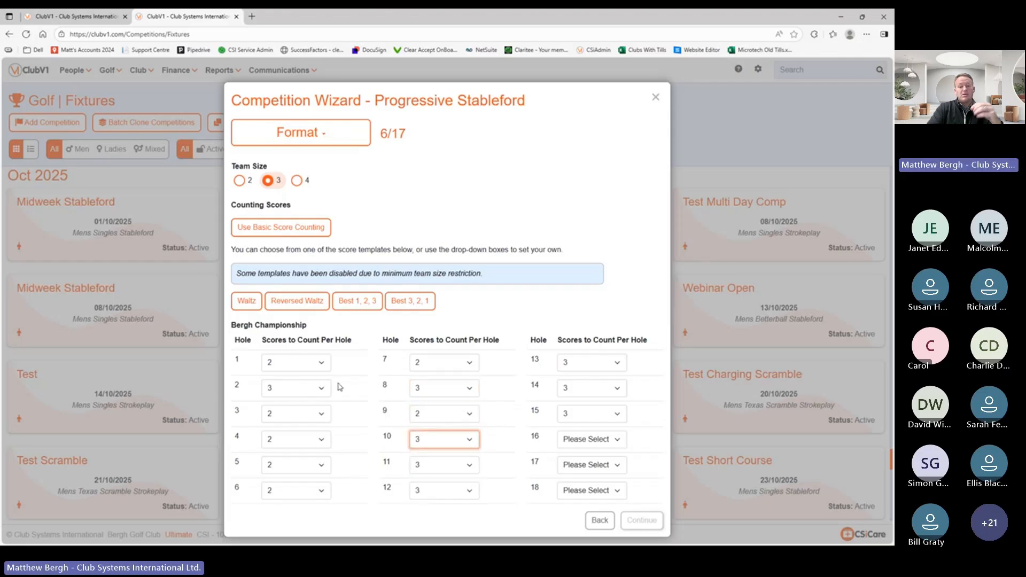
# - Change the scores to count to 2 on each of holes 11 to 15
pyautogui.click(472, 467)
pyautogui.click(443, 430)
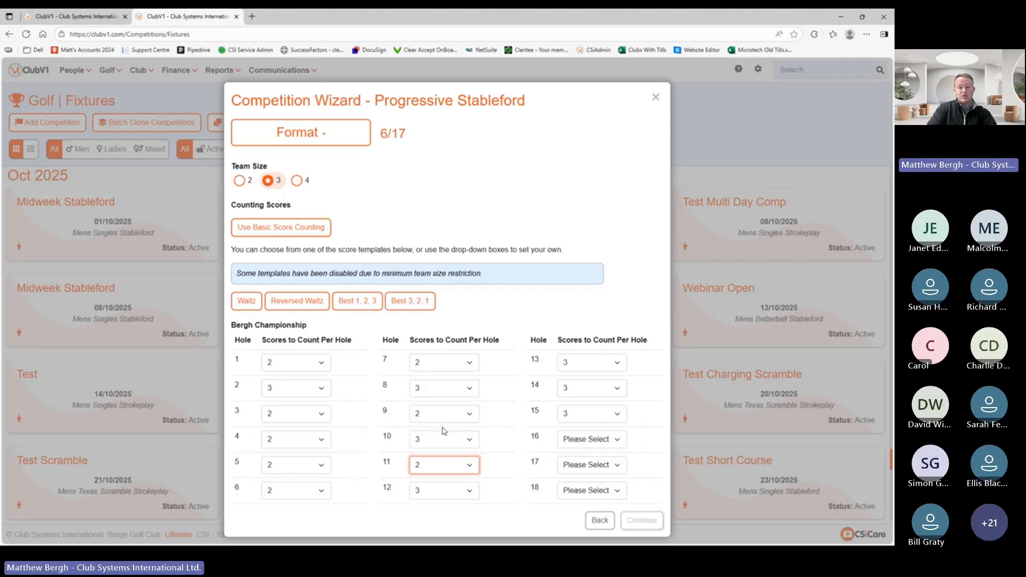
pyautogui.click(467, 495)
pyautogui.click(439, 449)
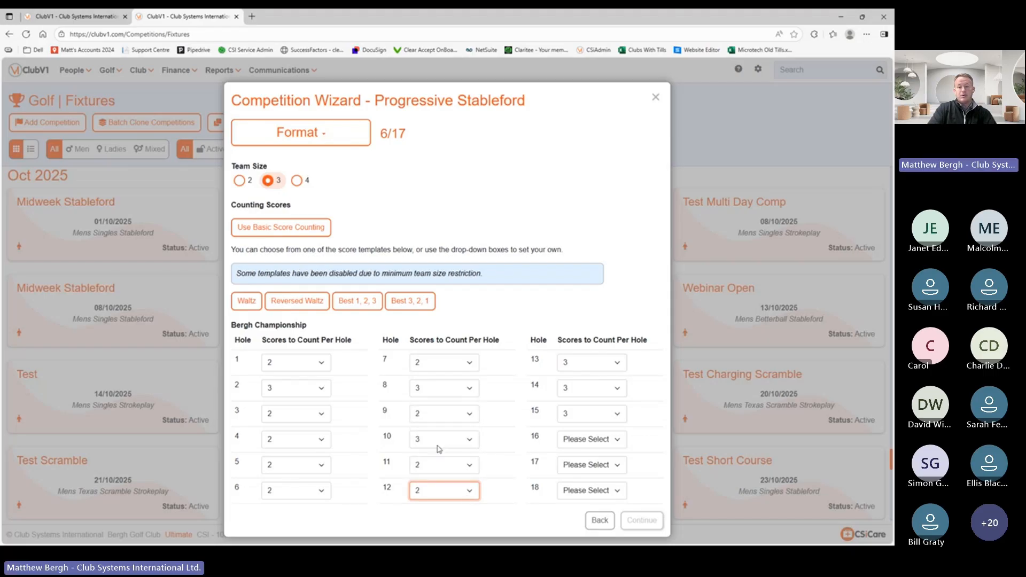
pyautogui.click(618, 364)
pyautogui.click(576, 415)
pyautogui.click(581, 389)
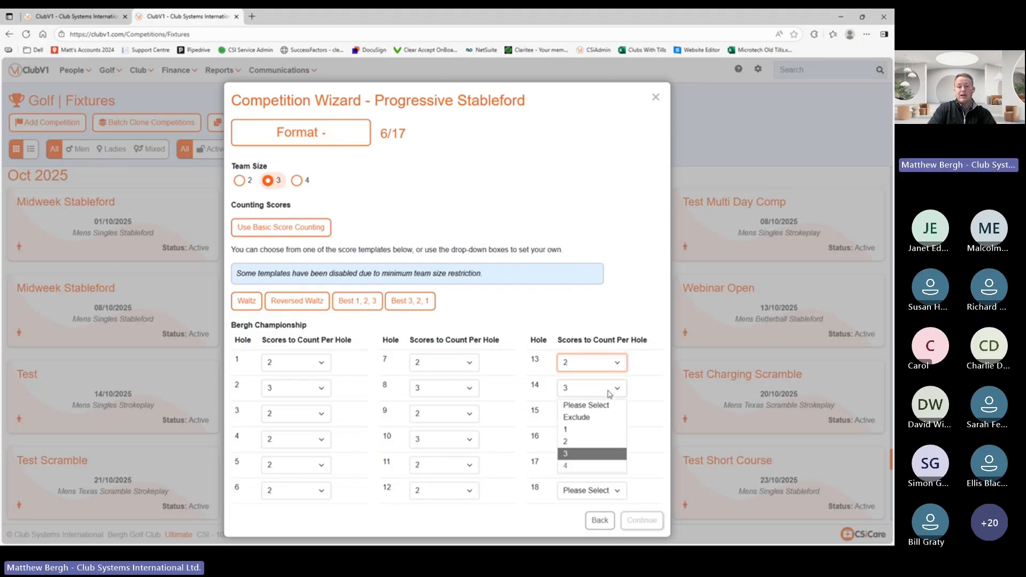
pyautogui.click(579, 441)
pyautogui.click(614, 417)
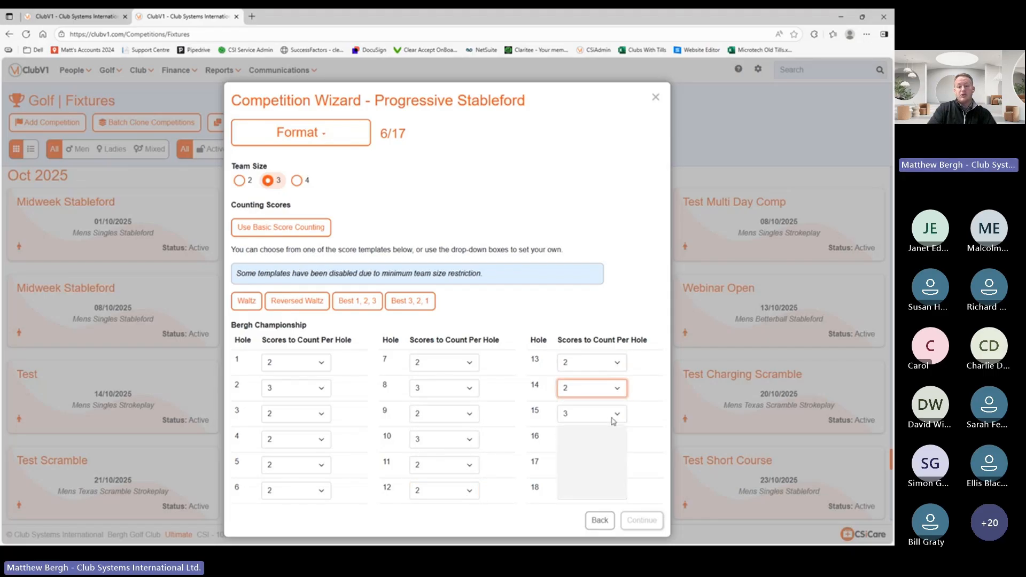
pyautogui.click(577, 468)
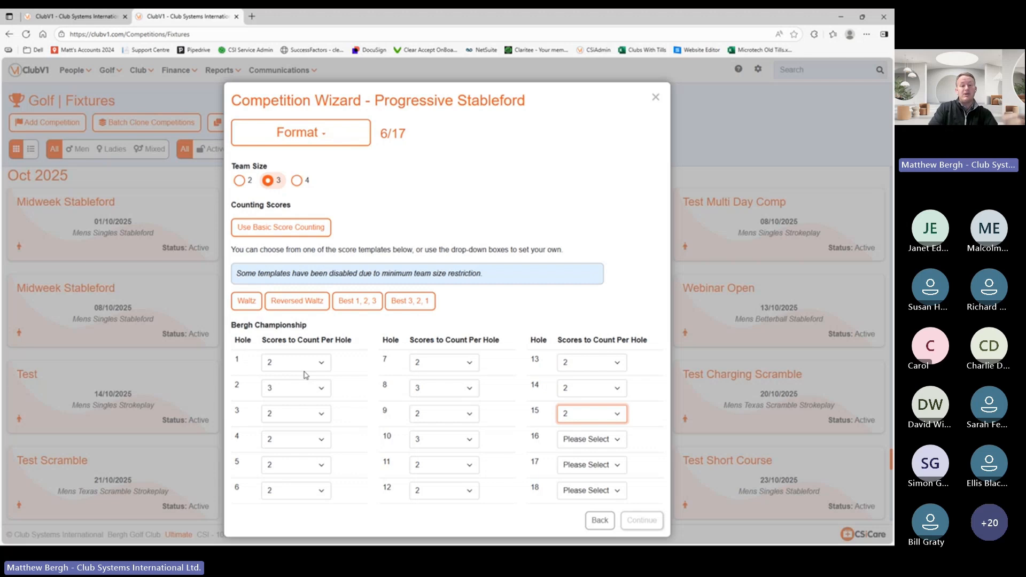
# - Set the scores to count to 1 on holes 1 and 4 and to 3 on hole 3, and exclude hole 2
pyautogui.click(319, 369)
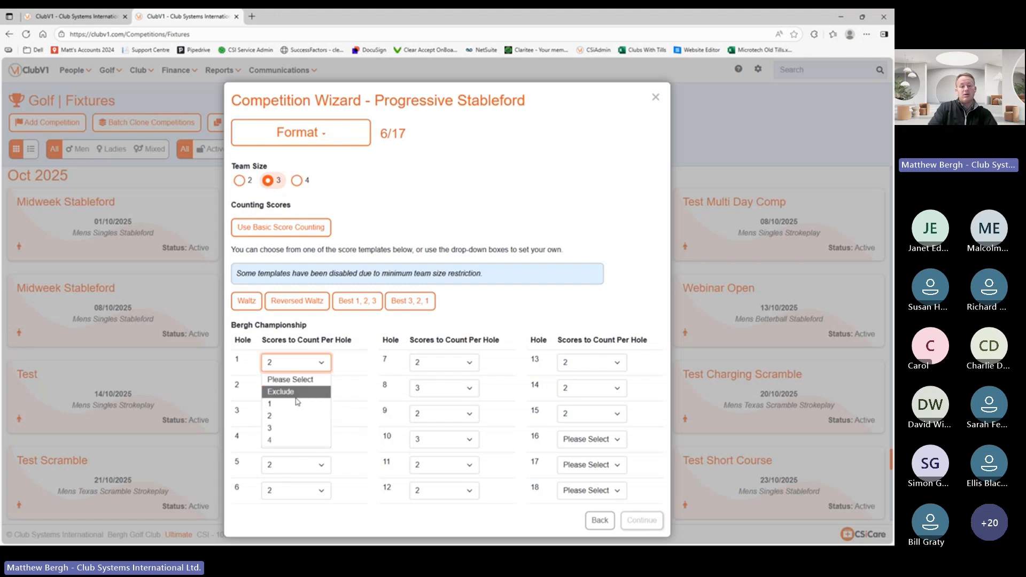
pyautogui.click(291, 407)
pyautogui.click(306, 389)
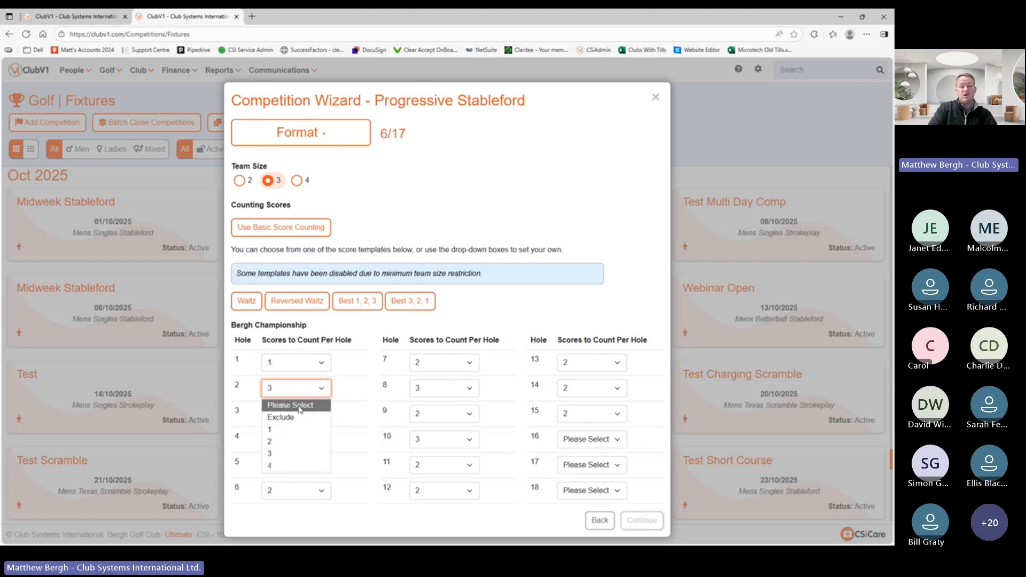
pyautogui.click(288, 420)
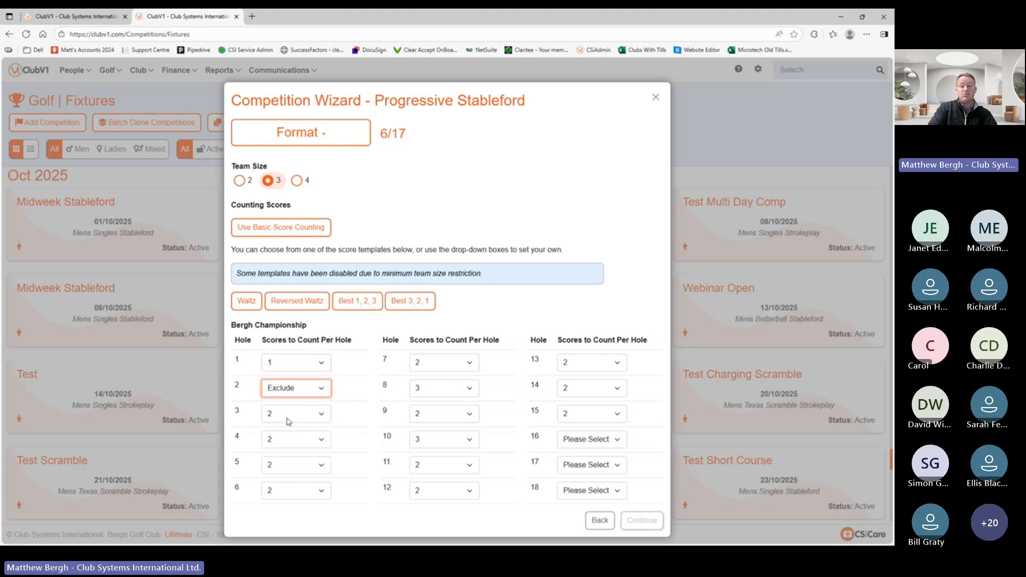
pyautogui.click(315, 418)
pyautogui.click(289, 477)
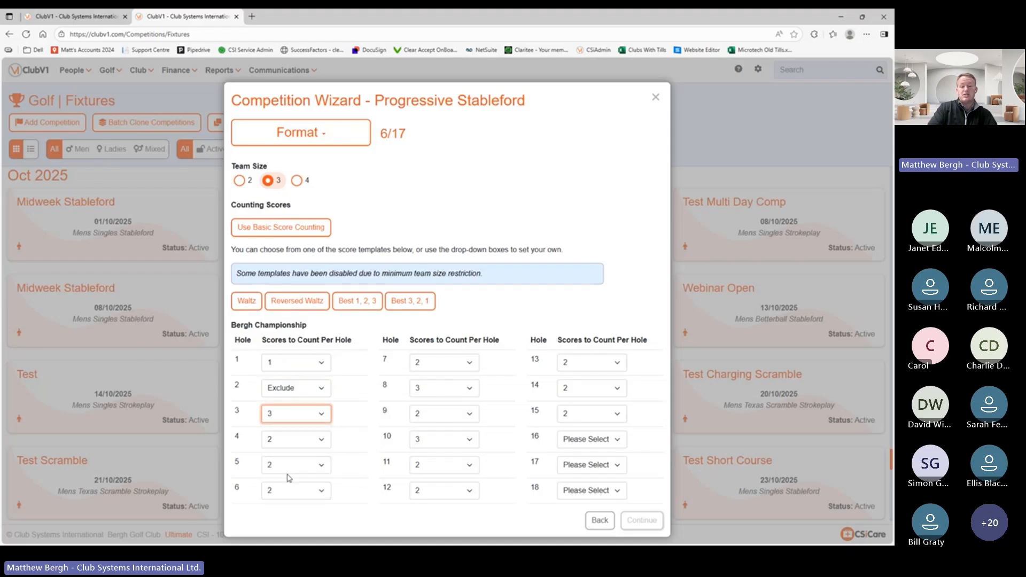
pyautogui.click(320, 441)
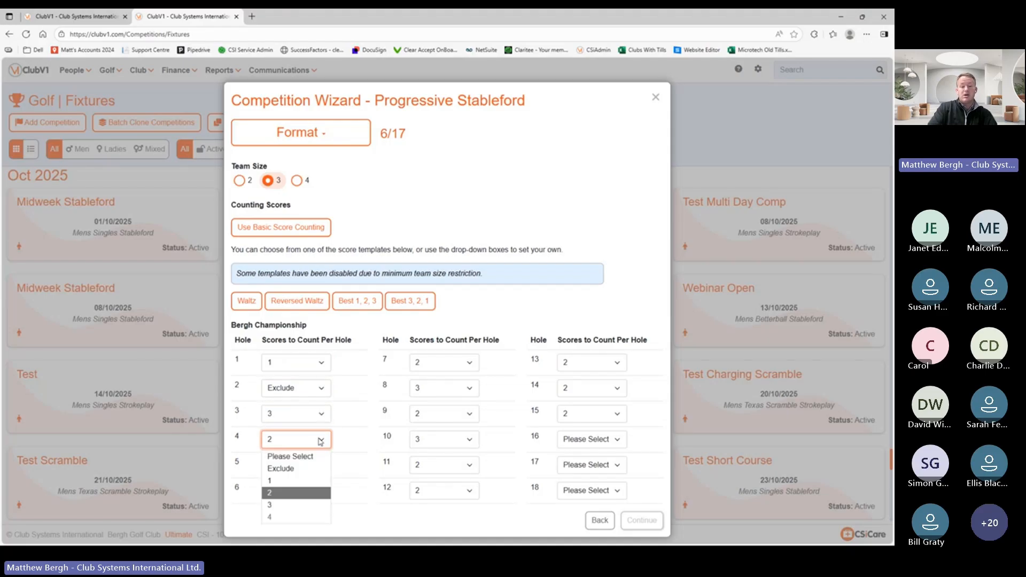
pyautogui.click(287, 481)
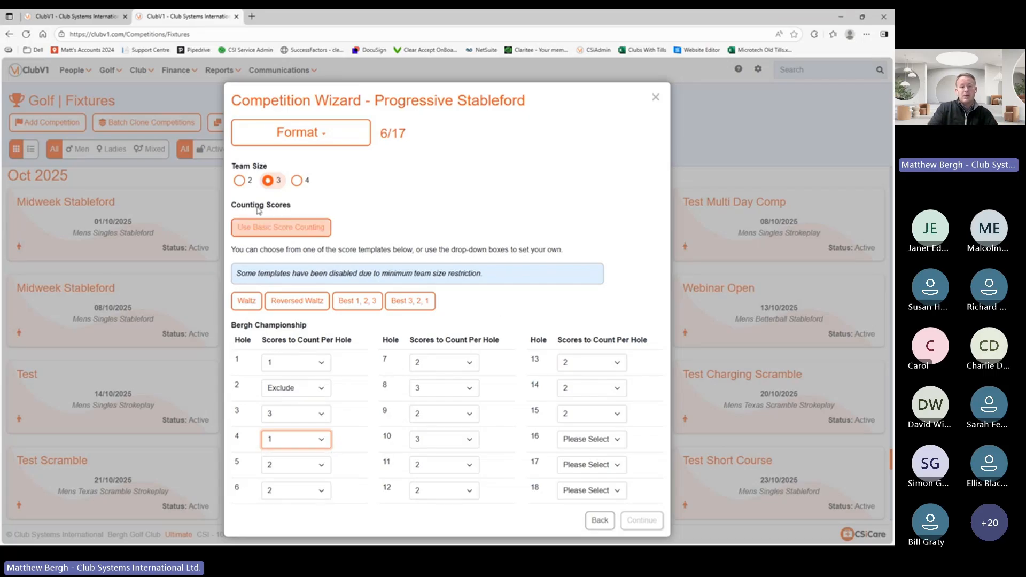
# - Switch the team size to 2 and close the Competition Wizard without saving the Progressive Stableford competition
pyautogui.click(239, 180)
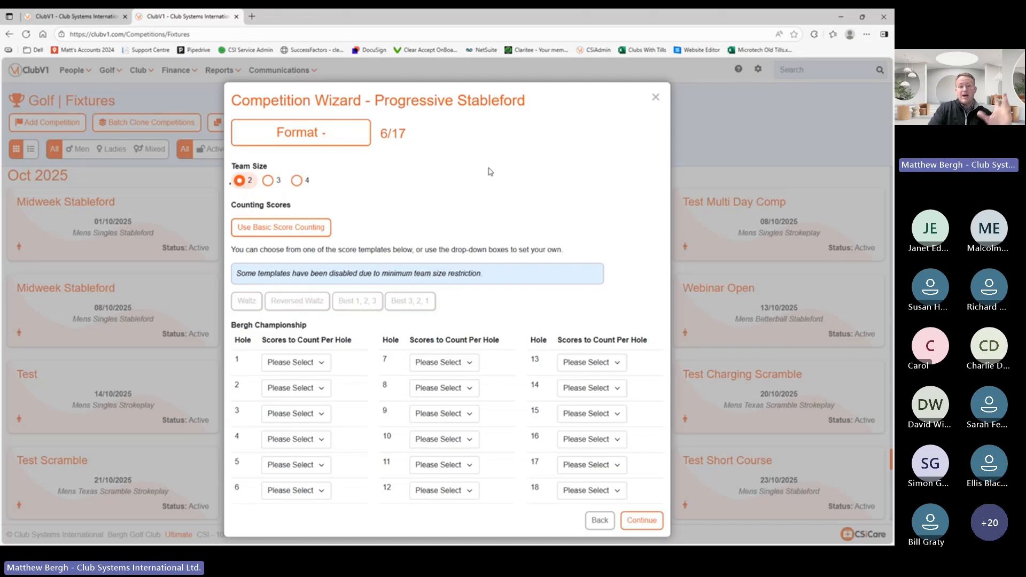
pyautogui.click(655, 98)
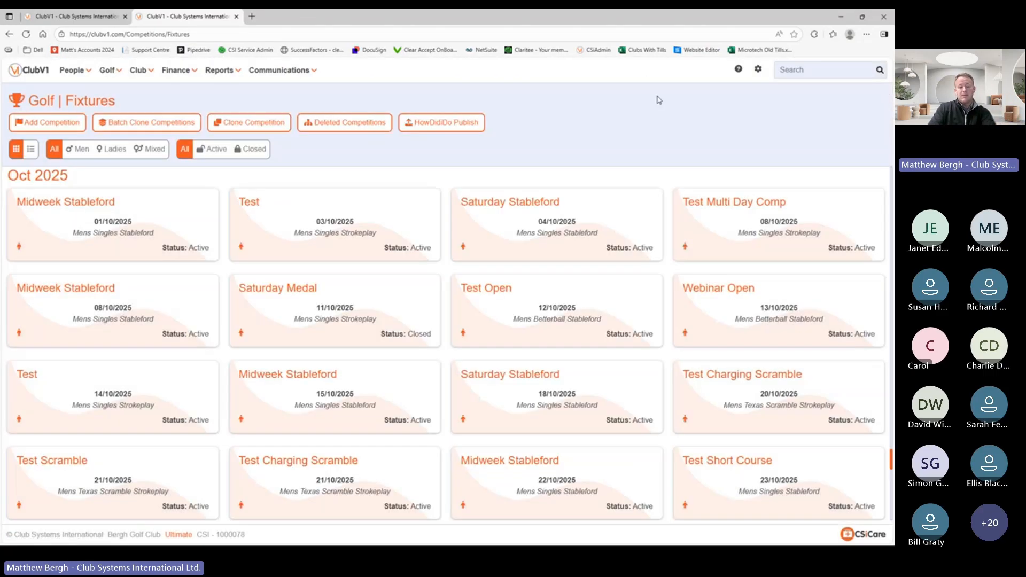
# - Switch to the presentation and advance to the "How Do Members Pay?" slide
pyautogui.hotkey('alt', 'Tab')
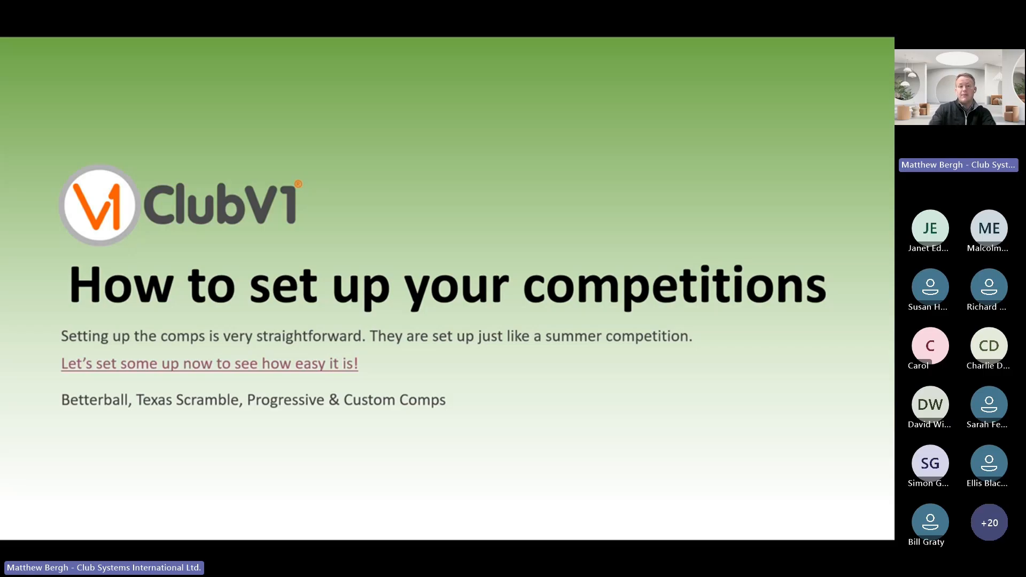
pyautogui.click(492, 191)
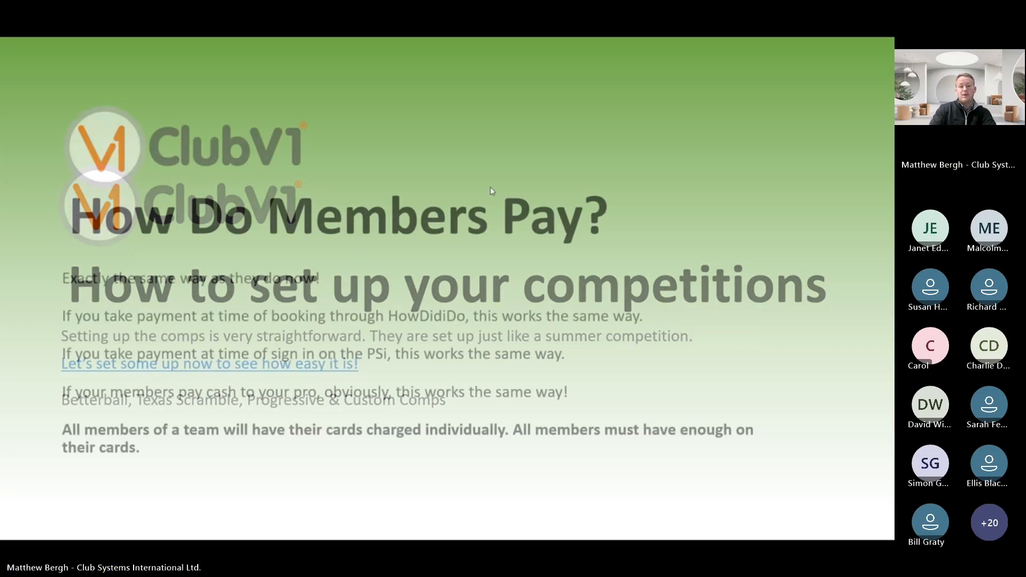
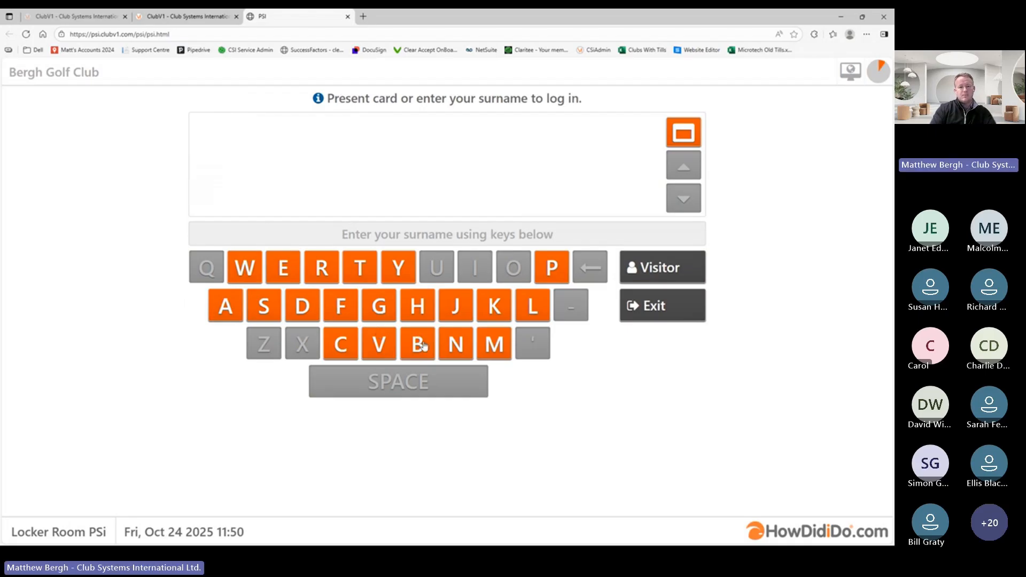
# - Log in to the PSI by entering the member's surname and selecting the member, and open their bookings
pyautogui.click(418, 343)
pyautogui.click(291, 268)
pyautogui.click(321, 270)
pyautogui.click(379, 305)
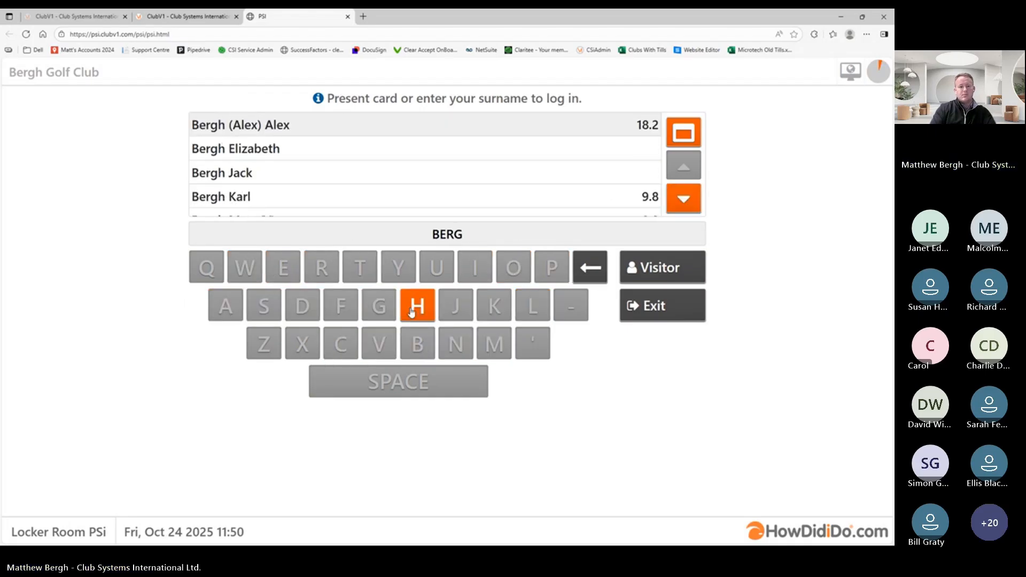
pyautogui.click(419, 309)
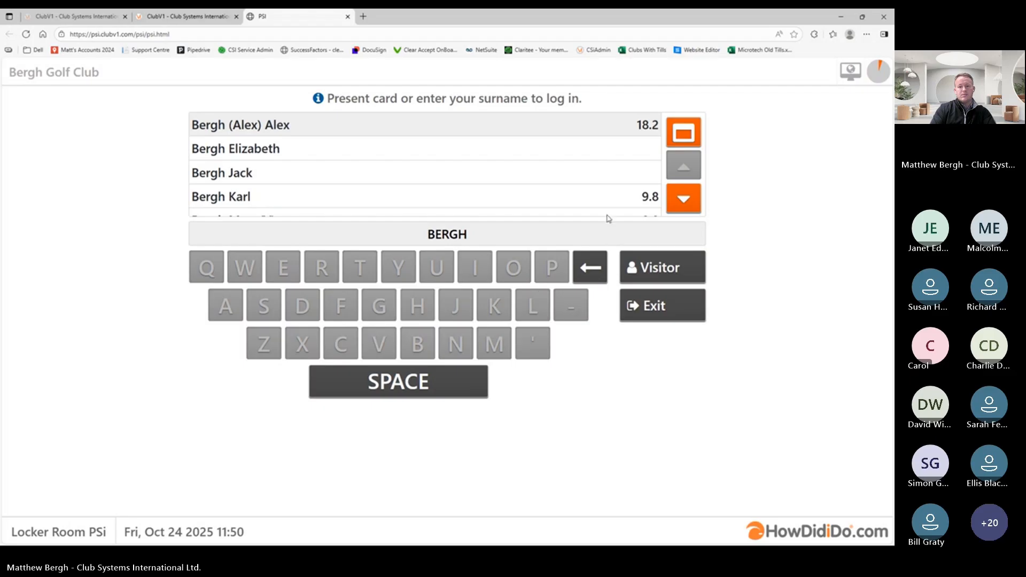
pyautogui.click(686, 198)
pyautogui.click(684, 198)
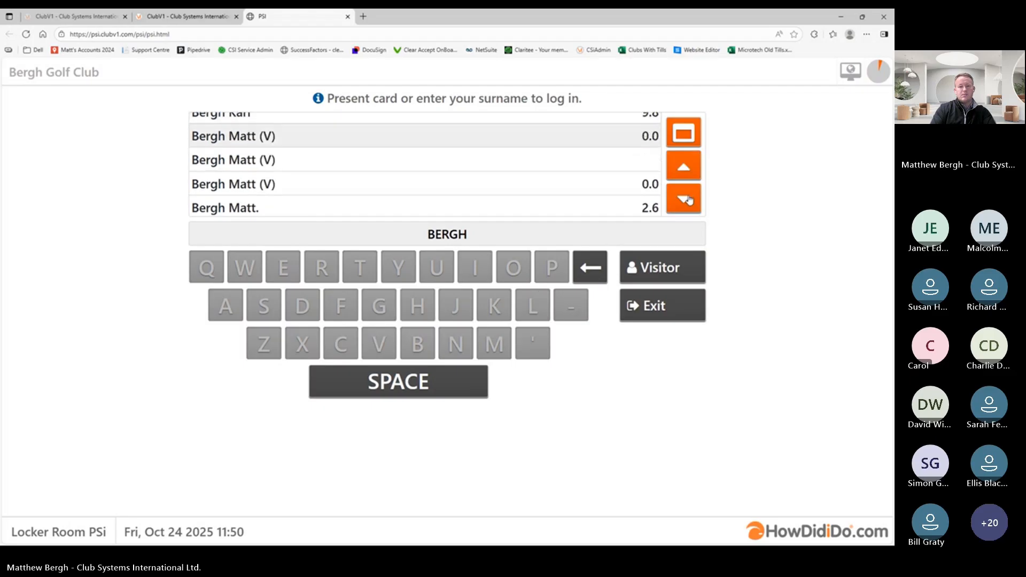
pyautogui.click(397, 198)
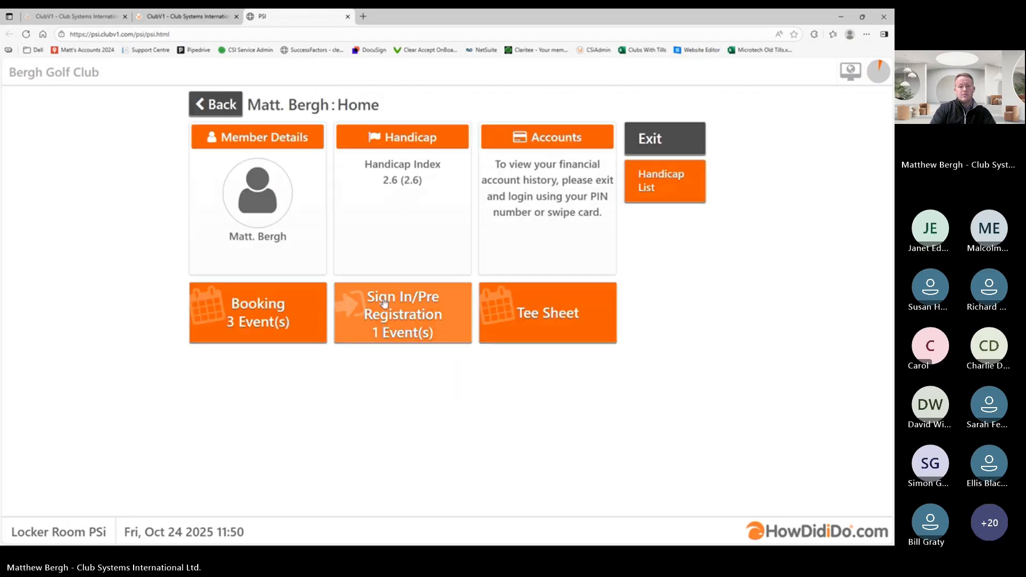
pyautogui.click(280, 311)
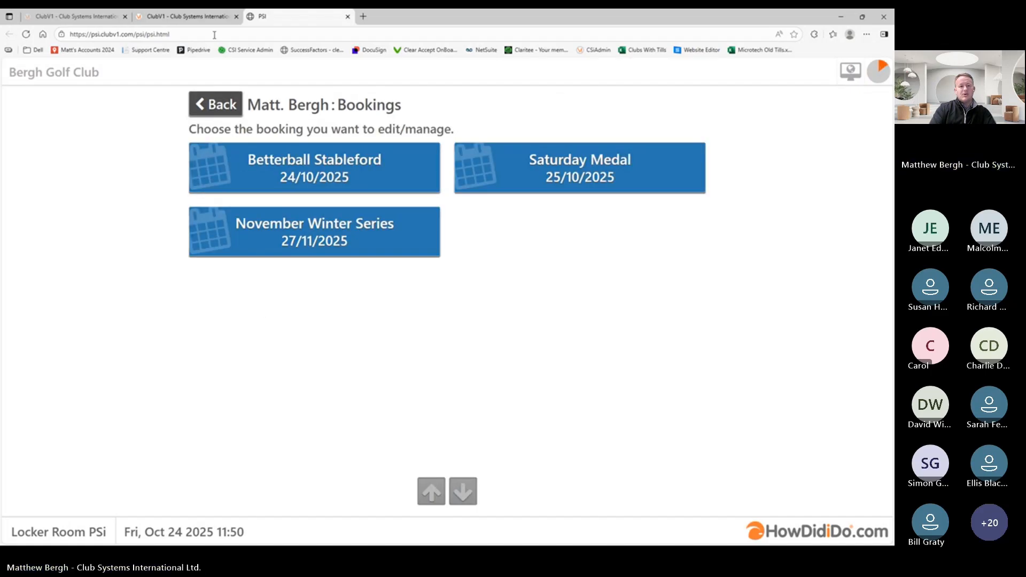
# - Return to ClubV1, keep the session logged in, and open the 24/10/2025 Betterball Stableford competition from the golf fixtures
pyautogui.click(76, 16)
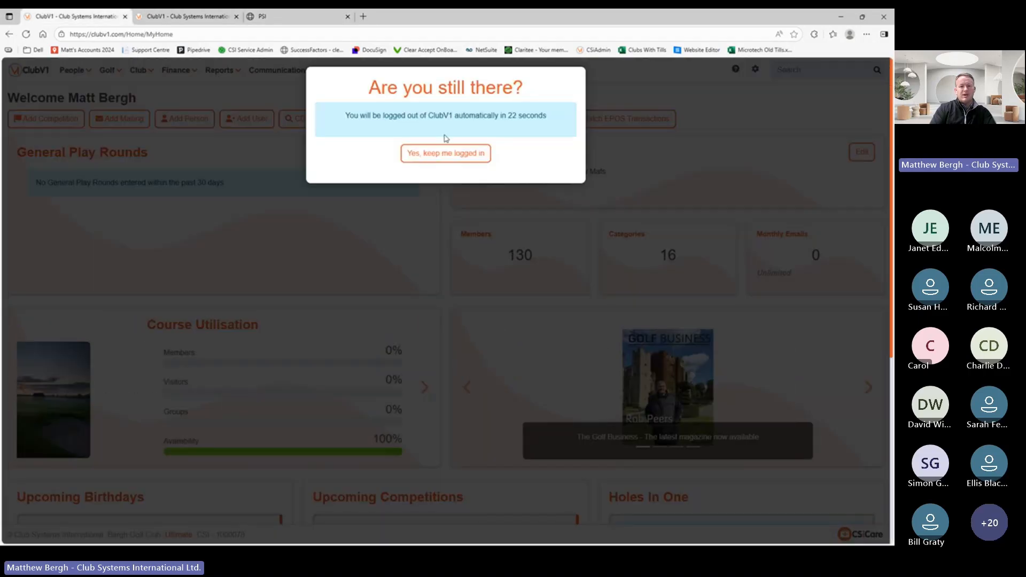
pyautogui.click(453, 153)
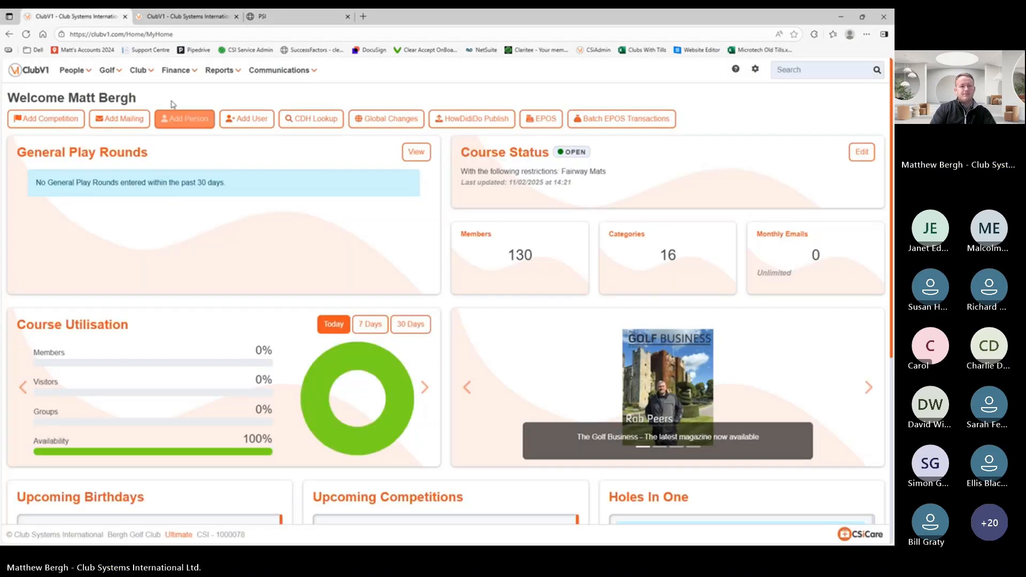
pyautogui.click(111, 74)
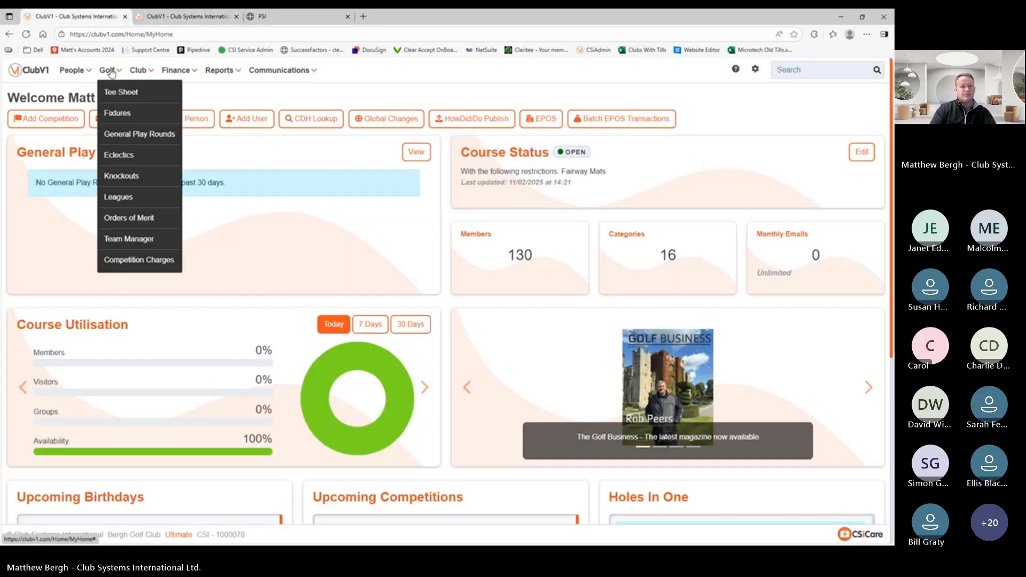
pyautogui.click(127, 111)
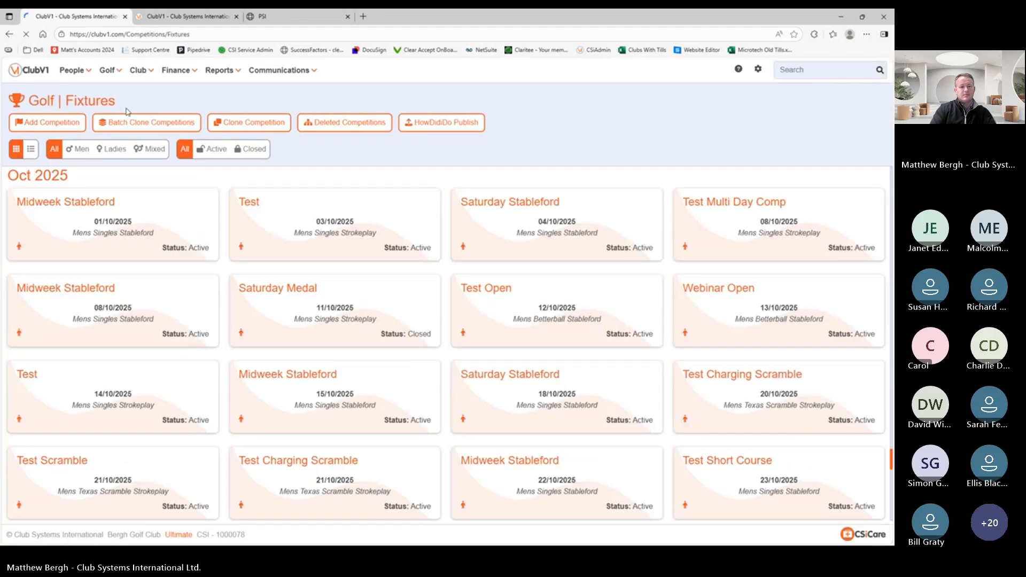
pyautogui.scroll(-1, 502, 367)
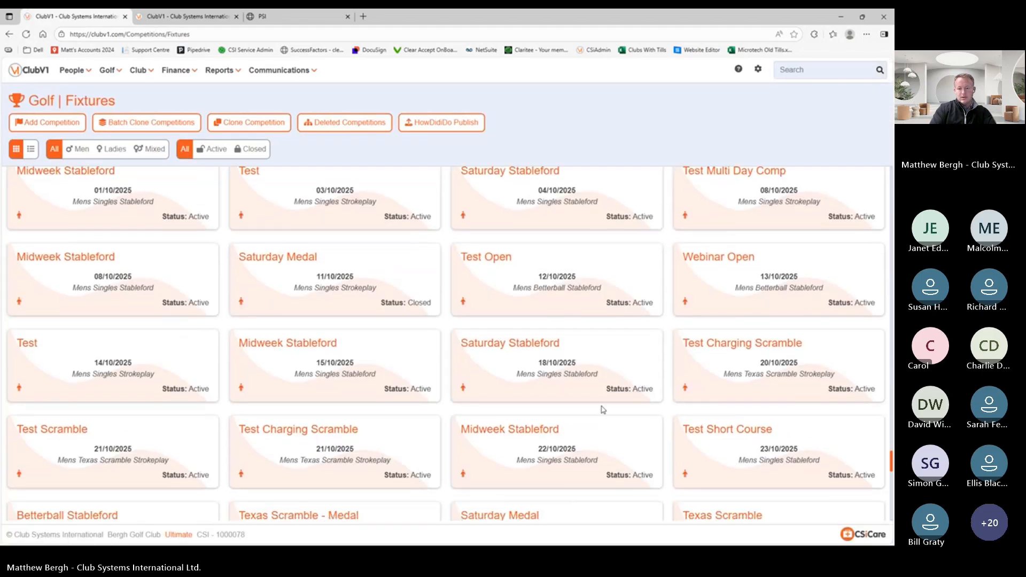
pyautogui.scroll(-4, 602, 409)
pyautogui.scroll(-1, 385, 418)
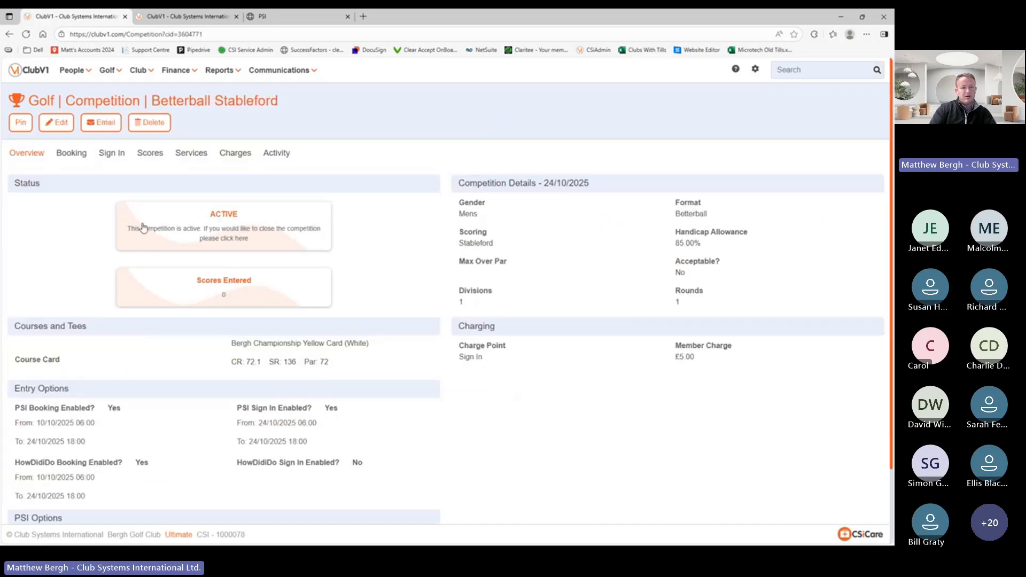
# - Edit the Betterball Stableford competition and review its score entry, charging and sign-in options in the Competition Wizard
pyautogui.click(61, 128)
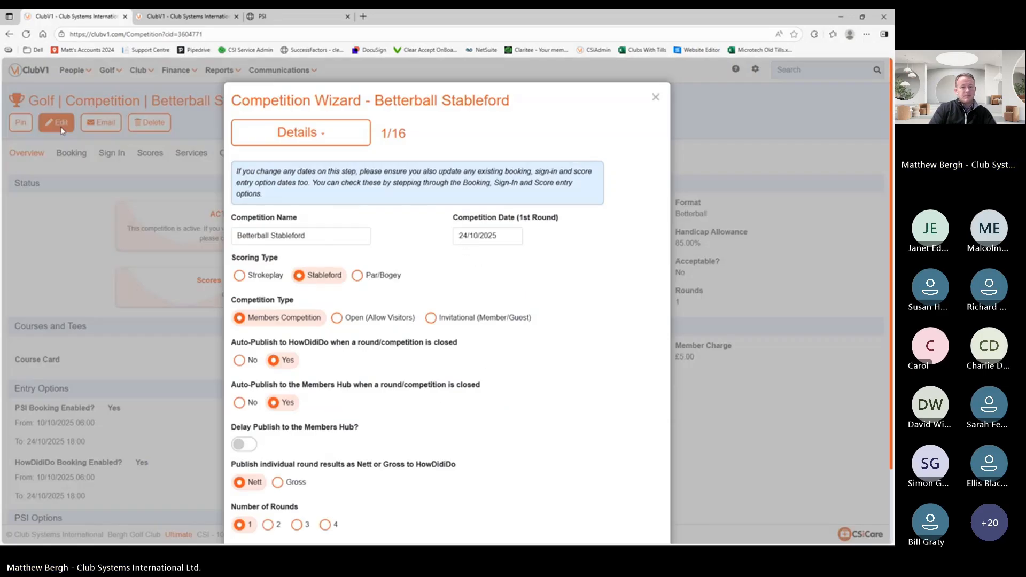
pyautogui.click(301, 134)
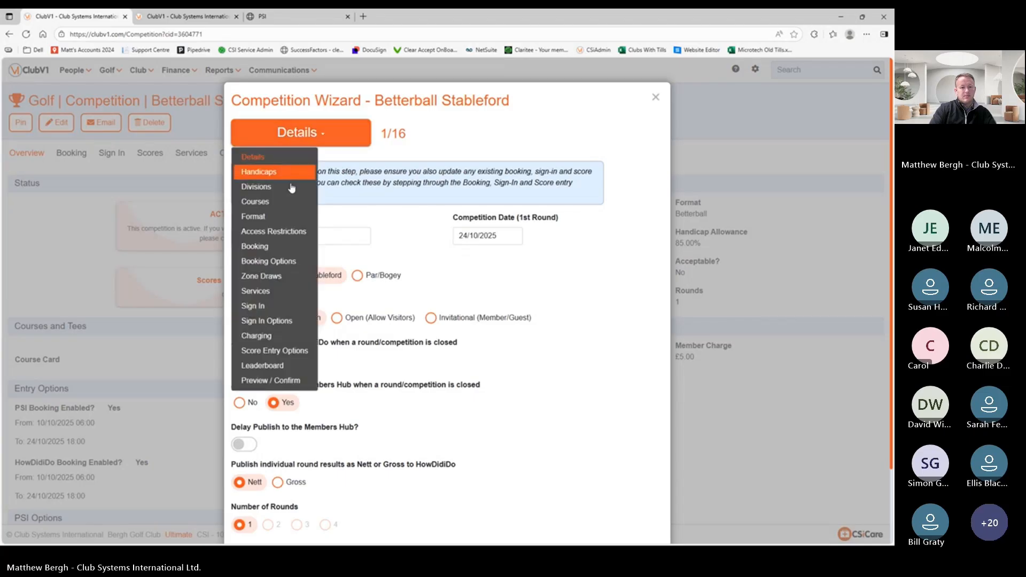
pyautogui.click(265, 351)
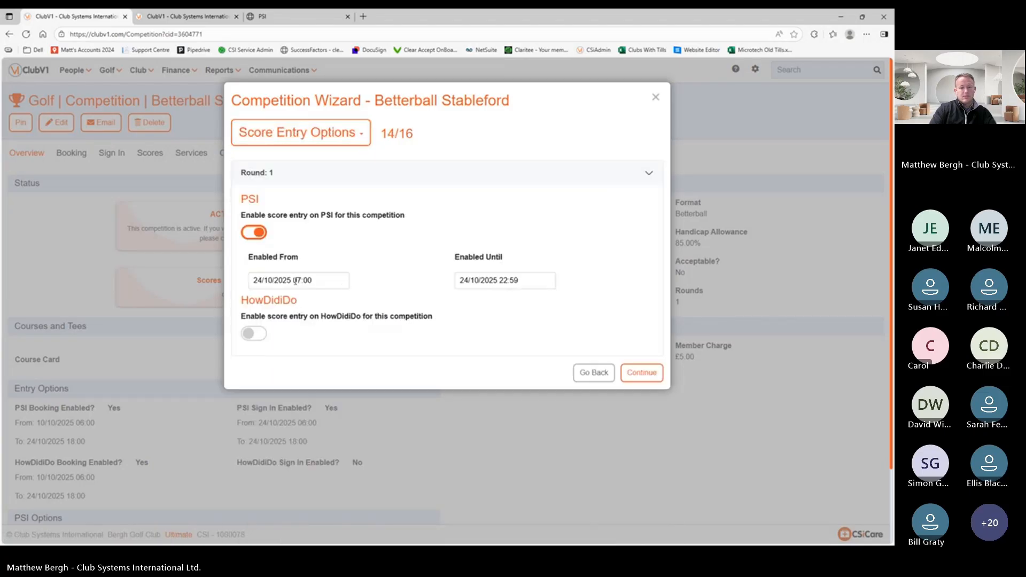
pyautogui.click(300, 133)
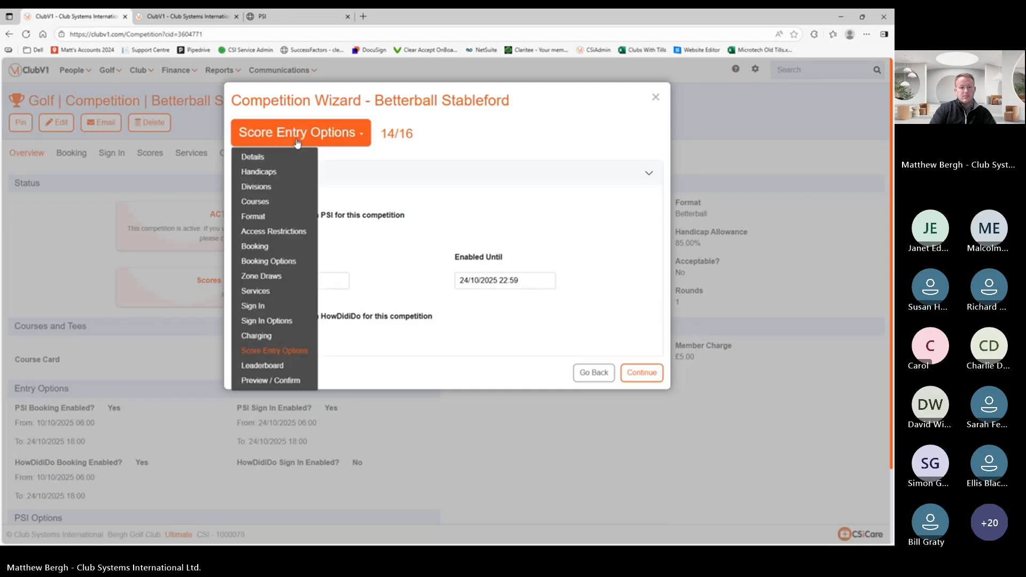
pyautogui.click(269, 335)
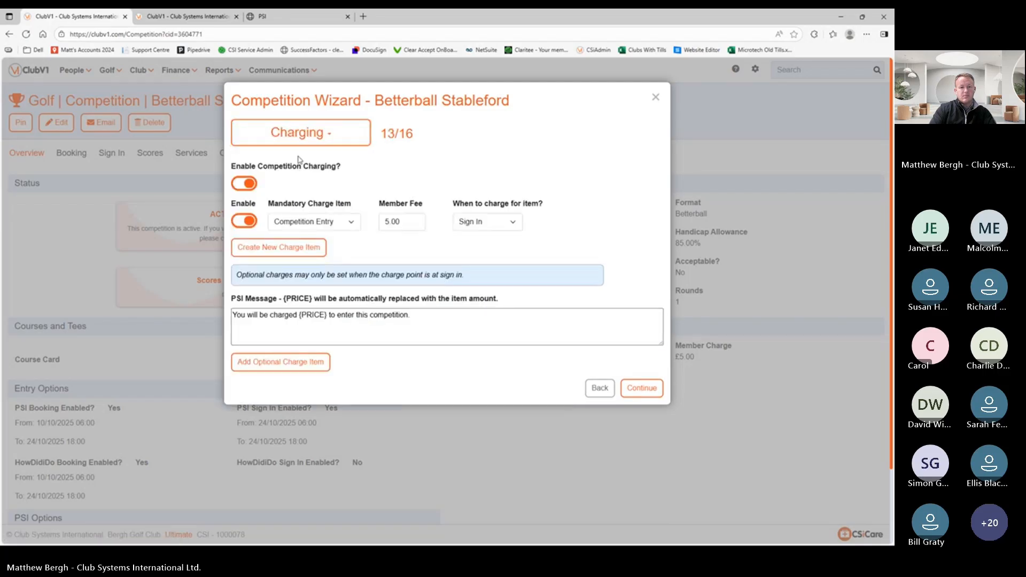
pyautogui.click(297, 133)
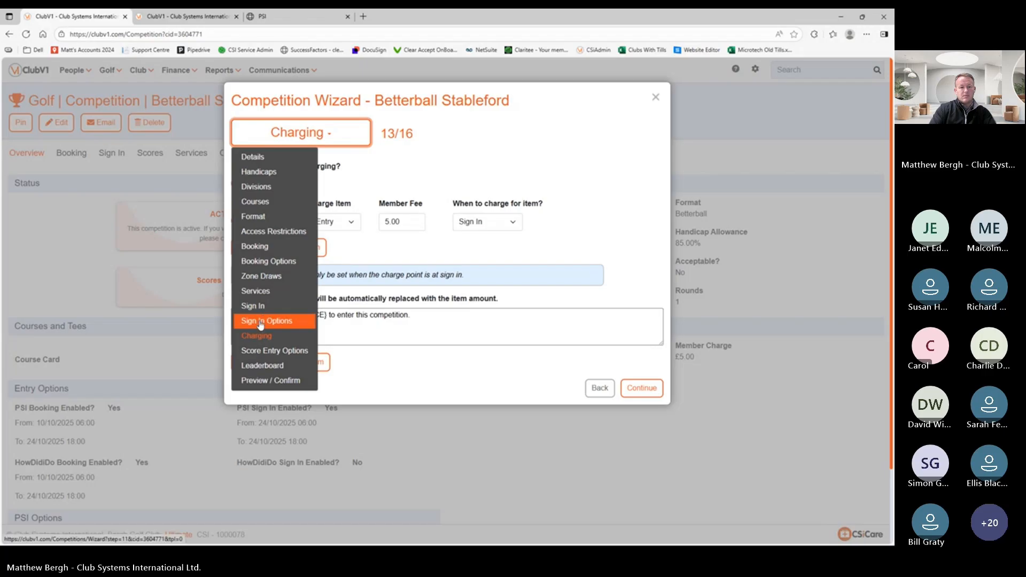
pyautogui.click(262, 323)
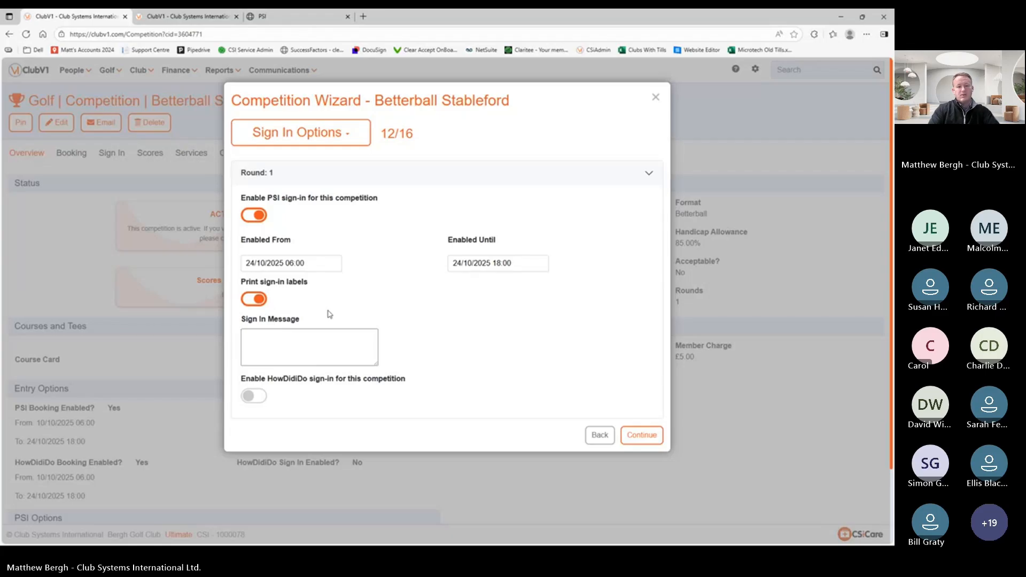
pyautogui.click(649, 439)
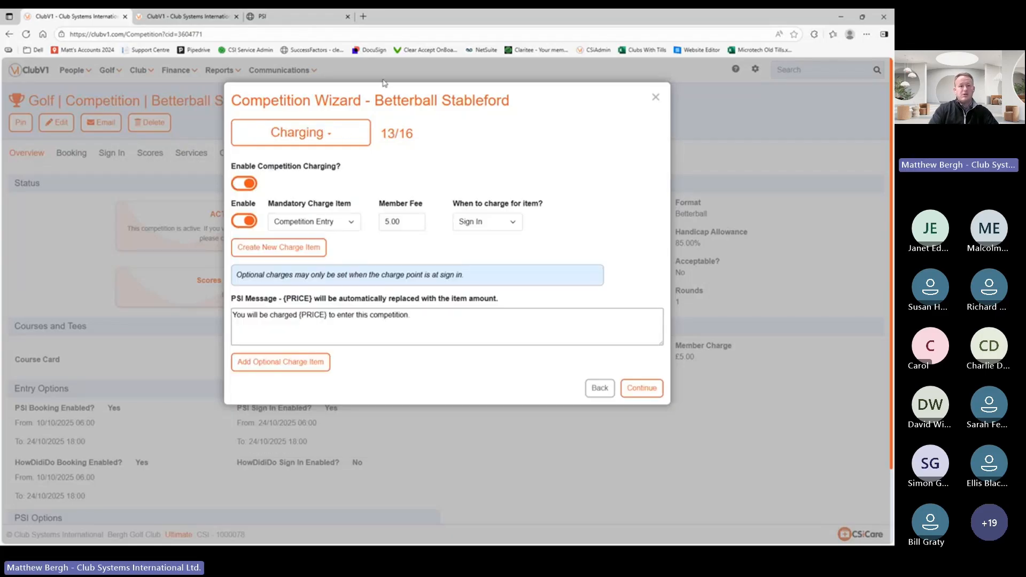
# - Switch to the PSI, end the inactive session and log in again by entering the member's surname and selecting the member
pyautogui.click(300, 19)
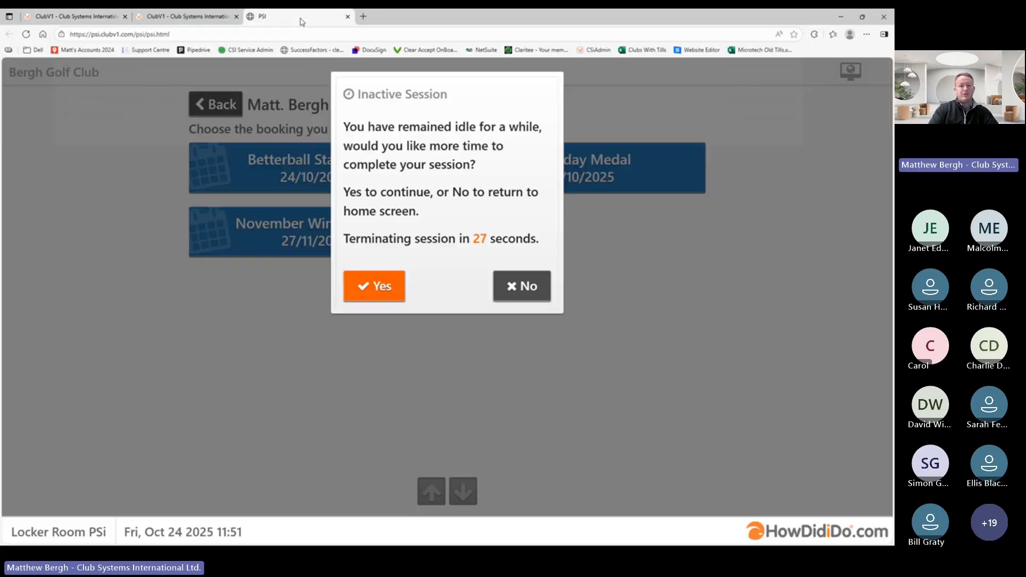
pyautogui.click(528, 286)
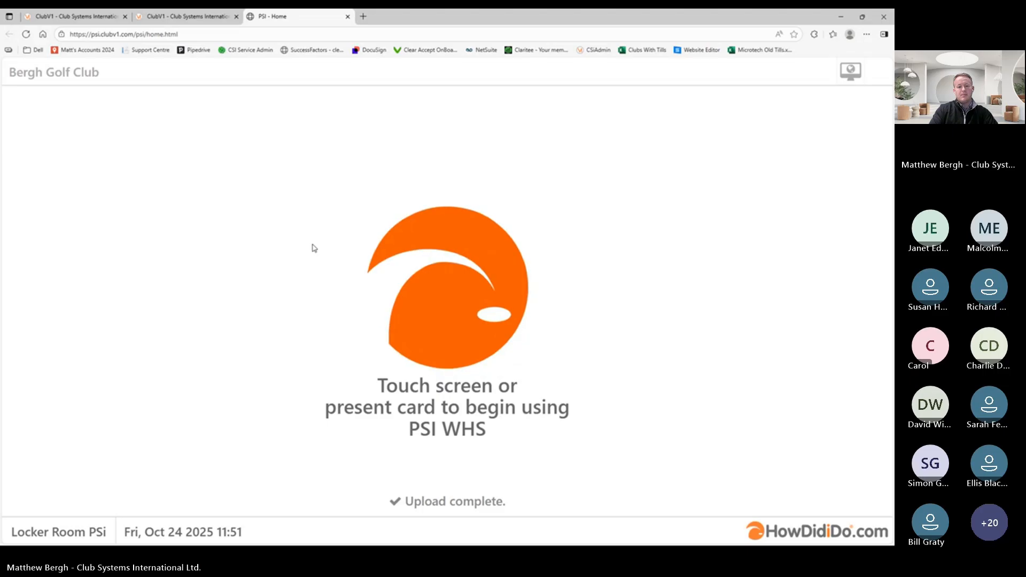
pyautogui.click(406, 347)
pyautogui.click(417, 355)
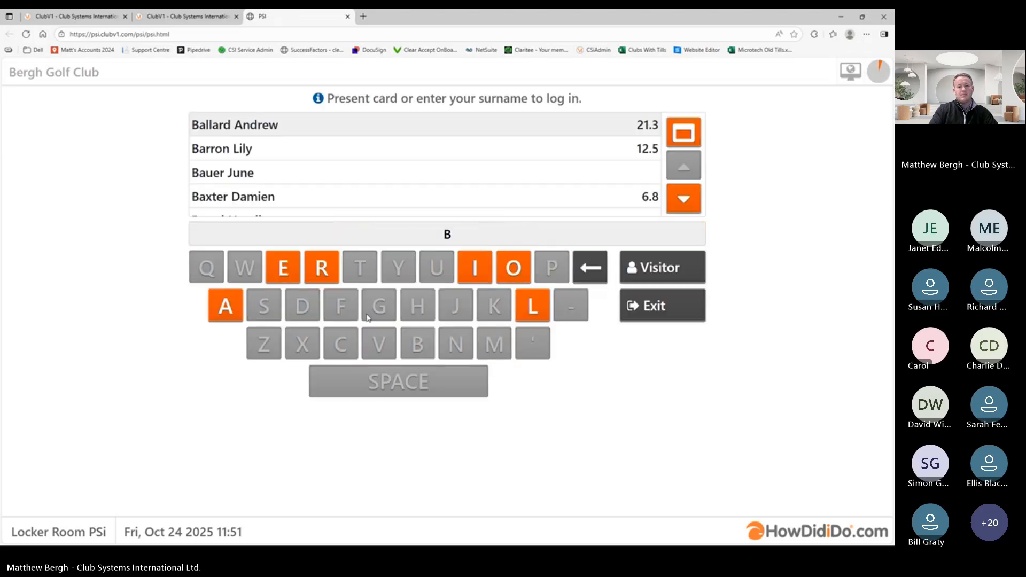
pyautogui.click(284, 266)
pyautogui.click(321, 267)
pyautogui.click(379, 306)
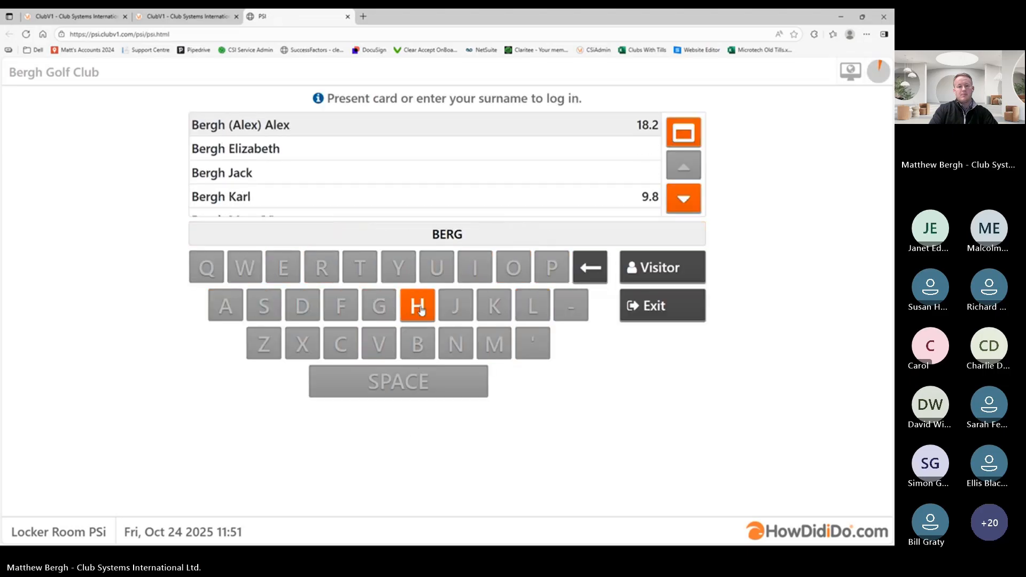
pyautogui.click(418, 304)
pyautogui.click(681, 208)
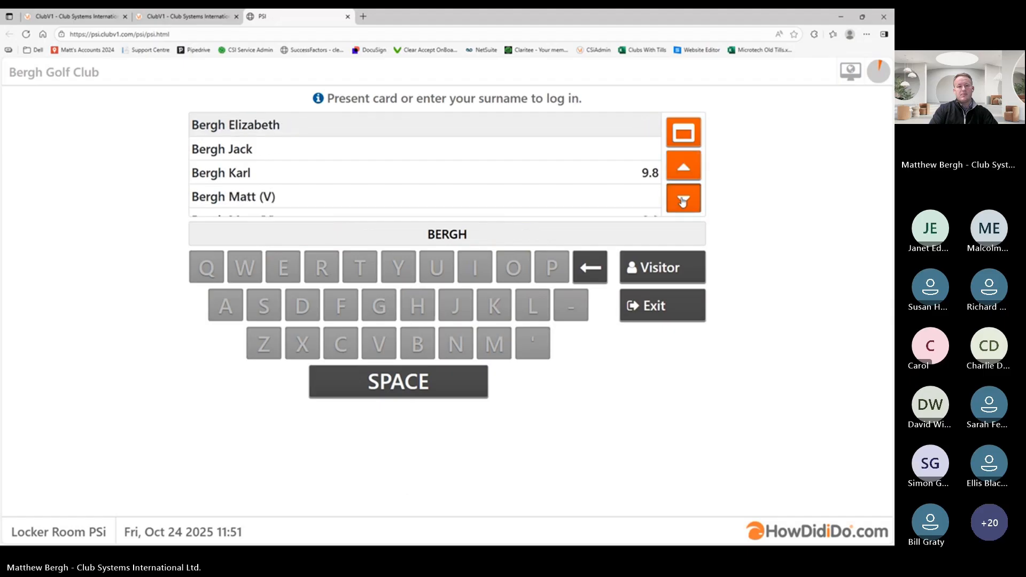
pyautogui.click(681, 204)
pyautogui.click(682, 201)
pyautogui.click(457, 197)
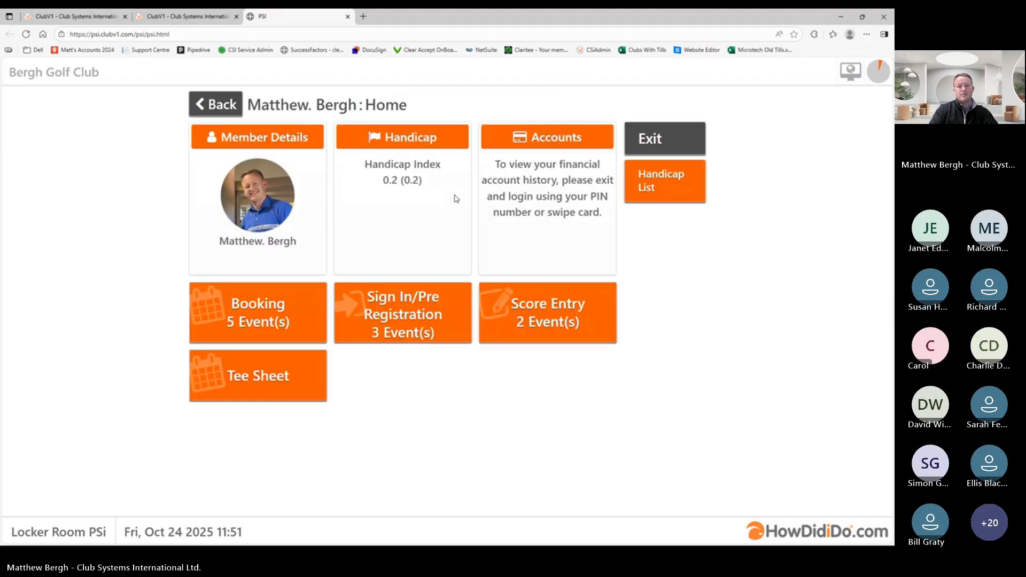
# - Create a two-player team for the 24/10/2025 Betterball Stableford sign-in, adding a member found by surname as Player 2, and save it
pyautogui.click(390, 309)
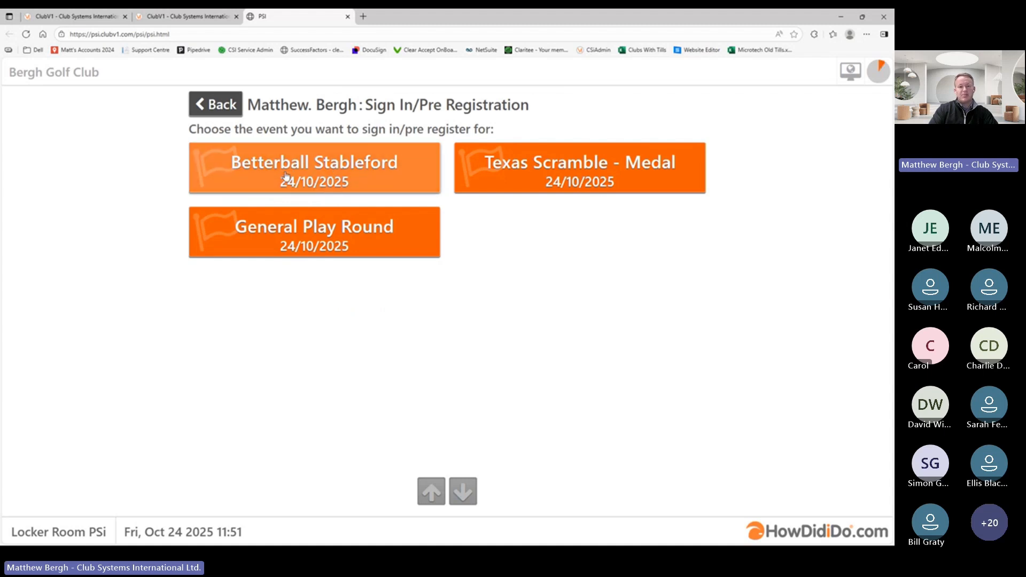
pyautogui.click(316, 176)
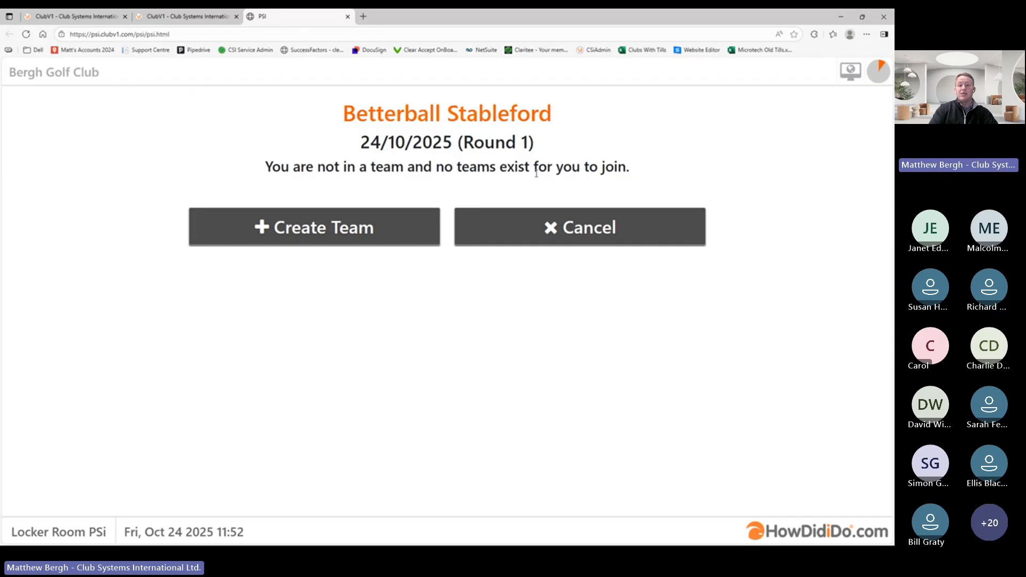
pyautogui.click(319, 234)
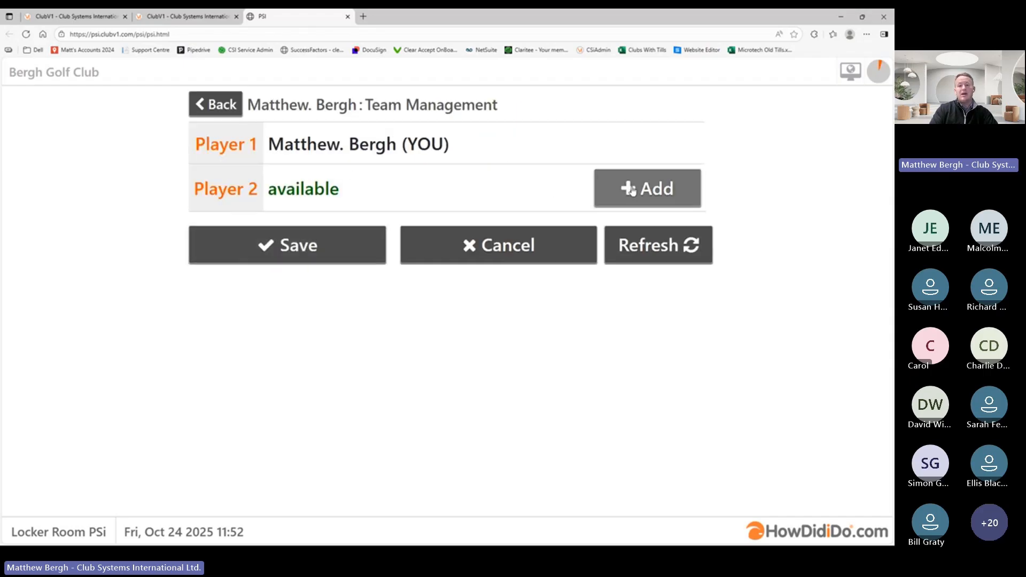
pyautogui.click(644, 192)
pyautogui.click(341, 342)
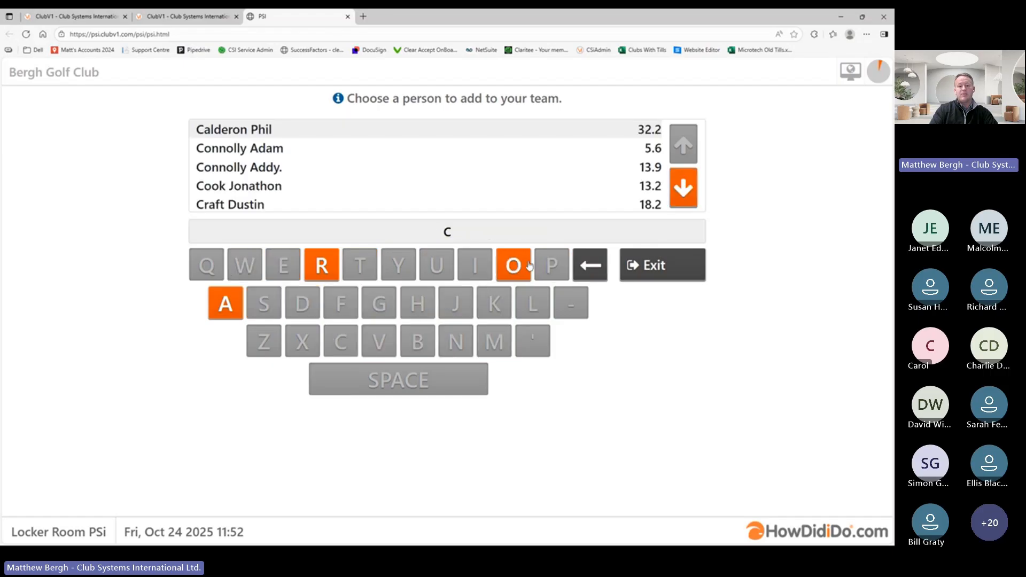
pyautogui.click(513, 264)
pyautogui.click(464, 341)
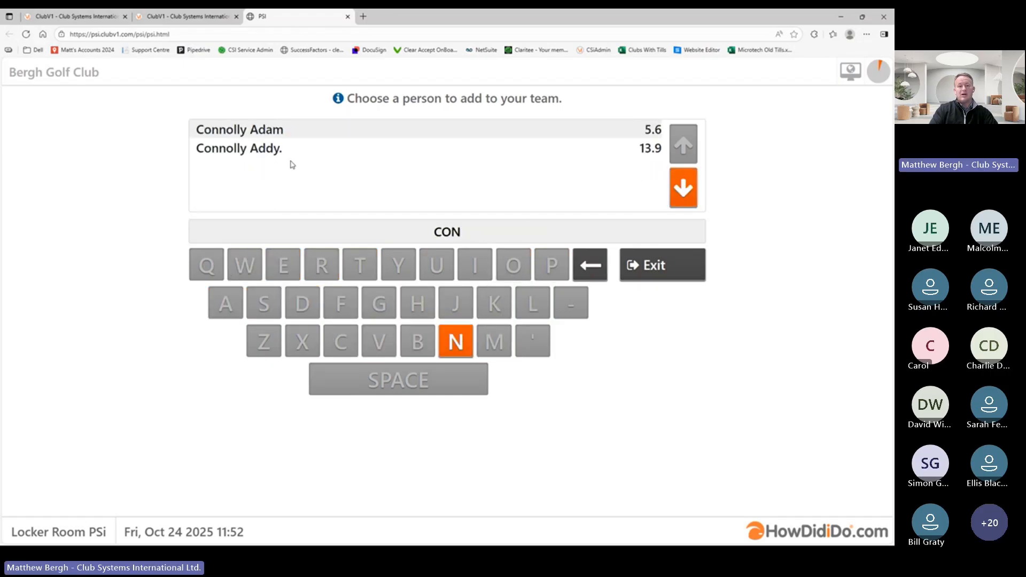
pyautogui.click(257, 148)
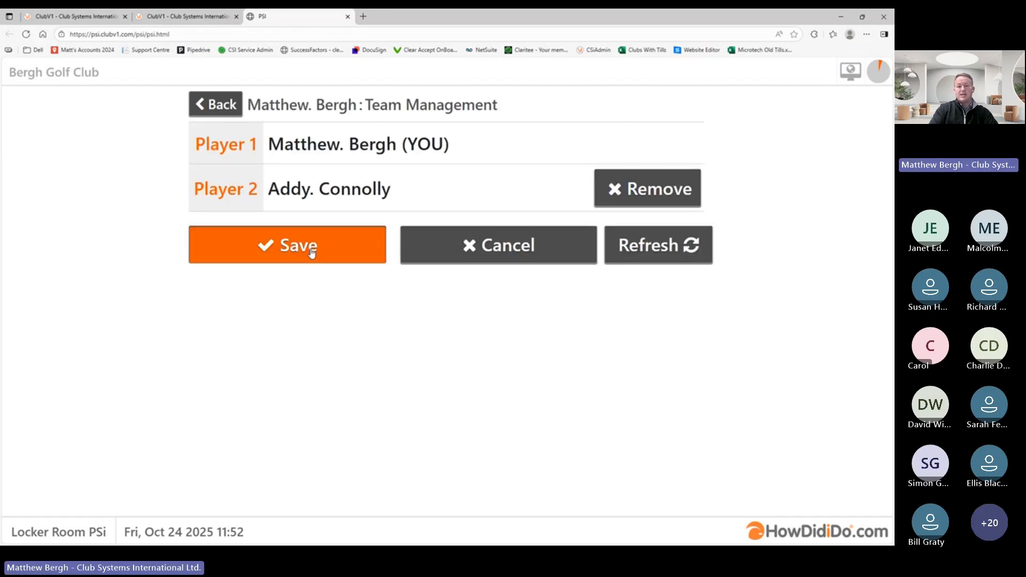
pyautogui.click(312, 252)
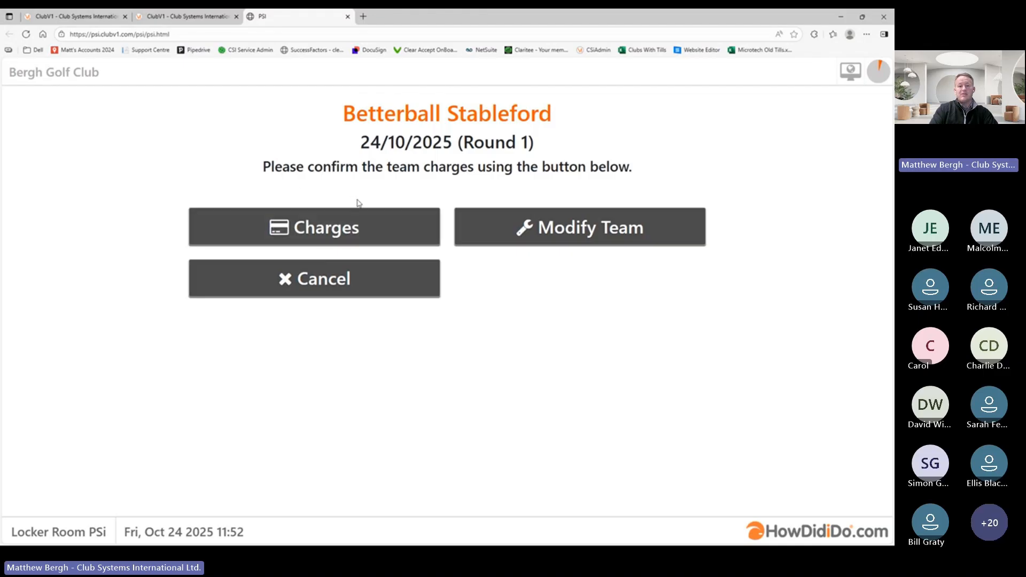
# - Accept the £5.00 charge for all players, sign in the Betterball Stableford team and finish without performing another action
pyautogui.click(329, 230)
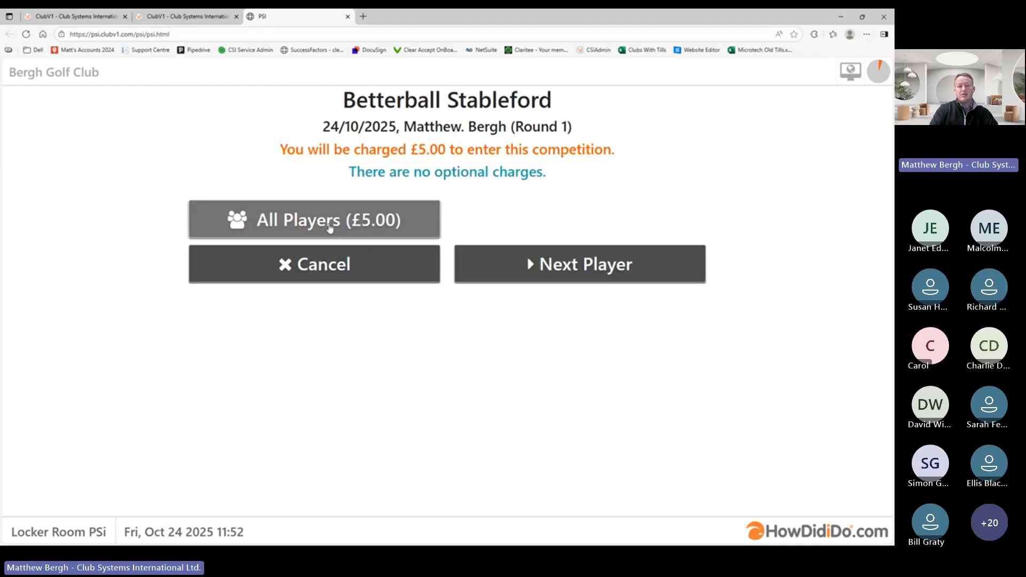
pyautogui.click(298, 222)
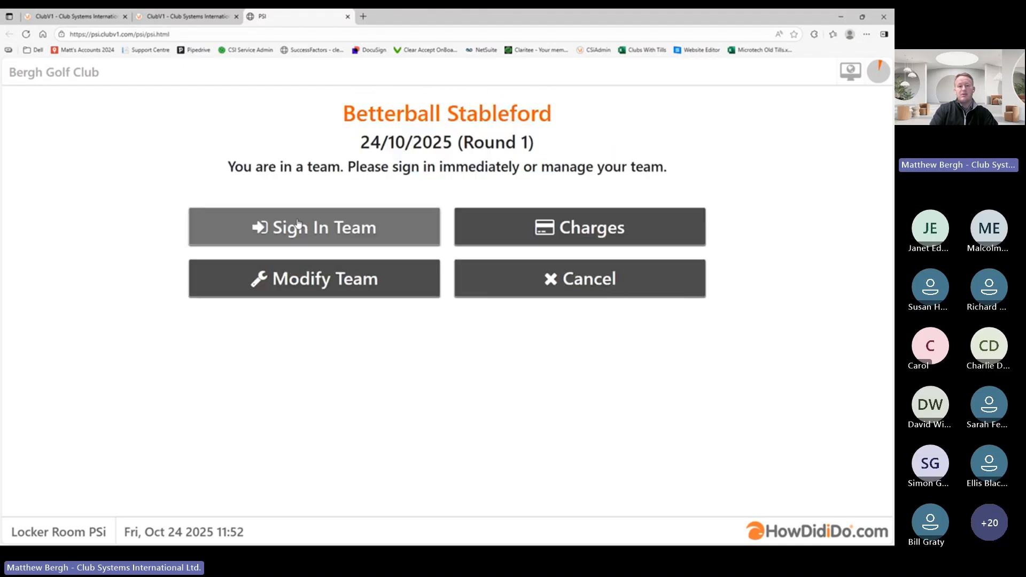
pyautogui.click(341, 230)
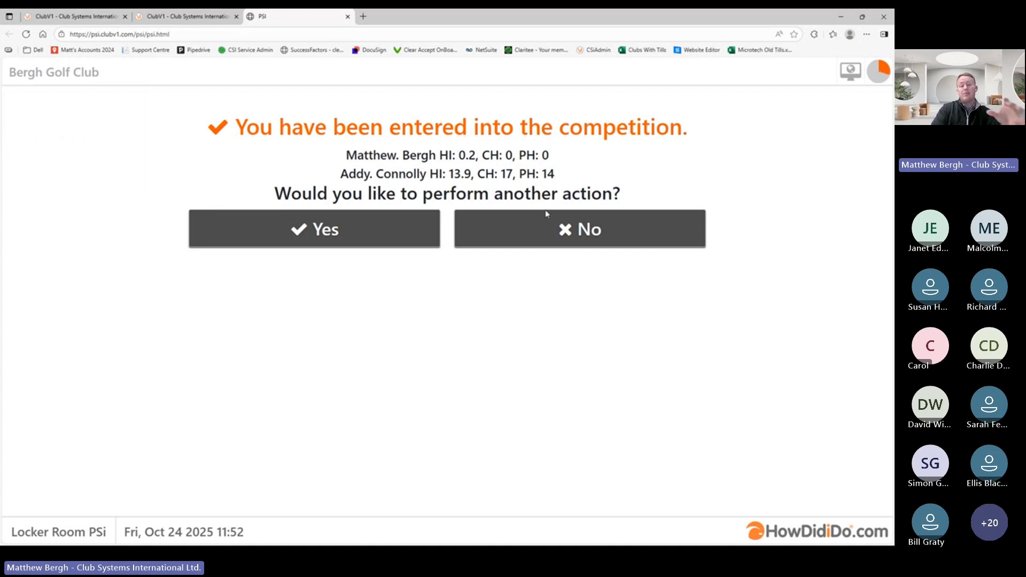
pyautogui.click(552, 227)
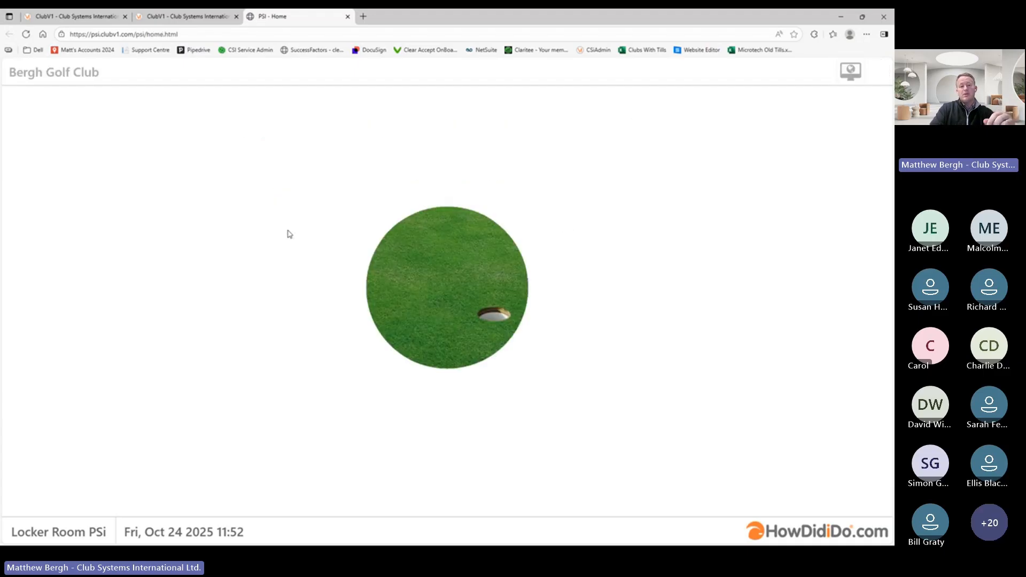
# - Log back in to the PSI by entering the same member's surname and selecting the member from the list
pyautogui.click(417, 344)
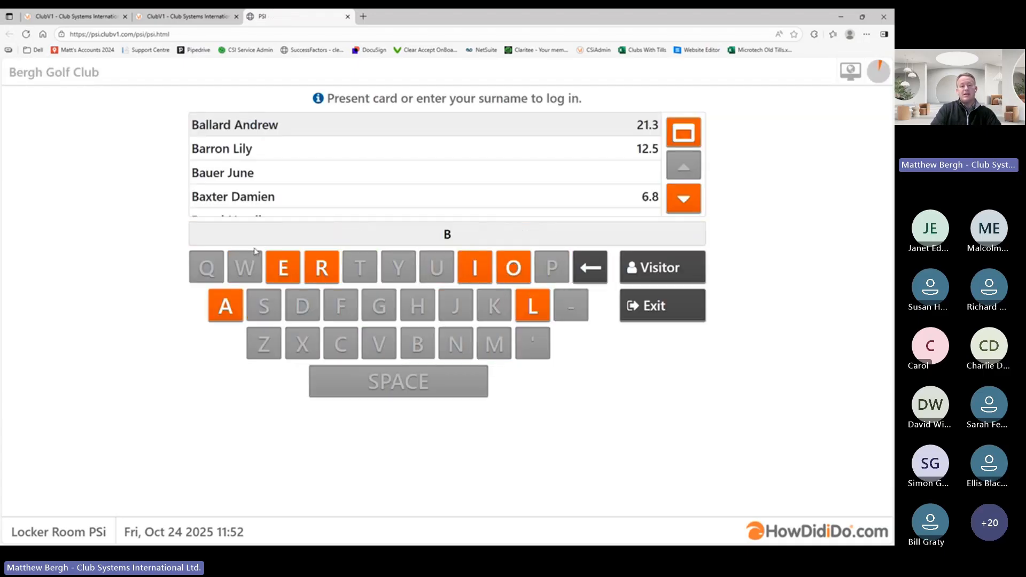
pyautogui.click(284, 267)
pyautogui.click(322, 270)
pyautogui.click(379, 306)
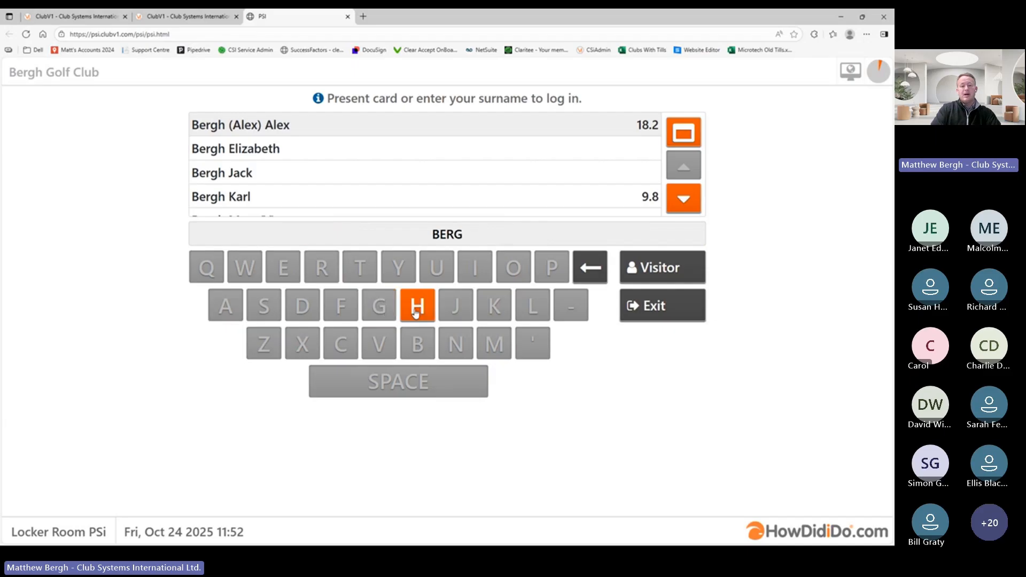
pyautogui.click(416, 309)
pyautogui.click(680, 204)
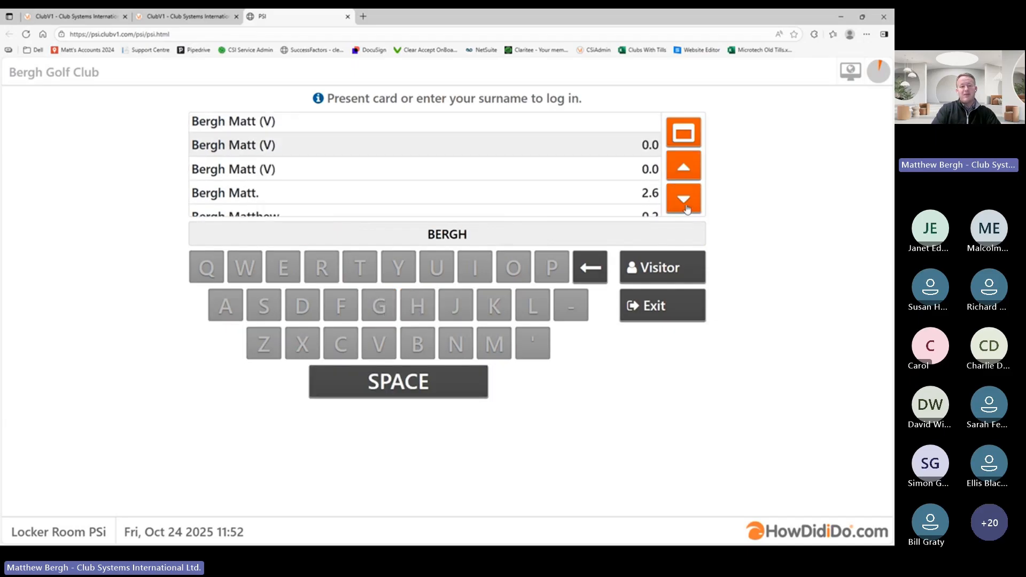
pyautogui.click(383, 179)
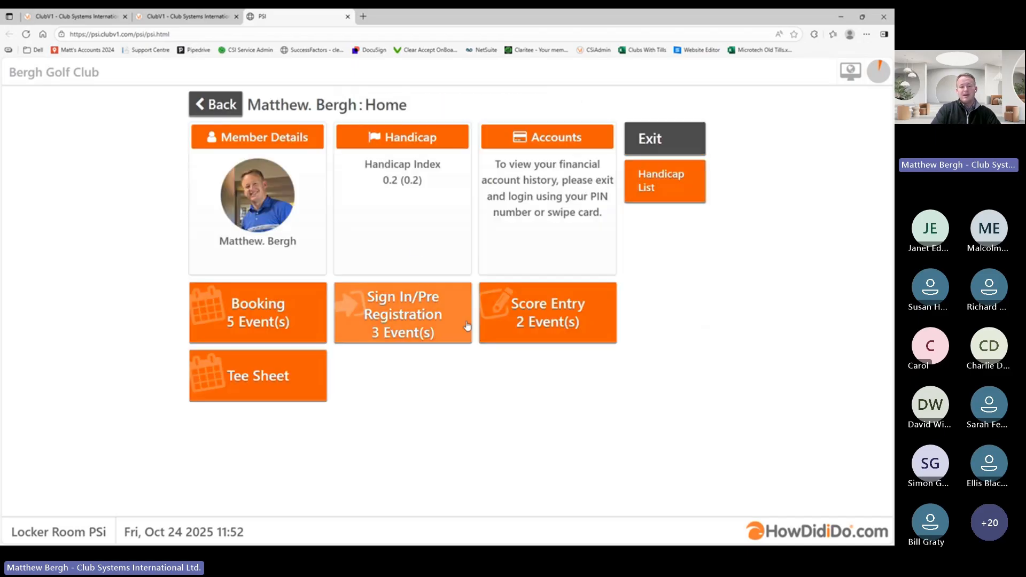
# - Open the 24/10/2025 Texas Scramble - Medal event for sign-in and start creating a team
pyautogui.click(403, 311)
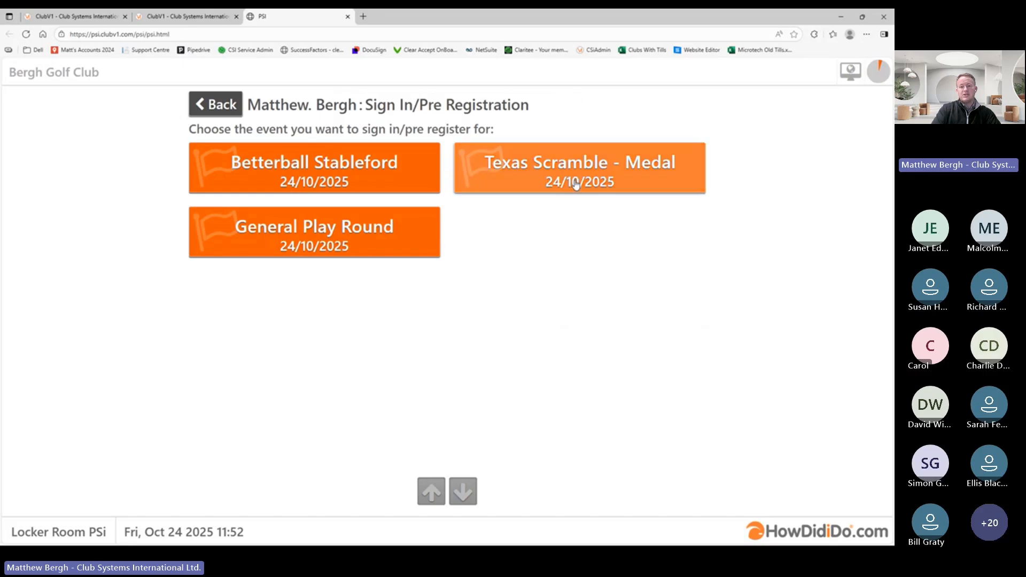
pyautogui.click(575, 181)
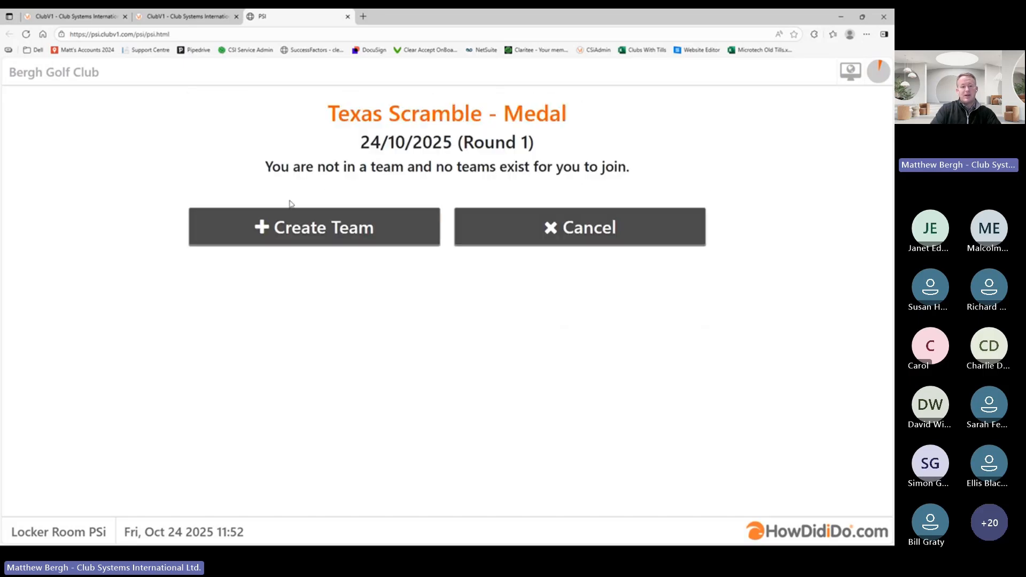
pyautogui.click(356, 211)
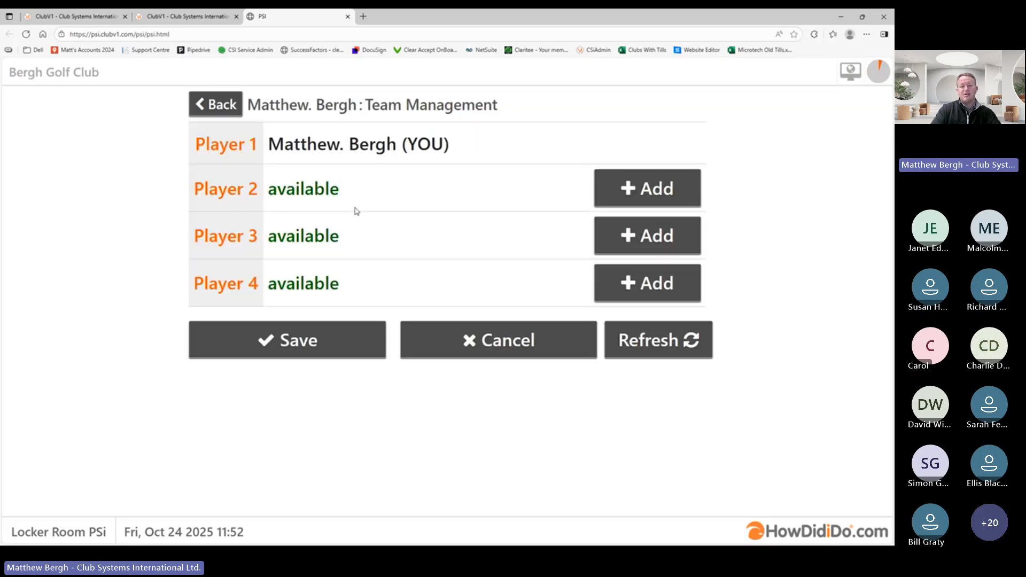
# - Add a member found by surname as Player 2 of the Texas Scramble - Medal team
pyautogui.click(648, 191)
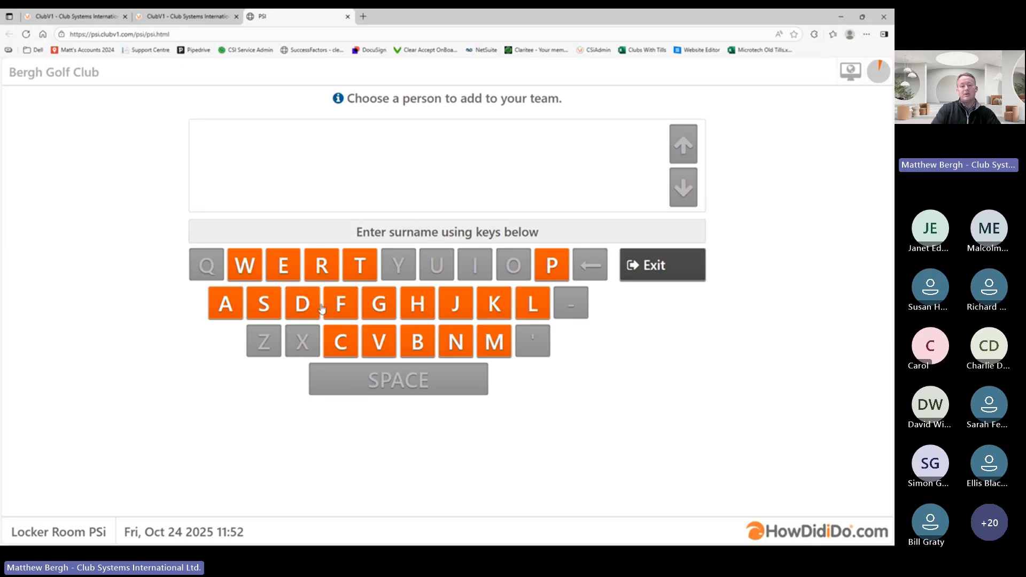
pyautogui.click(417, 303)
pyautogui.click(513, 265)
pyautogui.click(552, 265)
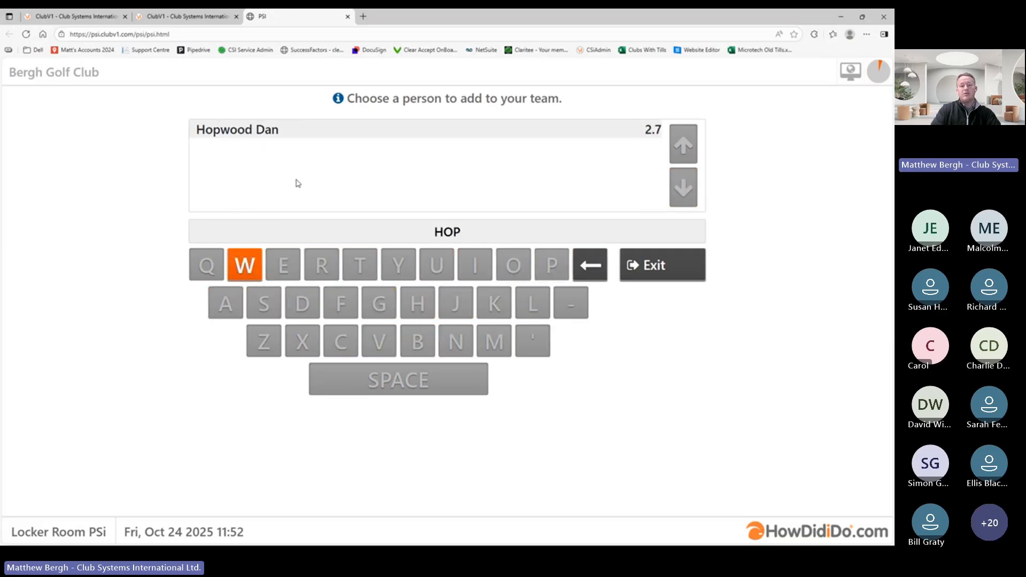
pyautogui.click(259, 134)
# - Add a second member found by surname to the Texas Scramble - Medal team as Player 3
pyautogui.click(649, 234)
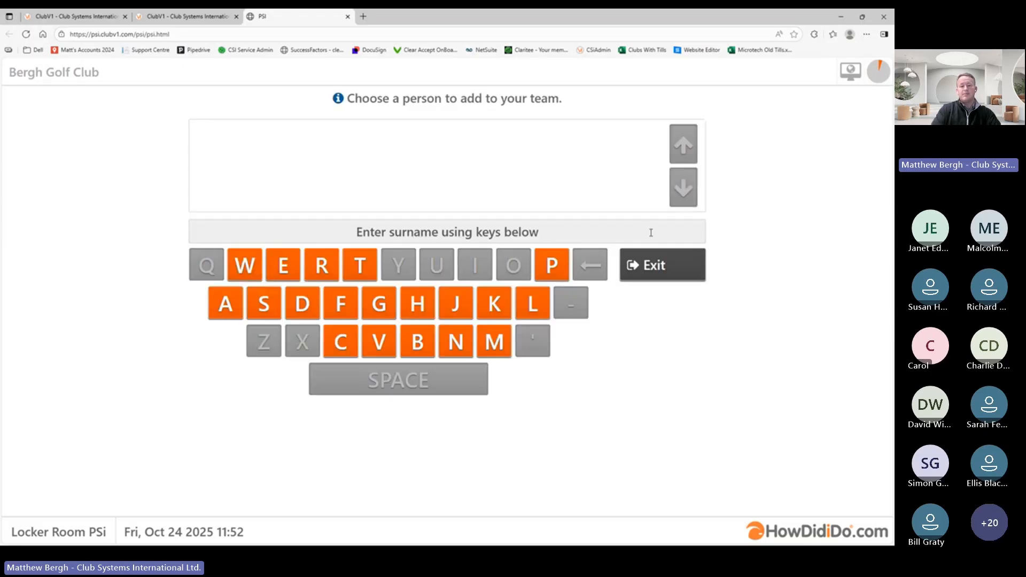
pyautogui.click(340, 341)
pyautogui.click(513, 265)
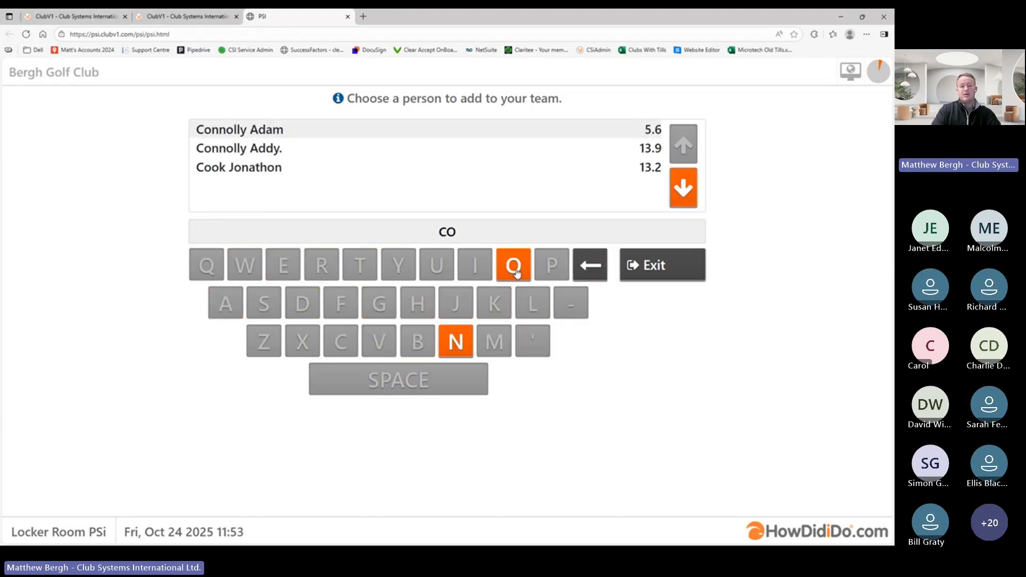
pyautogui.click(256, 149)
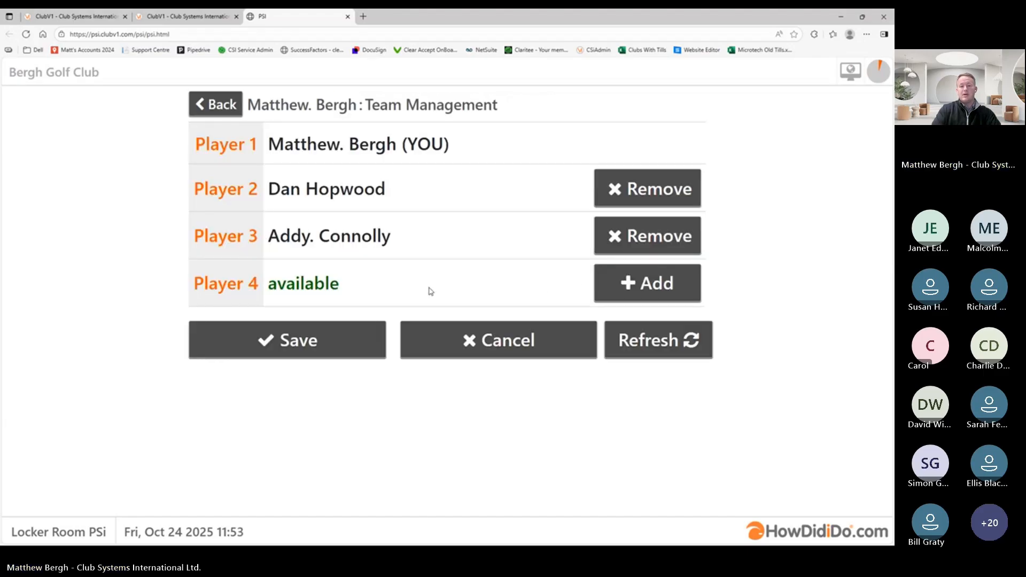
# - Add another member found by surname as Player 4 and save the four-player Texas Scramble team
pyautogui.click(644, 285)
pyautogui.click(337, 345)
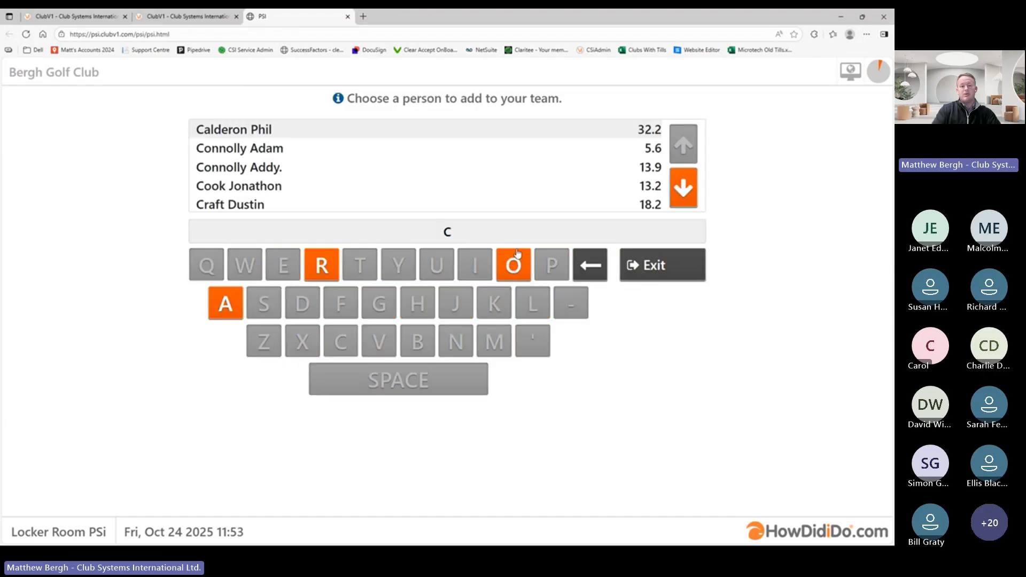
pyautogui.click(513, 265)
pyautogui.click(512, 265)
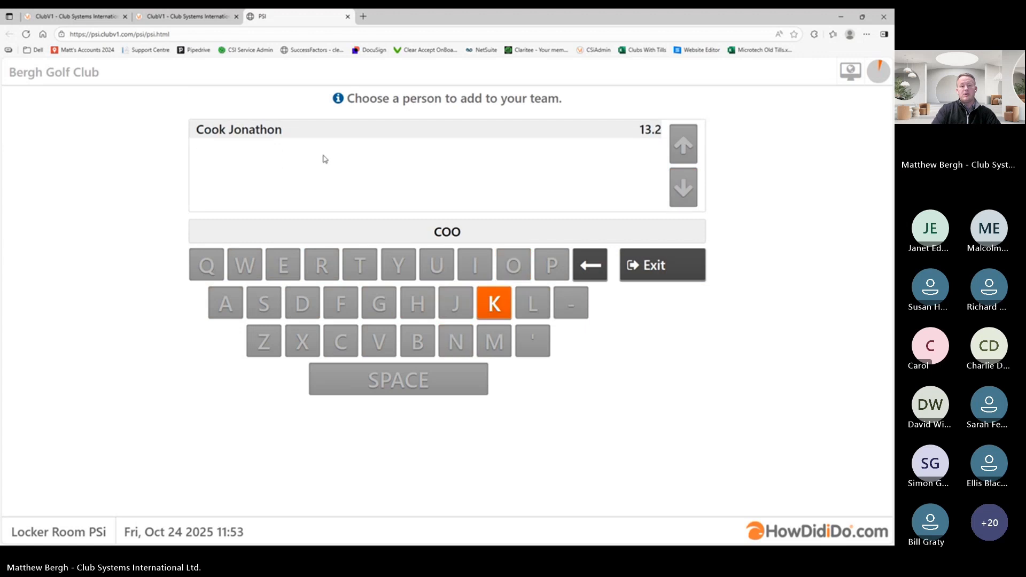
pyautogui.click(286, 138)
pyautogui.click(326, 338)
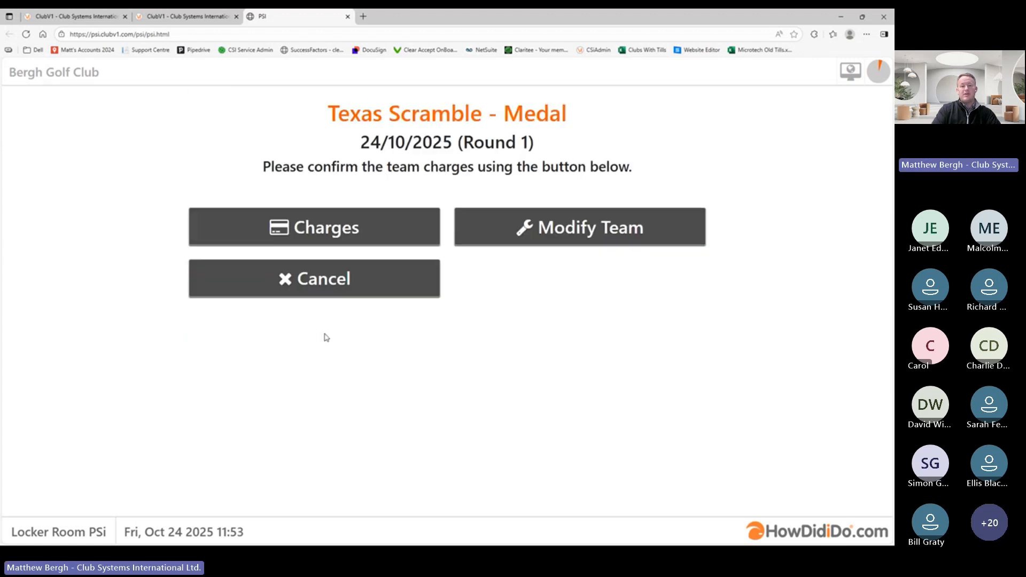
# - Accept the £5.00 charge for all players, sign in the Texas Scramble team and finish without performing another action
pyautogui.click(335, 227)
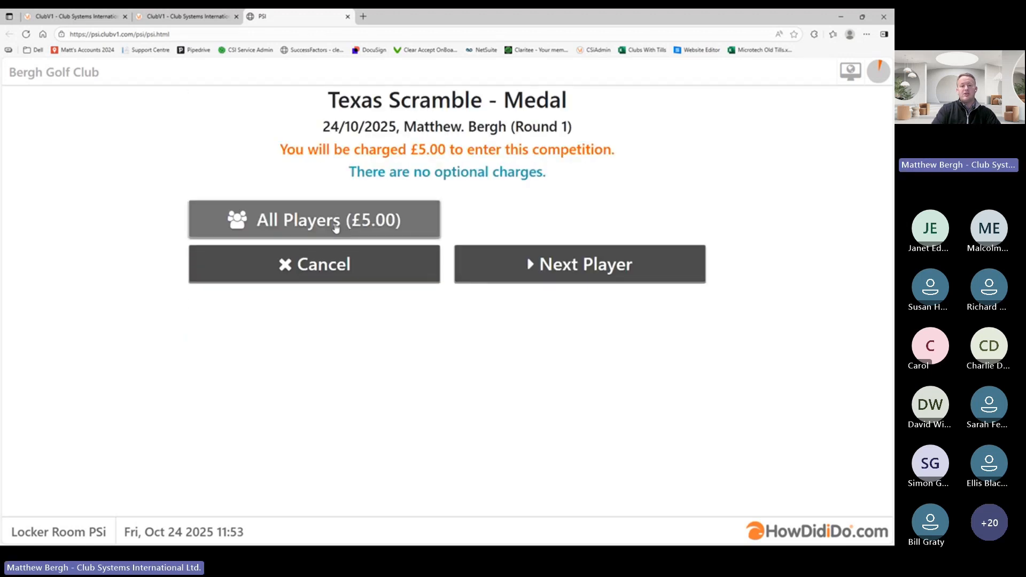
pyautogui.click(304, 220)
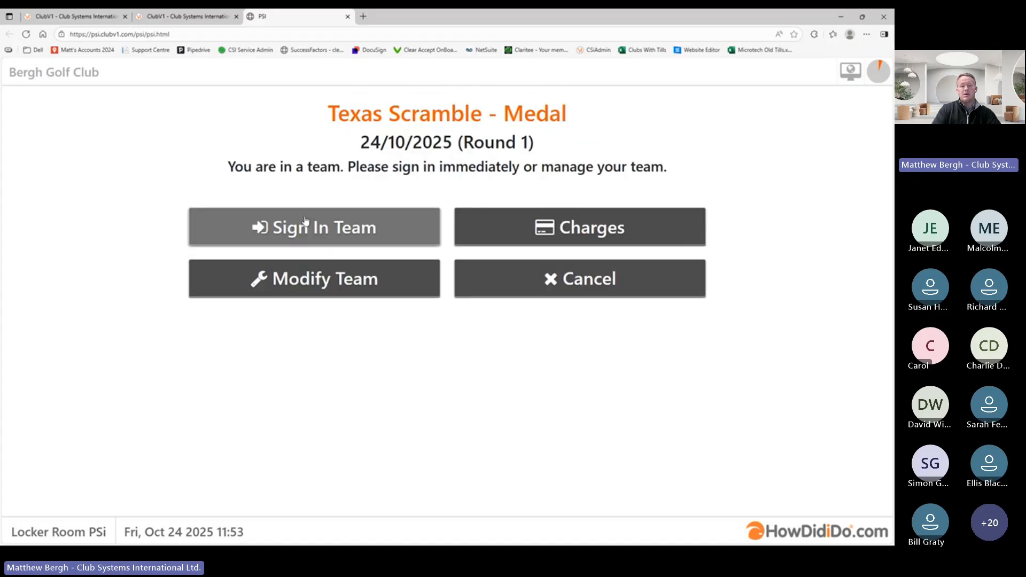
pyautogui.click(348, 230)
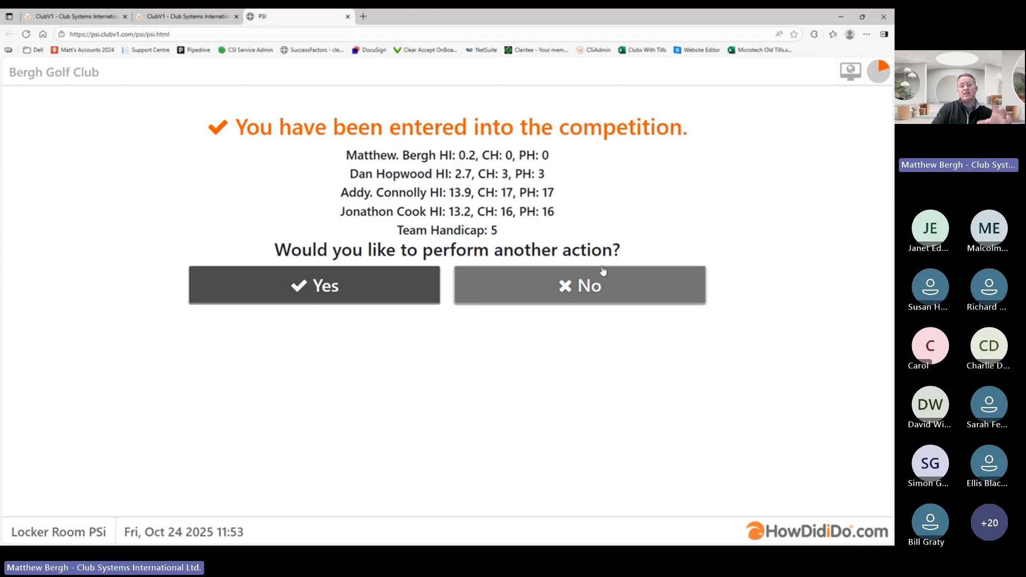
pyautogui.click(597, 298)
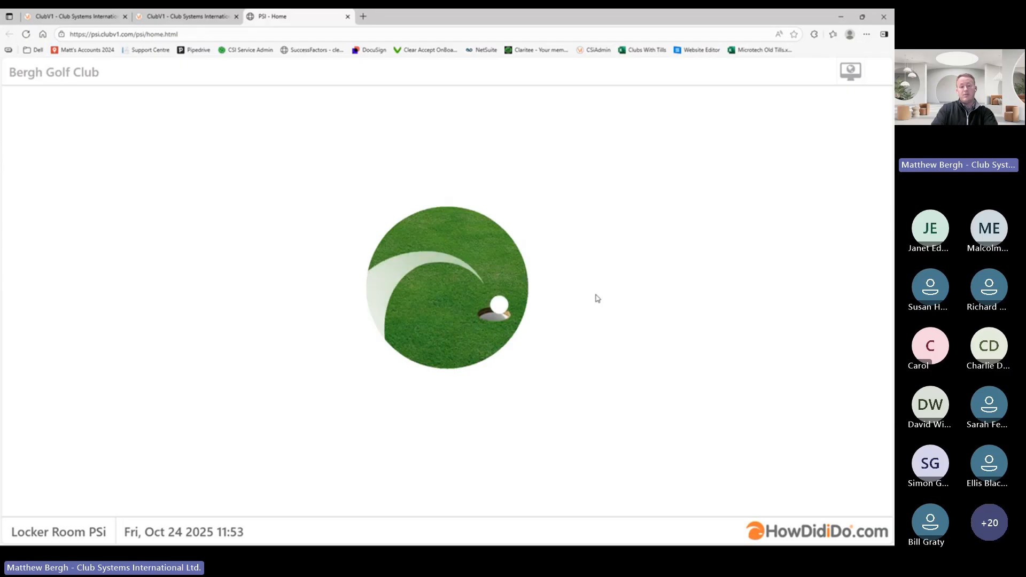
# - Switch to the presentation and open the scorecard label link on the "Signing in and Creating Teams on the PSi" slide
pyautogui.hotkey('alt', 'Tab')
pyautogui.hotkey('alt', 'Tab')
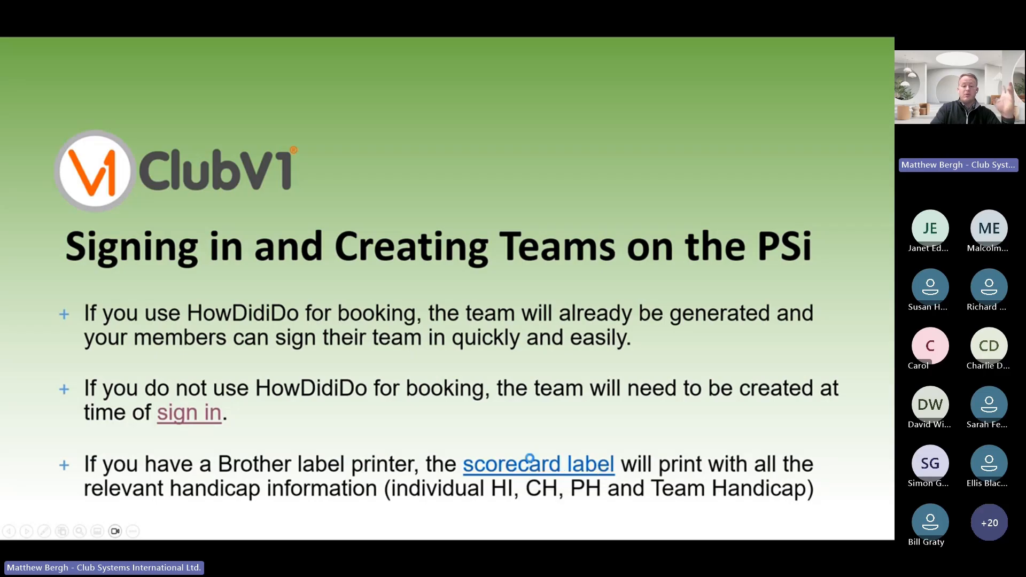
pyautogui.click(529, 460)
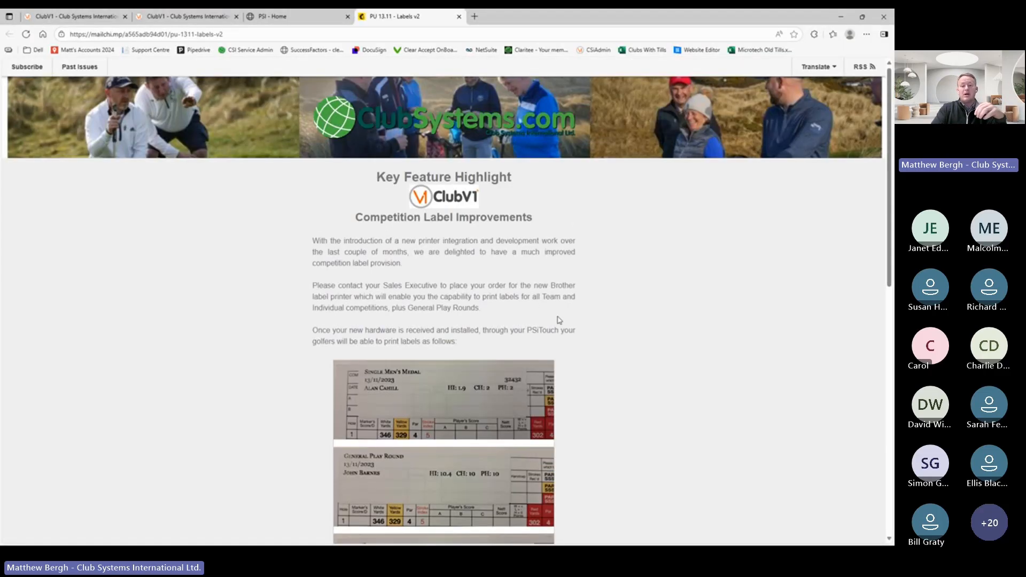
# - Examine the Competition Label Improvements page's sample labels for individual, Greensomes, Texas Scramble, Foursomes and Betterball rounds, including their handicap details
pyautogui.scroll(-4, 559, 319)
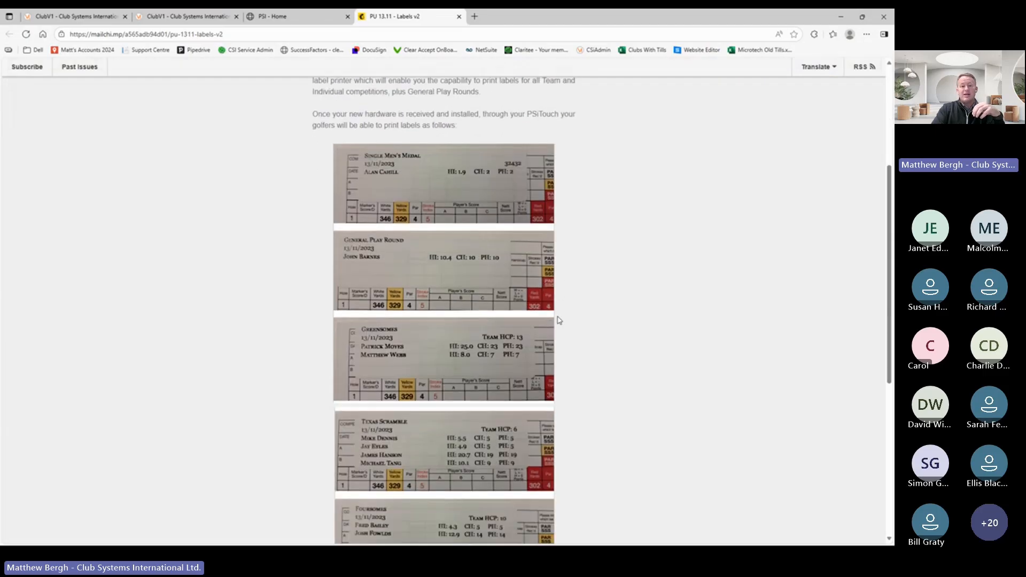
pyautogui.scroll(-1, 558, 320)
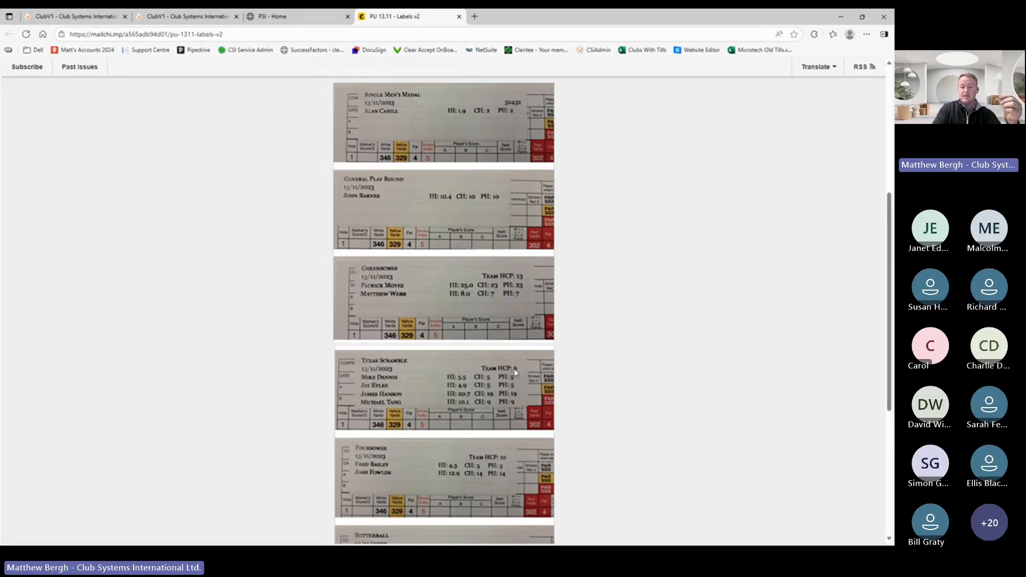
pyautogui.scroll(-2, 501, 369)
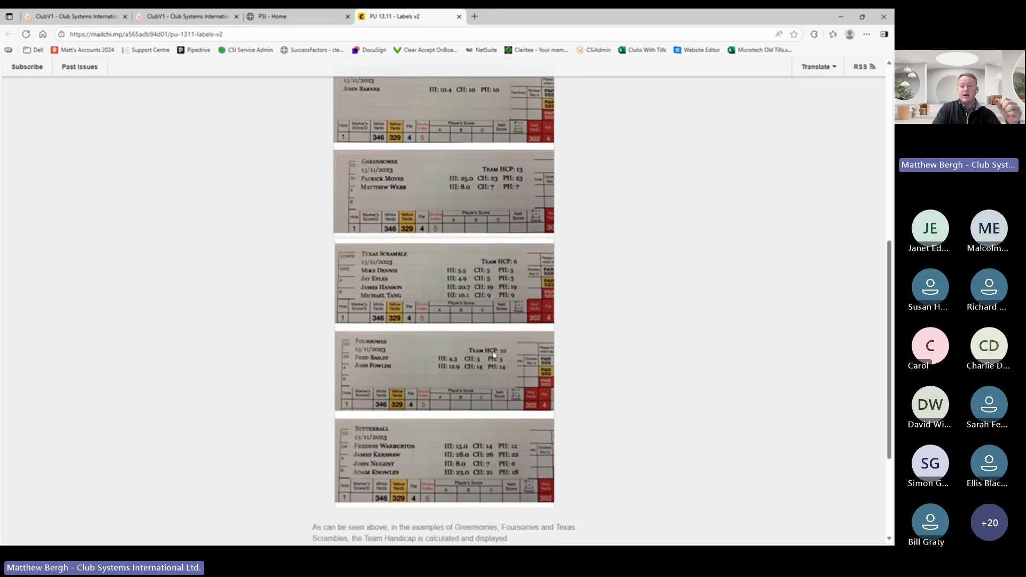
pyautogui.scroll(-2, 450, 407)
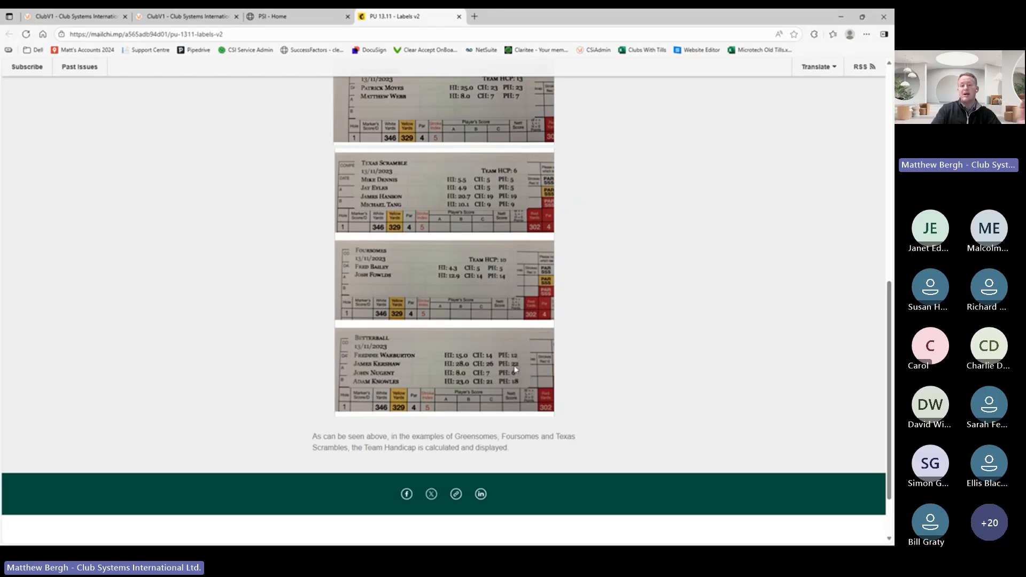
pyautogui.scroll(15, 567, 163)
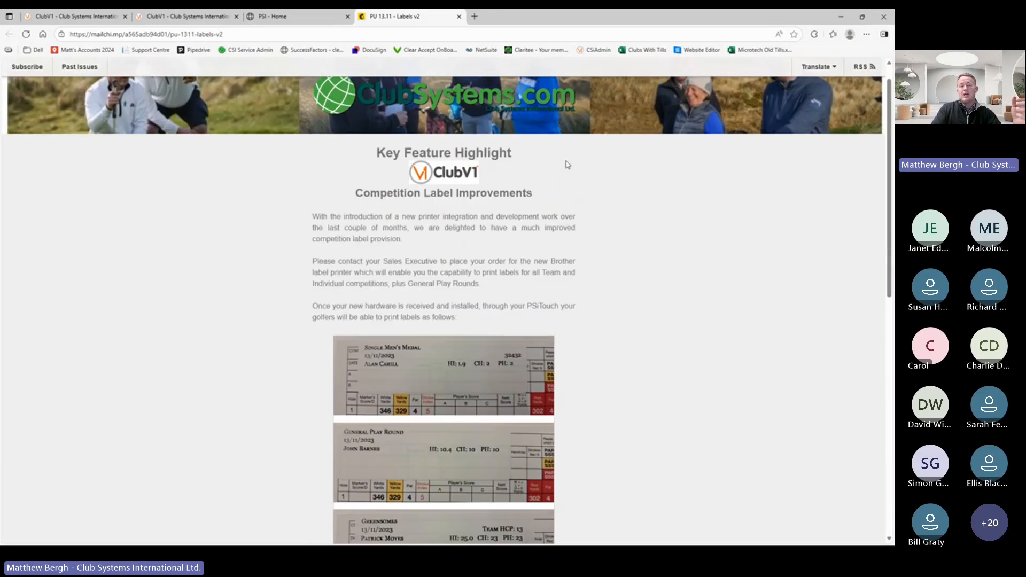
pyautogui.scroll(-5, 591, 317)
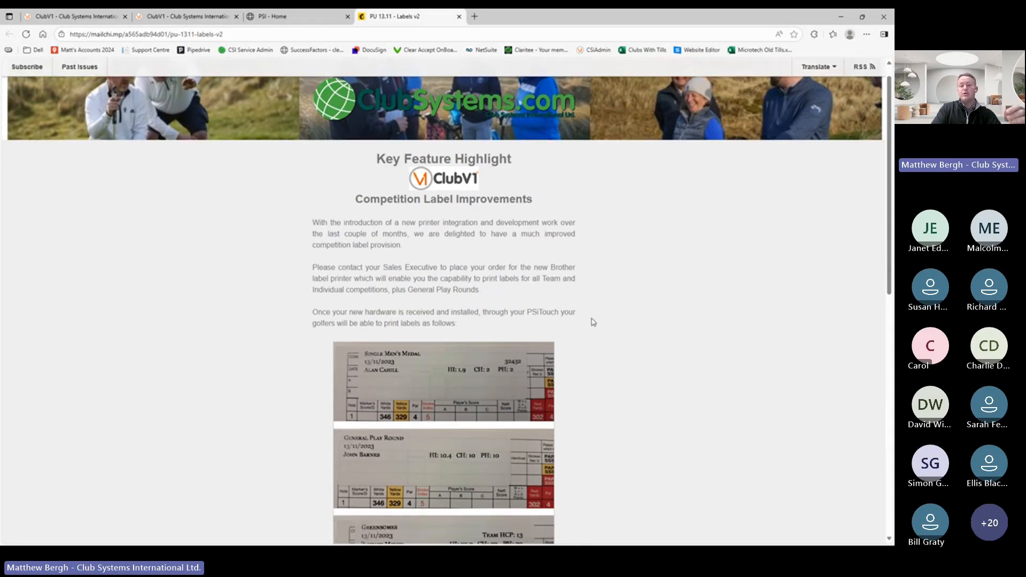
pyautogui.scroll(-1, 591, 321)
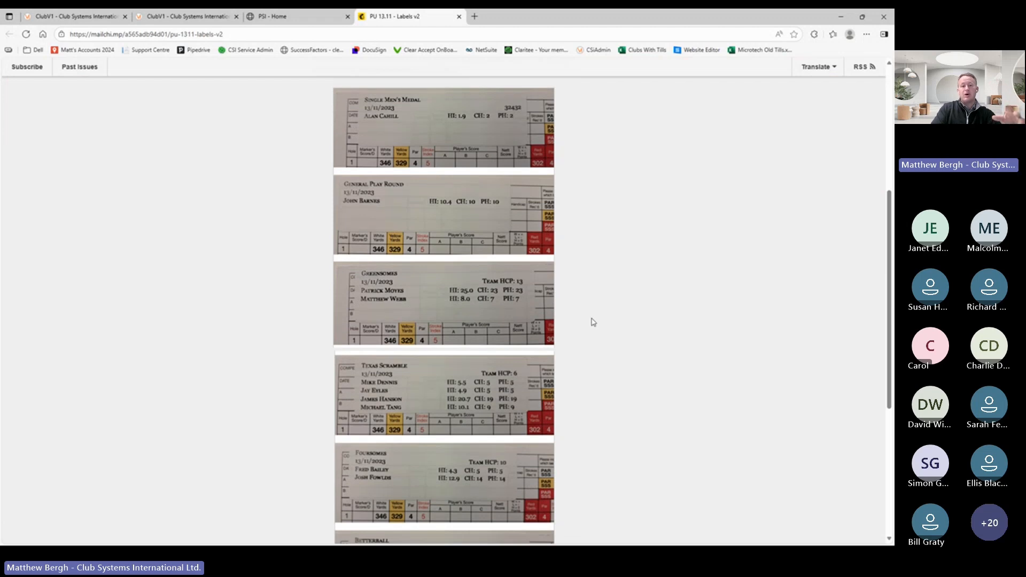
pyautogui.scroll(-2, 592, 321)
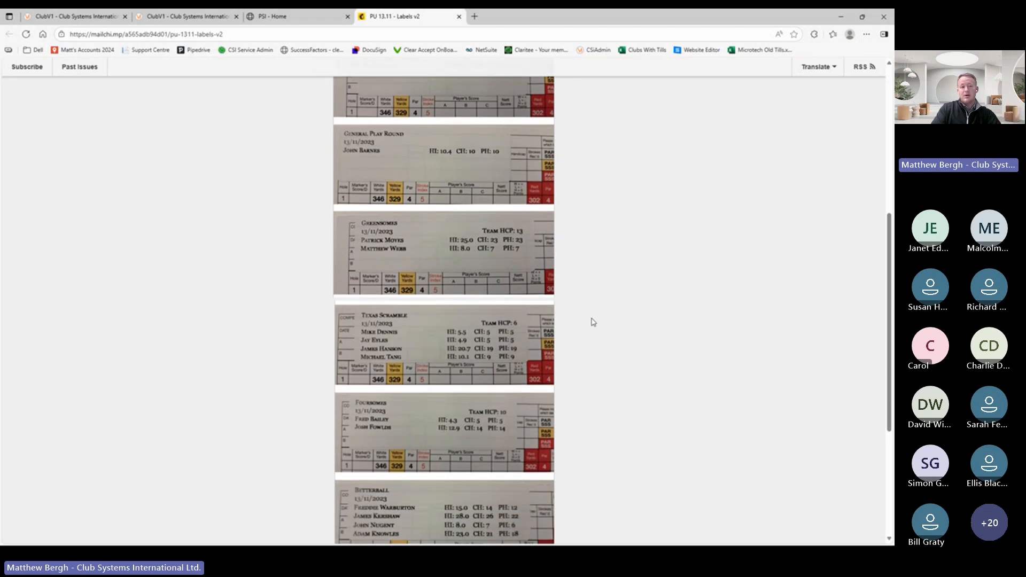
# - Return to the presentation and show the "Score Entry on the PSi" slide
pyautogui.hotkey('alt', 'Tab')
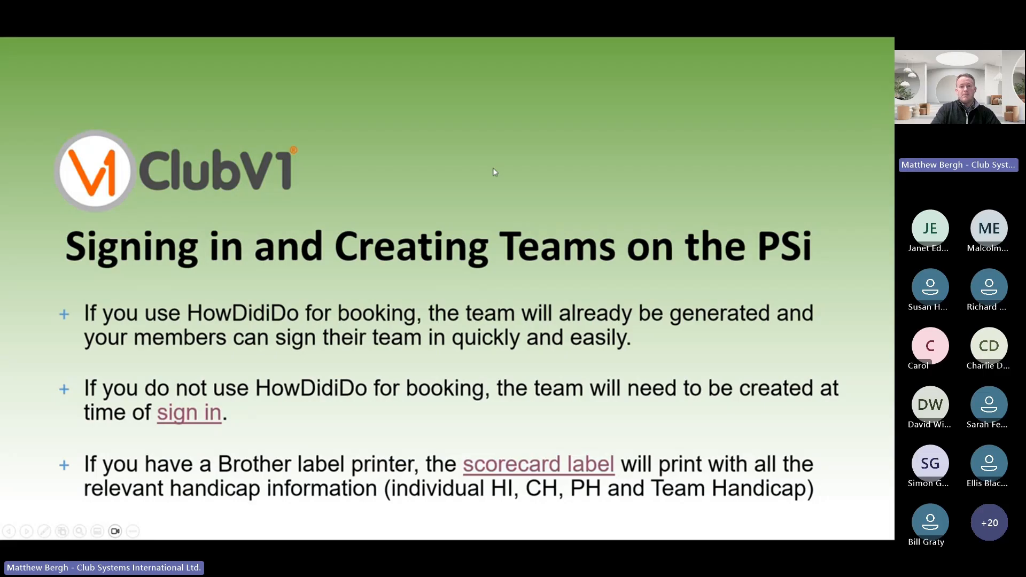
pyautogui.press('Right')
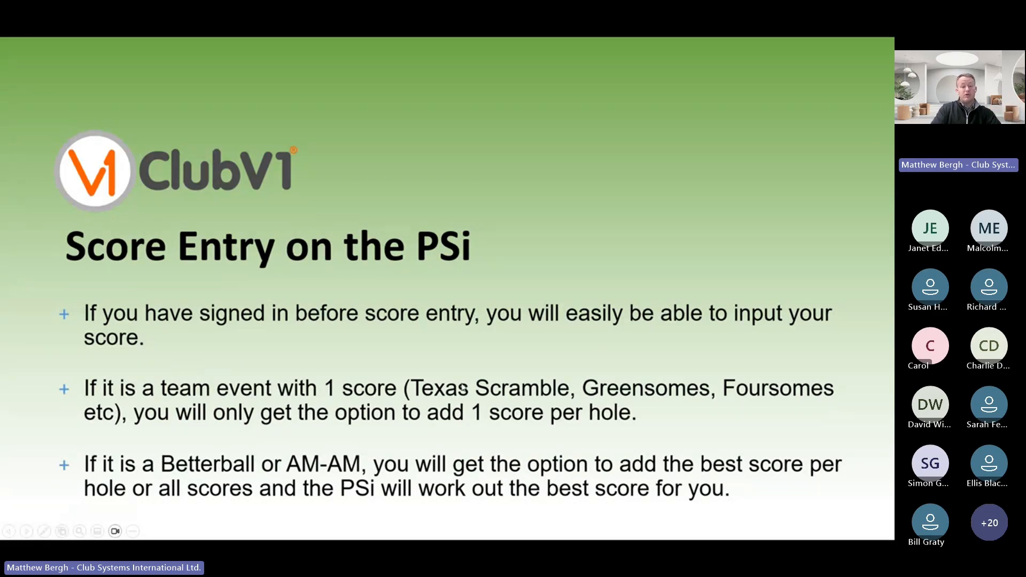
pyautogui.press('Right')
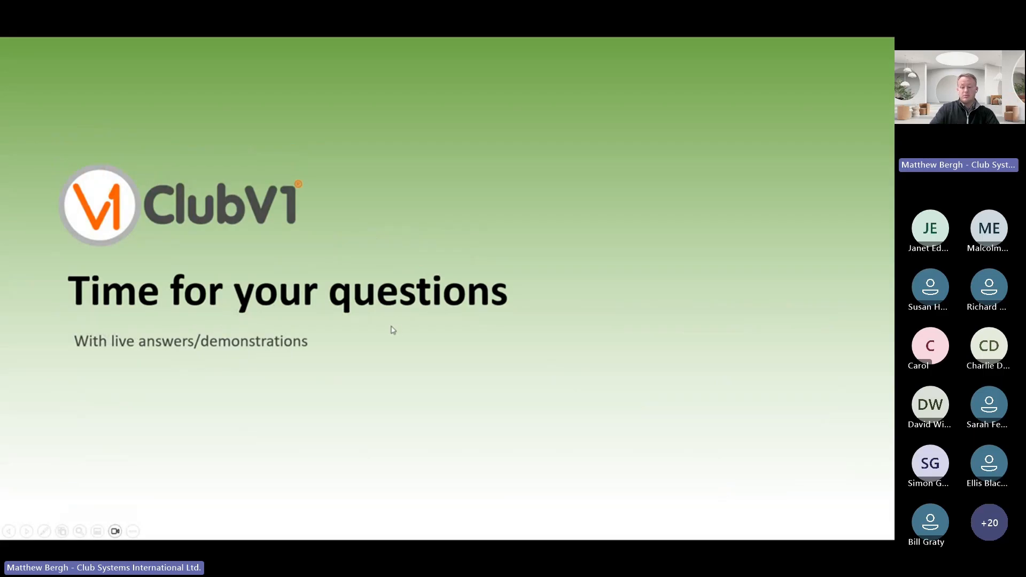
pyautogui.press('Left')
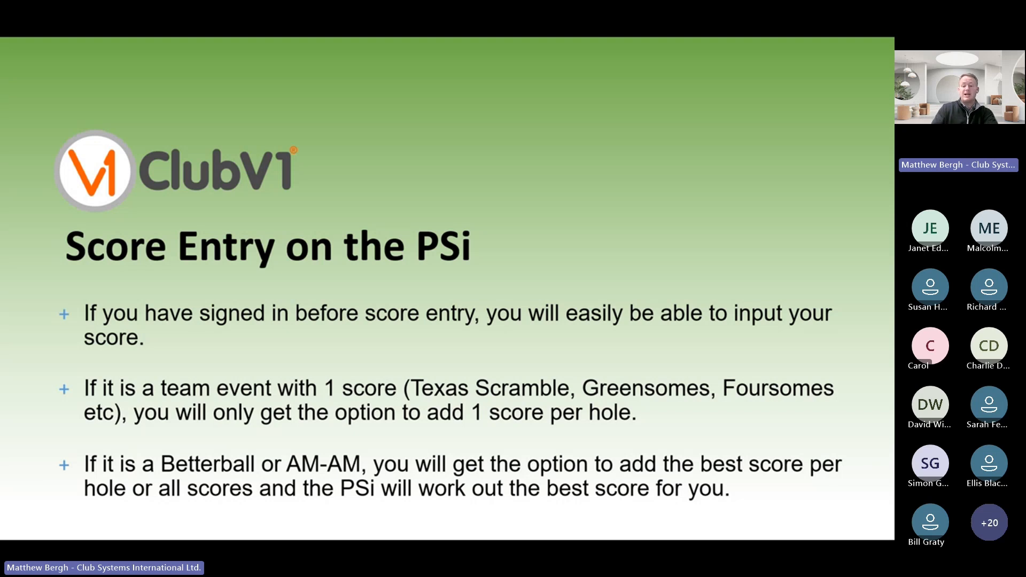
# - Switch to the PSI in the browser and log in by entering the member's surname and selecting the member from the list
pyautogui.hotkey('alt', 'Tab')
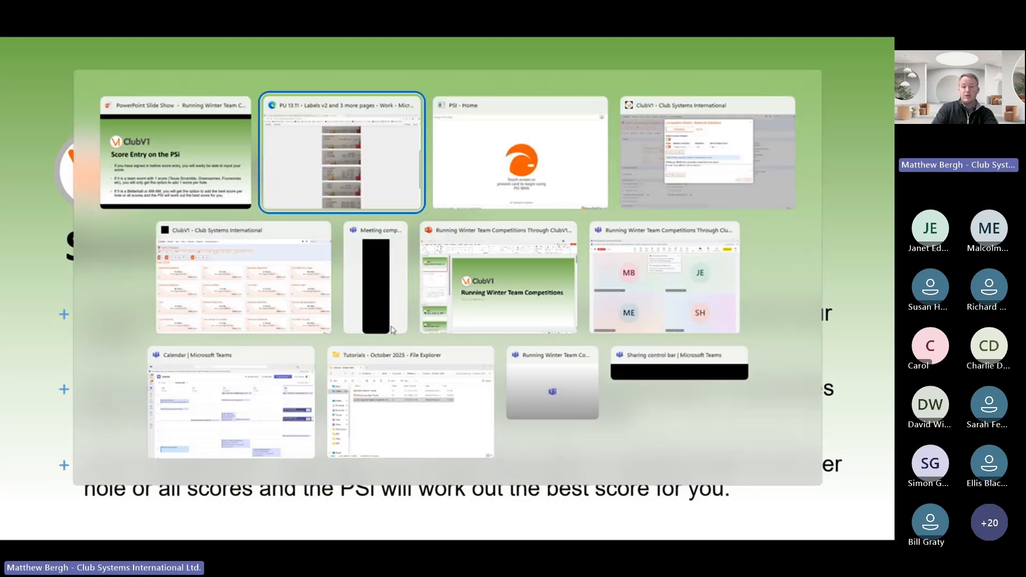
pyautogui.hotkey('alt', 'Tab')
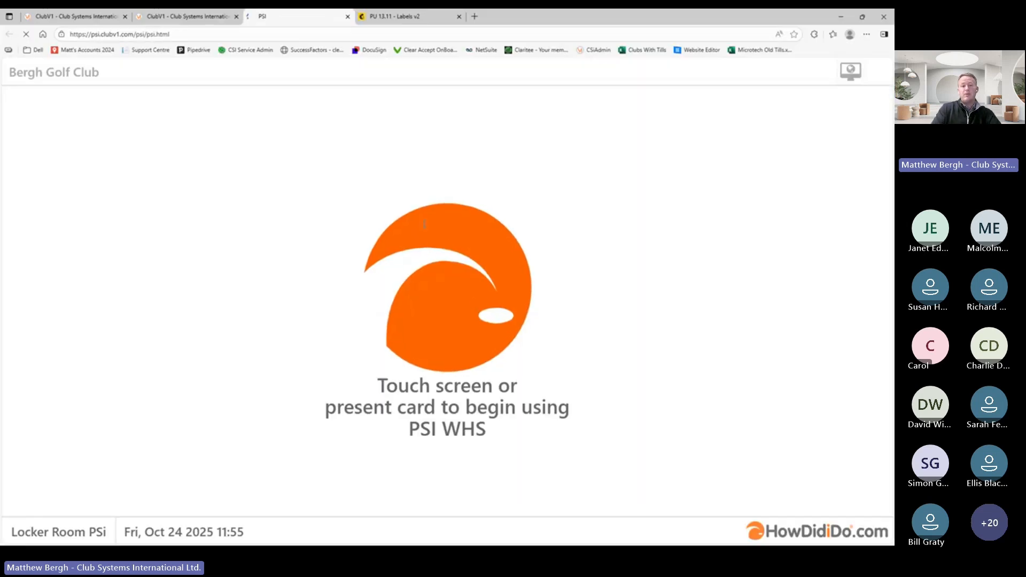
pyautogui.click(425, 224)
pyautogui.click(417, 344)
pyautogui.click(283, 267)
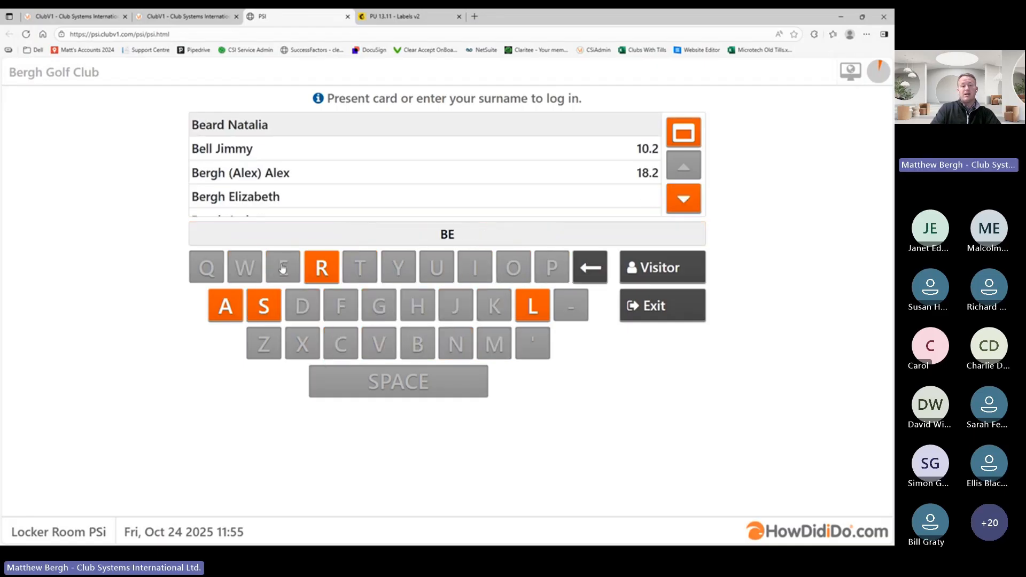
pyautogui.click(321, 267)
pyautogui.click(379, 305)
pyautogui.click(417, 305)
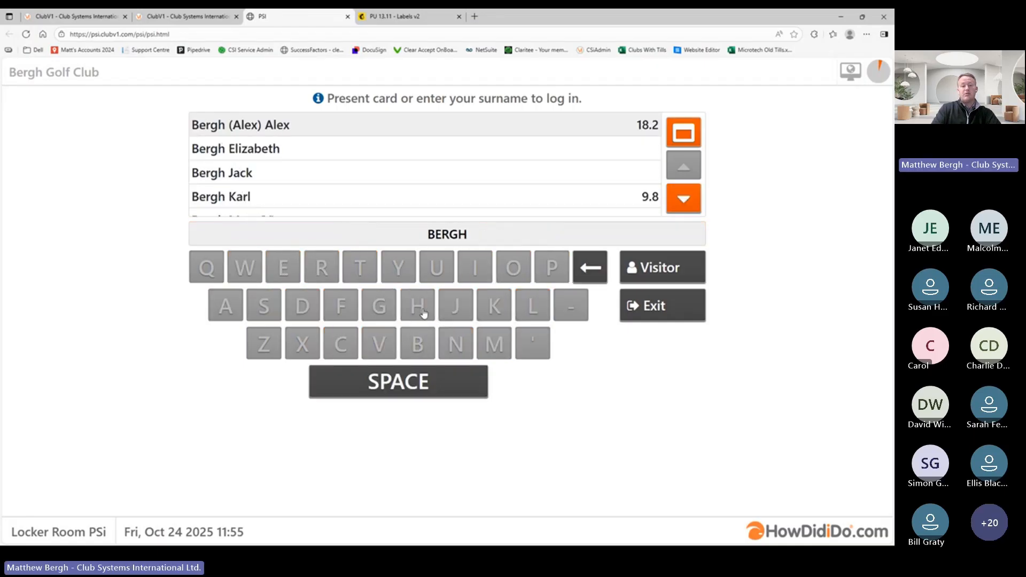
pyautogui.click(682, 198)
pyautogui.click(683, 198)
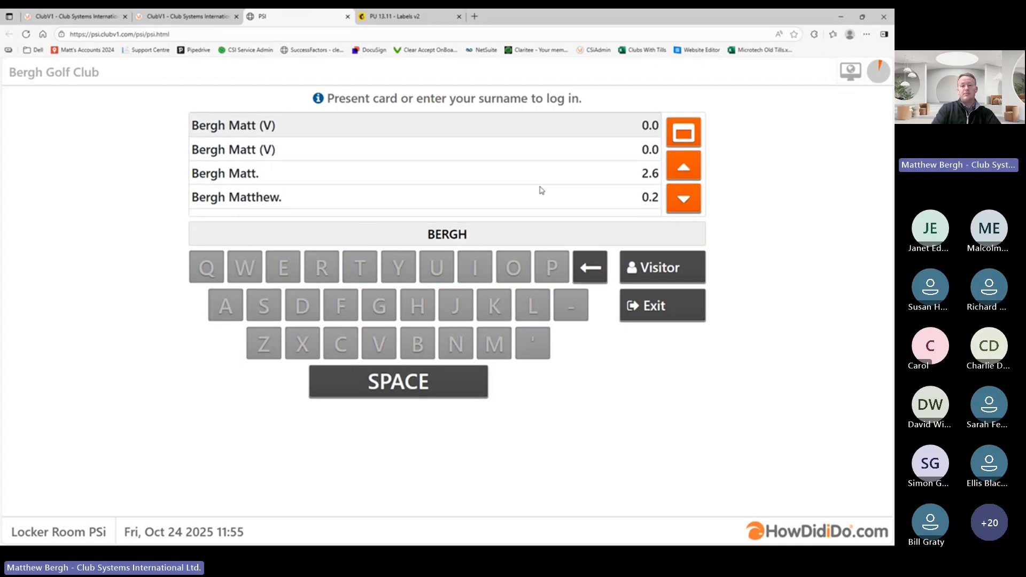
pyautogui.click(500, 203)
# - Open score entry for the 24/10/2025 Betterball Stableford and enter a score of 4 for both players on hole 1
pyautogui.click(537, 314)
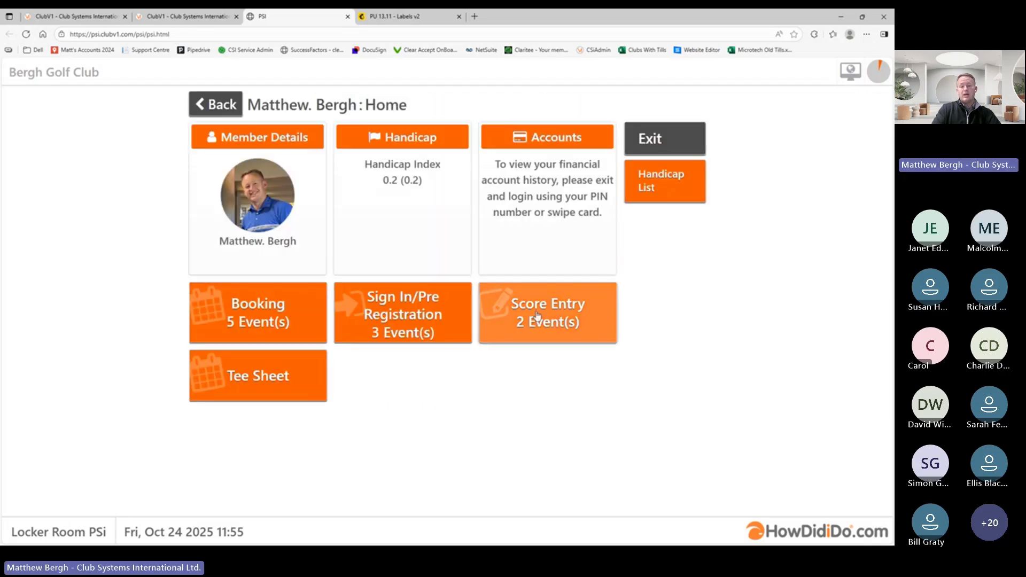
pyautogui.click(316, 182)
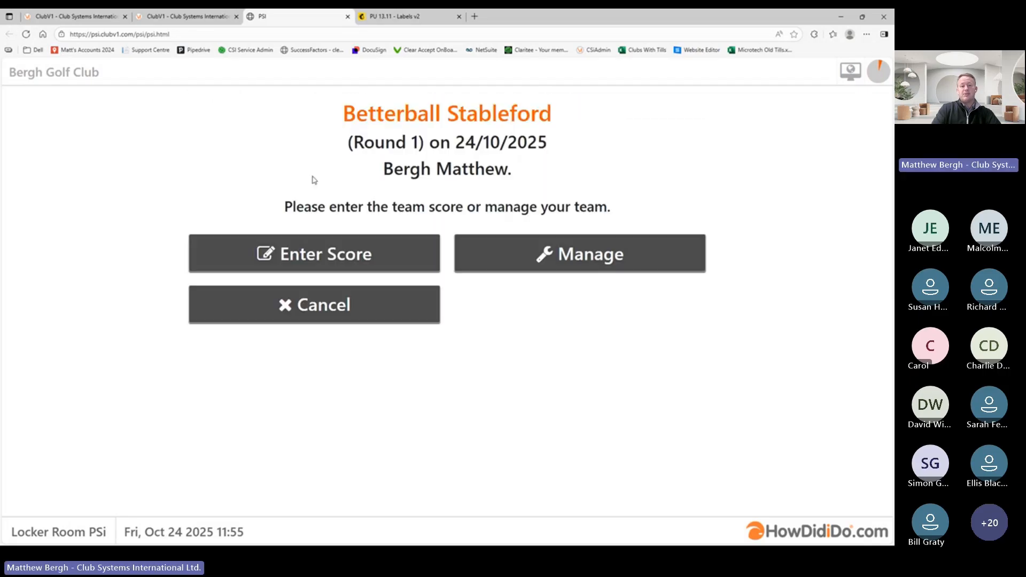
pyautogui.click(345, 256)
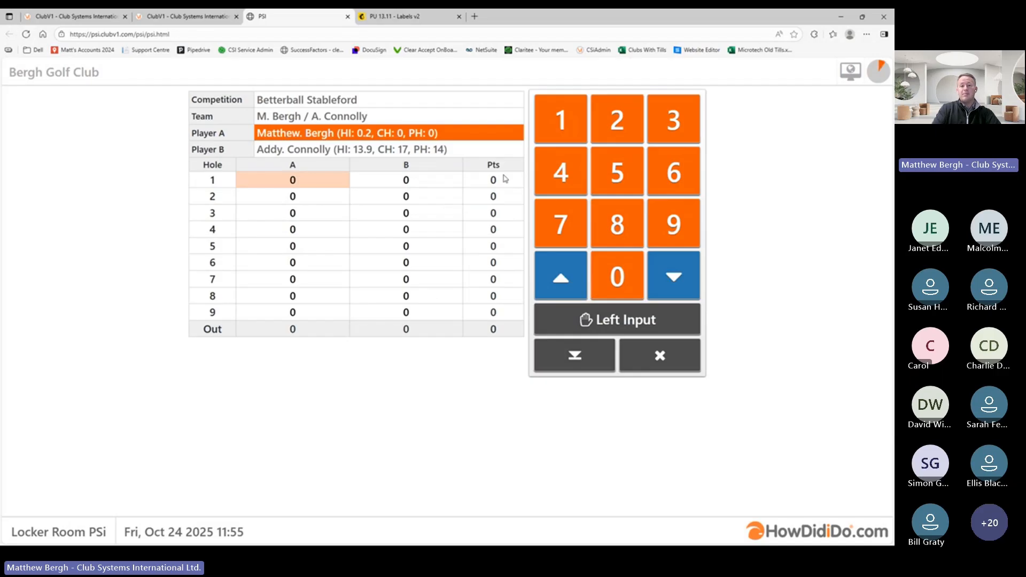
pyautogui.click(549, 180)
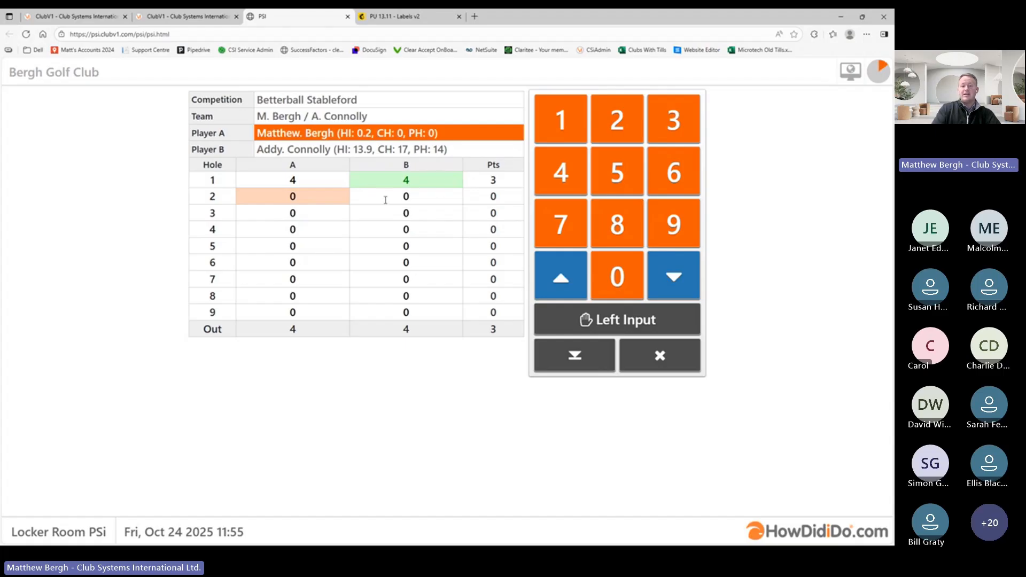
# - Enter Betterball scores for holes 2 to 4: 4, 3 and 3 for player A, and 3, 4 and 5 for player B
pyautogui.click(562, 170)
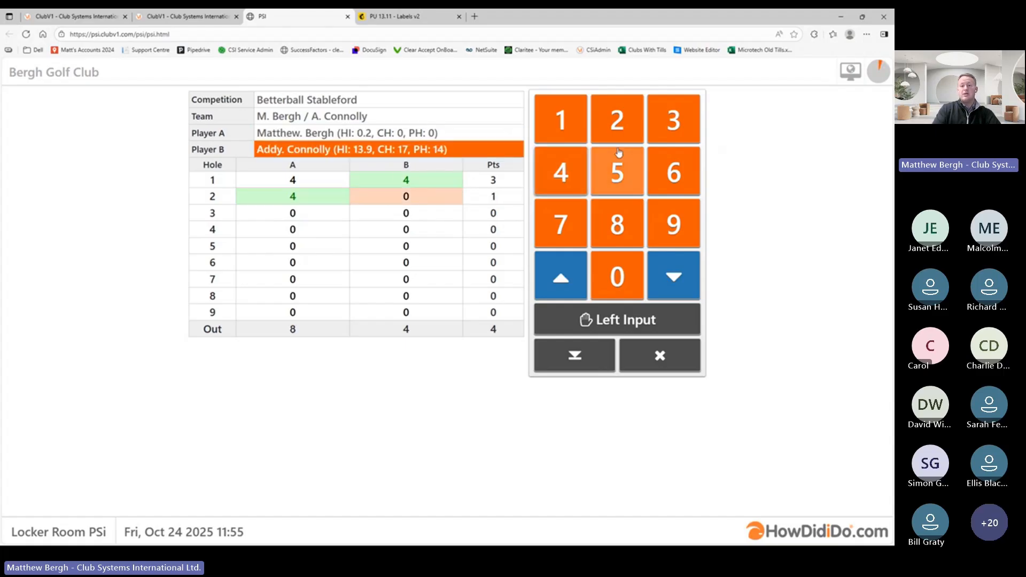
pyautogui.click(663, 131)
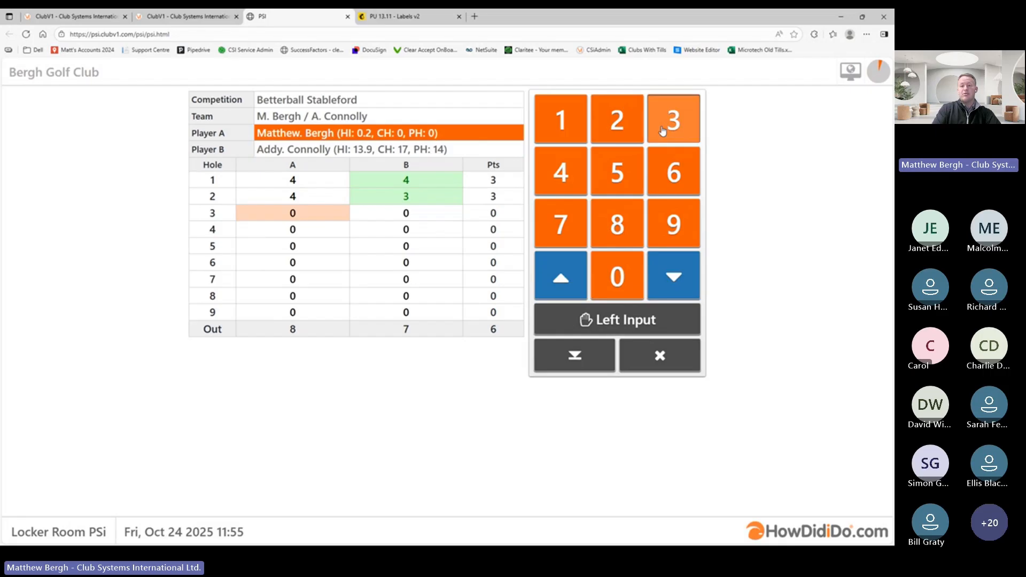
pyautogui.click(662, 131)
pyautogui.click(579, 171)
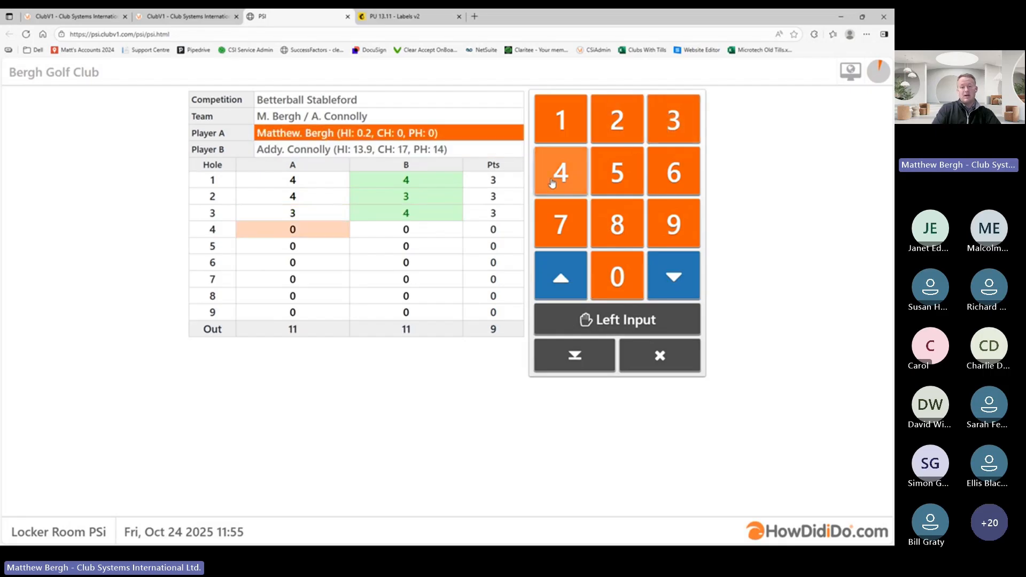
pyautogui.click(648, 134)
pyautogui.click(615, 171)
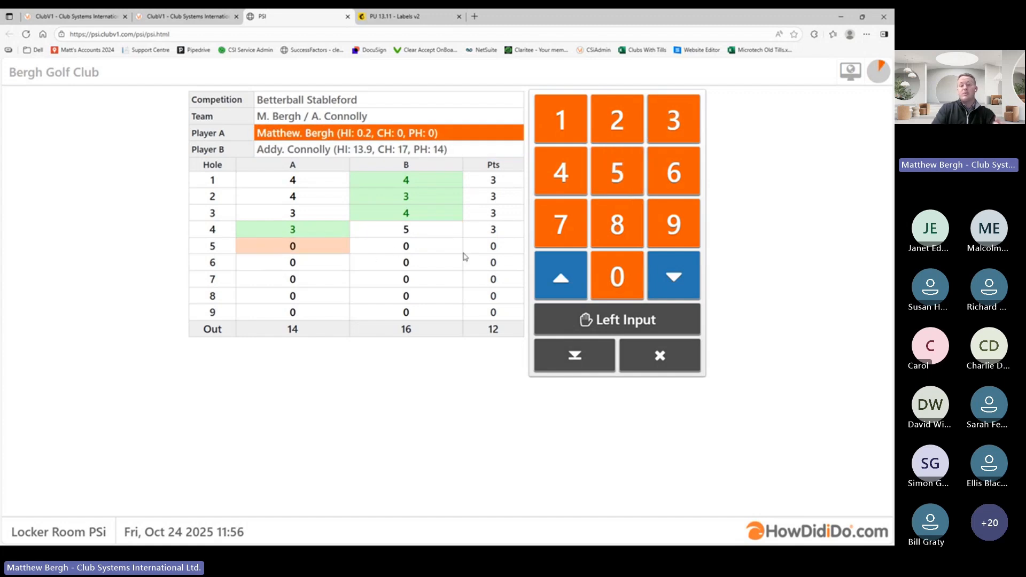
# - Score player A 4 and 5 on holes 5 and 7, player B 5 on holes 6 and 8, and cancel the Betterball score entry
pyautogui.click(555, 173)
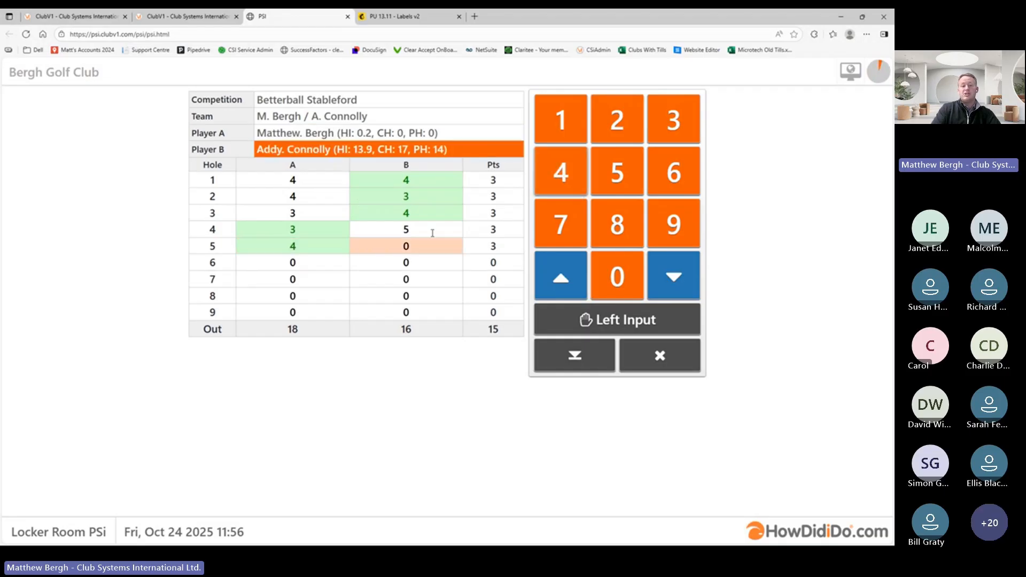
pyautogui.click(617, 172)
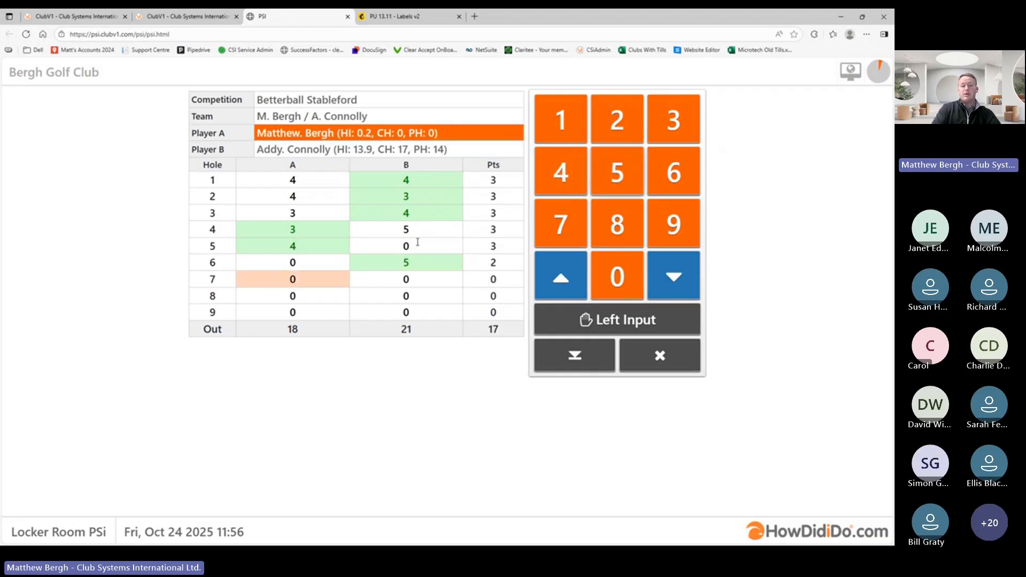
pyautogui.click(617, 172)
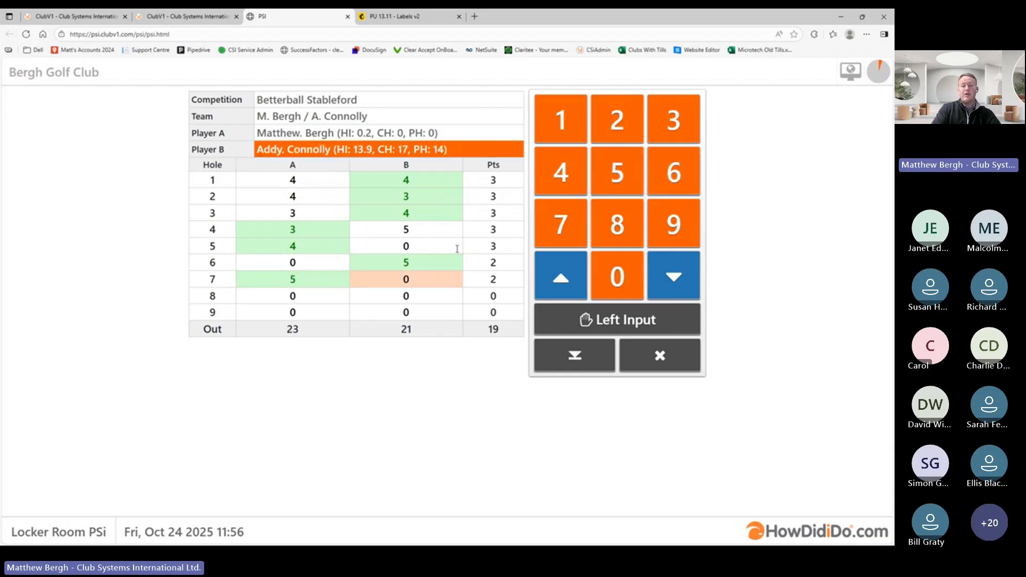
pyautogui.click(406, 294)
pyautogui.click(608, 172)
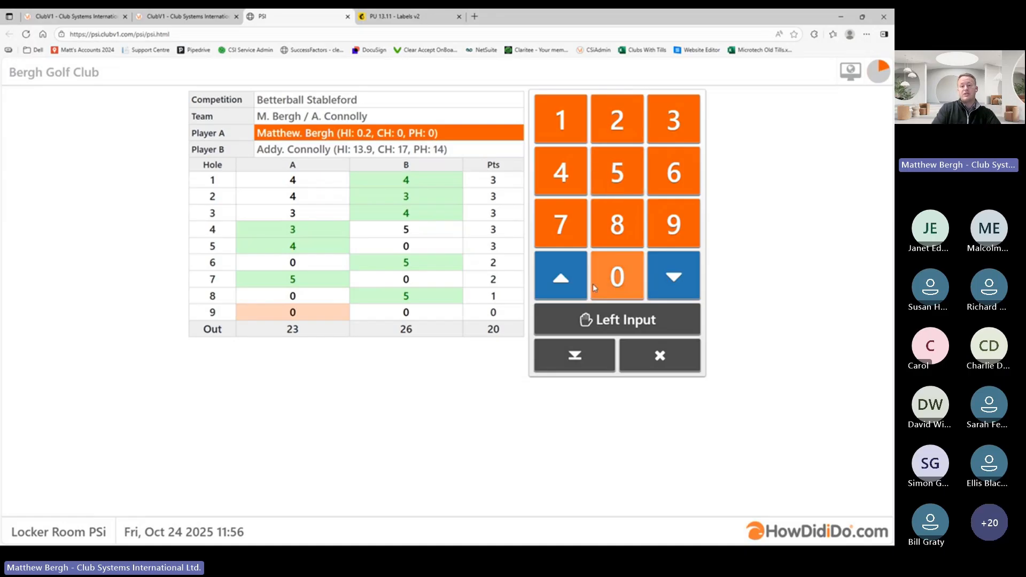
pyautogui.click(659, 355)
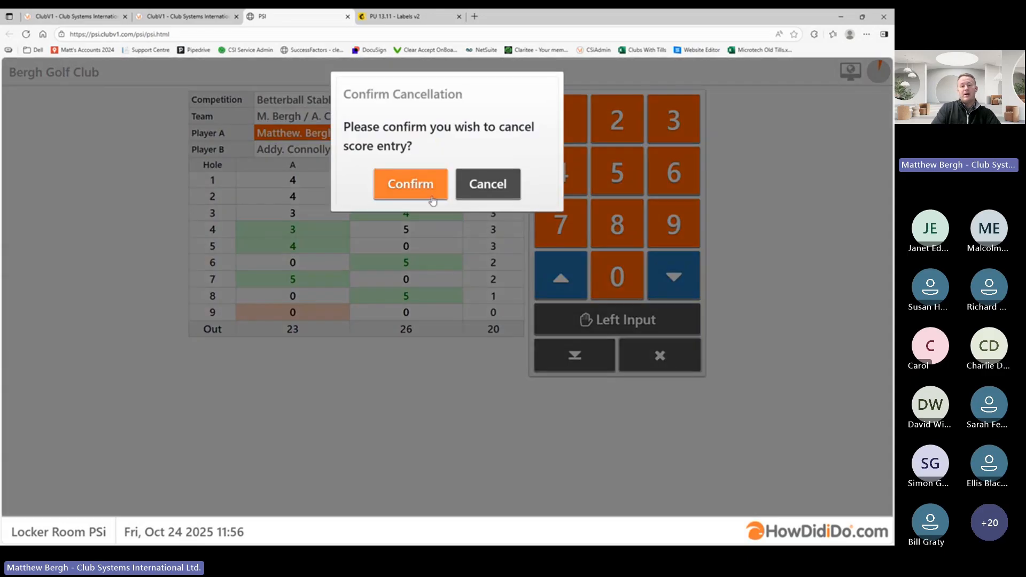
pyautogui.click(417, 191)
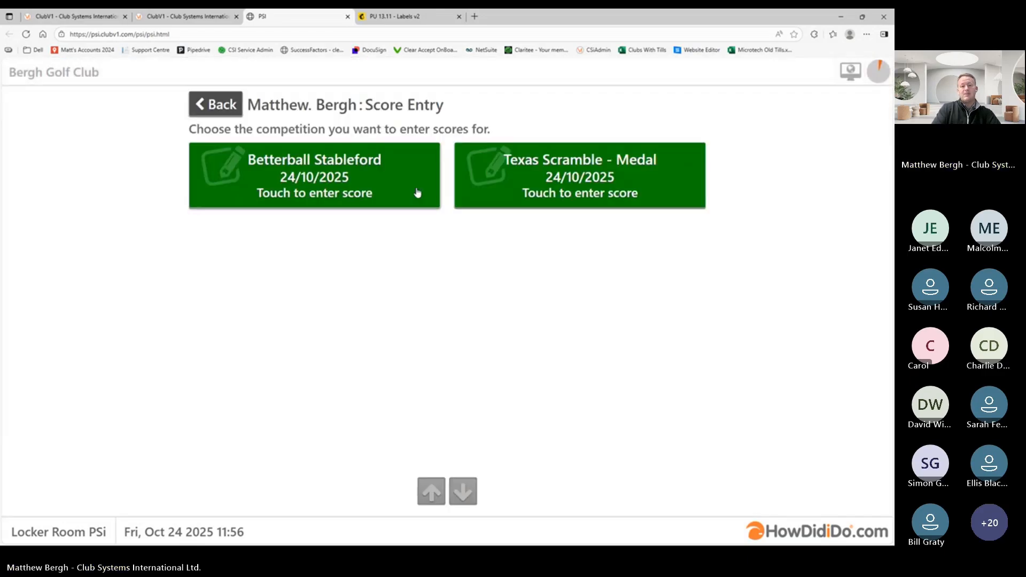
# - Open score entry for the 24/10/2025 Texas Scramble - Medal and enter team scores of 3, 4 and 3 on holes 1 to 3
pyautogui.click(595, 190)
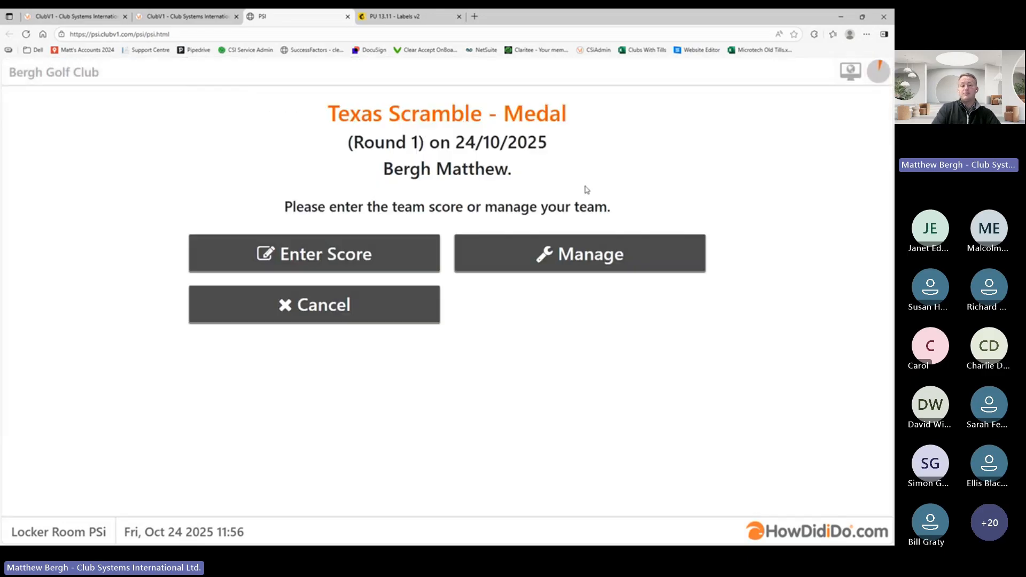
pyautogui.click(339, 253)
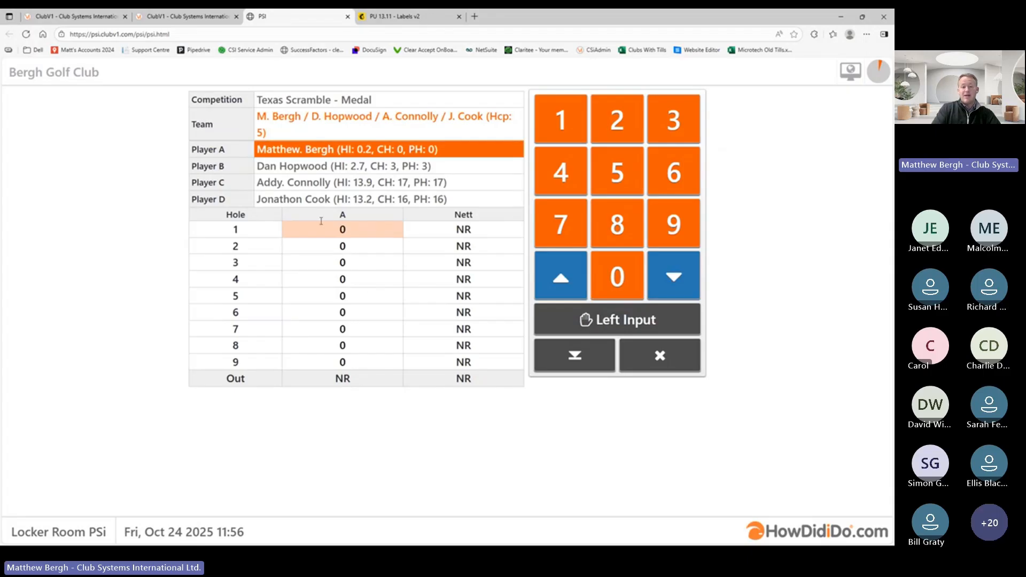
pyautogui.click(673, 120)
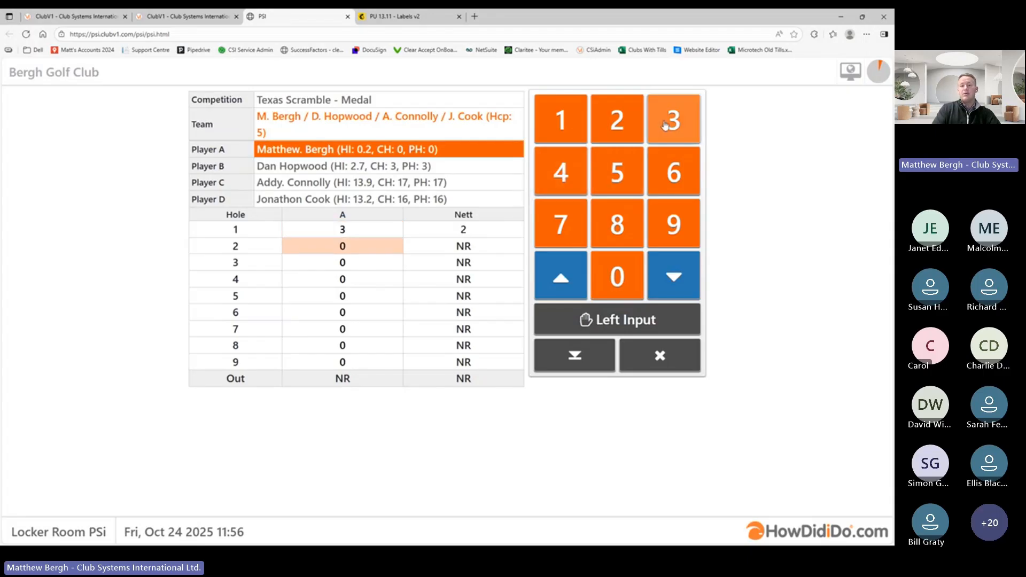
pyautogui.click(563, 174)
pyautogui.click(671, 119)
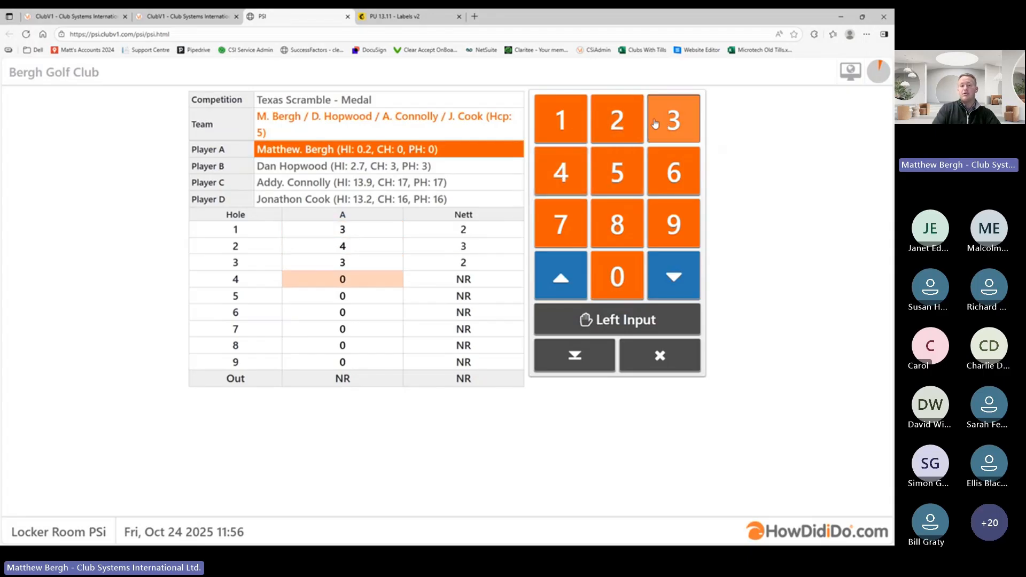
# - Enter team scores of 3, 4, 5, 2, 3 and 5 on holes 4 to 9 and accept the outward score
pyautogui.click(670, 119)
pyautogui.click(540, 178)
pyautogui.click(609, 168)
pyautogui.click(615, 116)
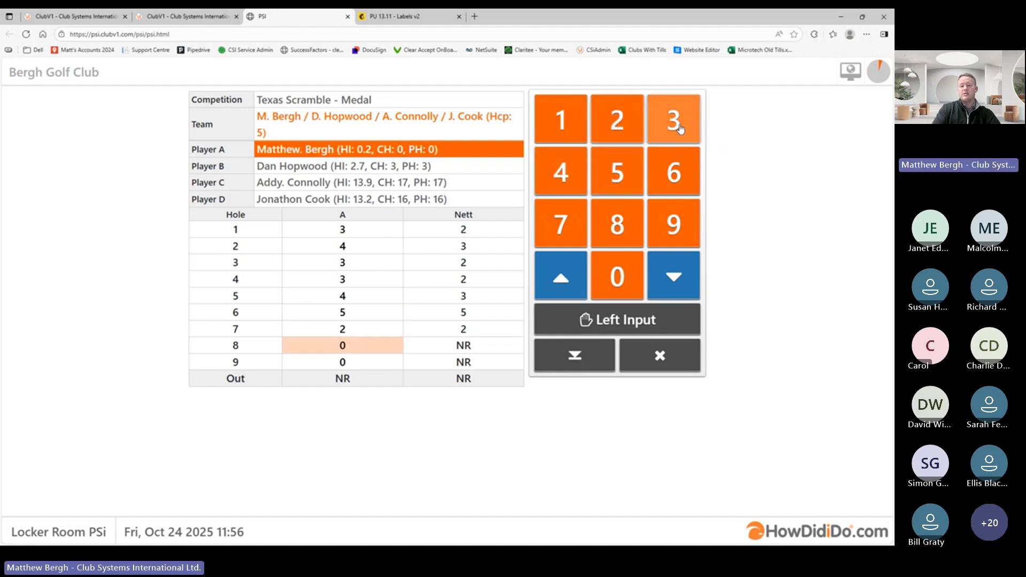
pyautogui.click(671, 128)
pyautogui.click(619, 176)
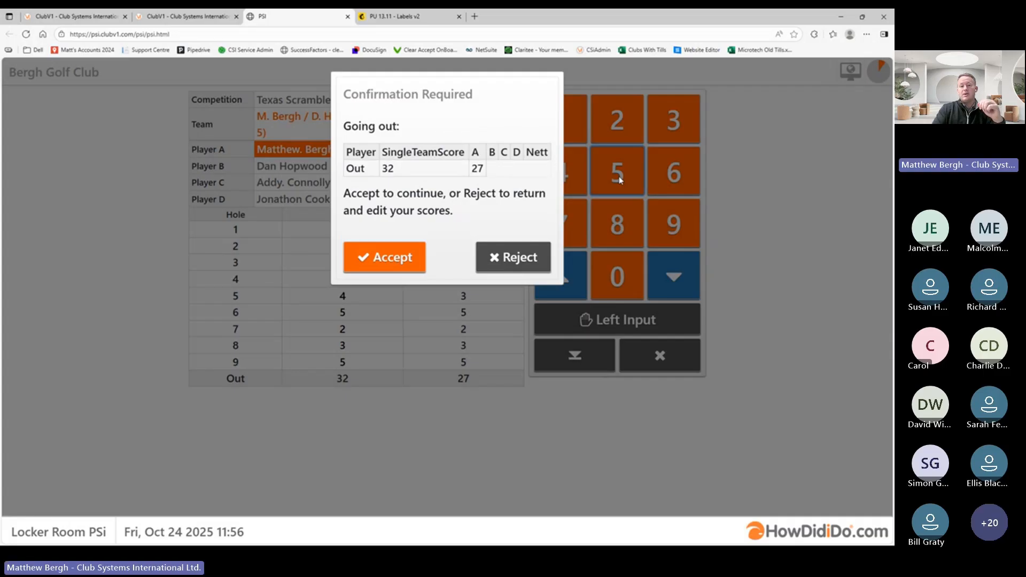
pyautogui.click(392, 250)
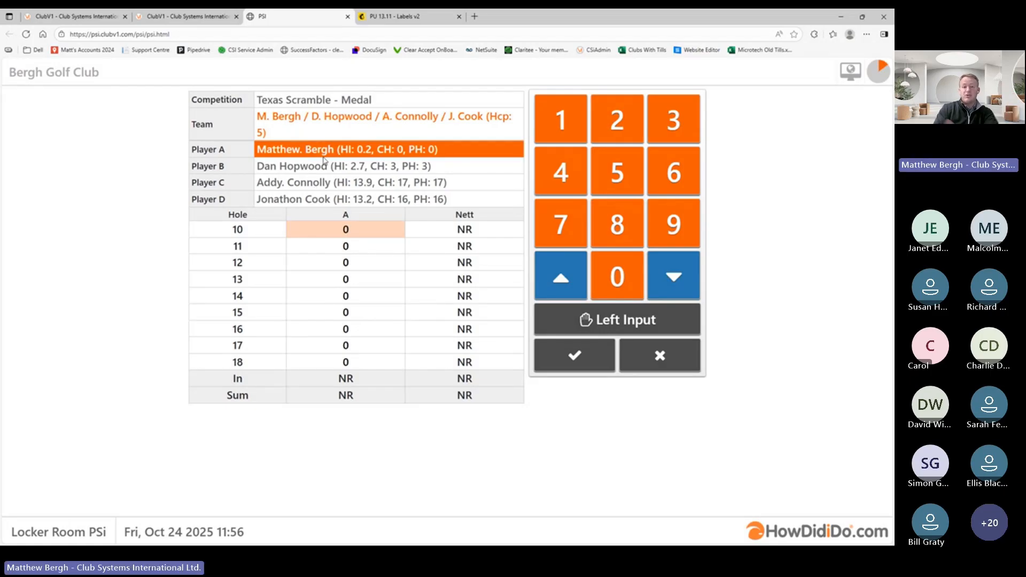
# - Switch back to the PowerPoint slide show at the "Score Entry on the PSi" slide
pyautogui.hotkey('alt', 'Tab')
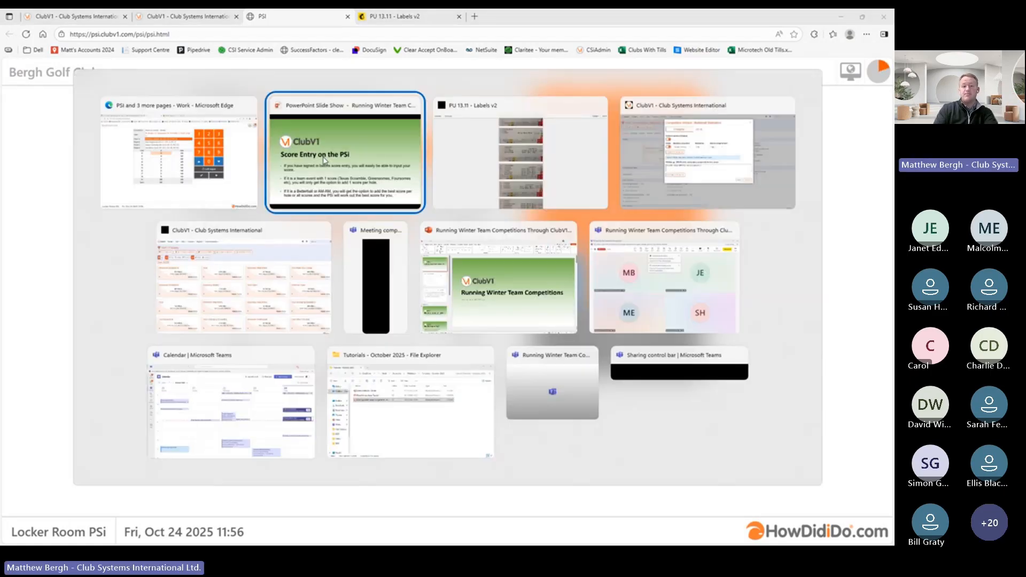